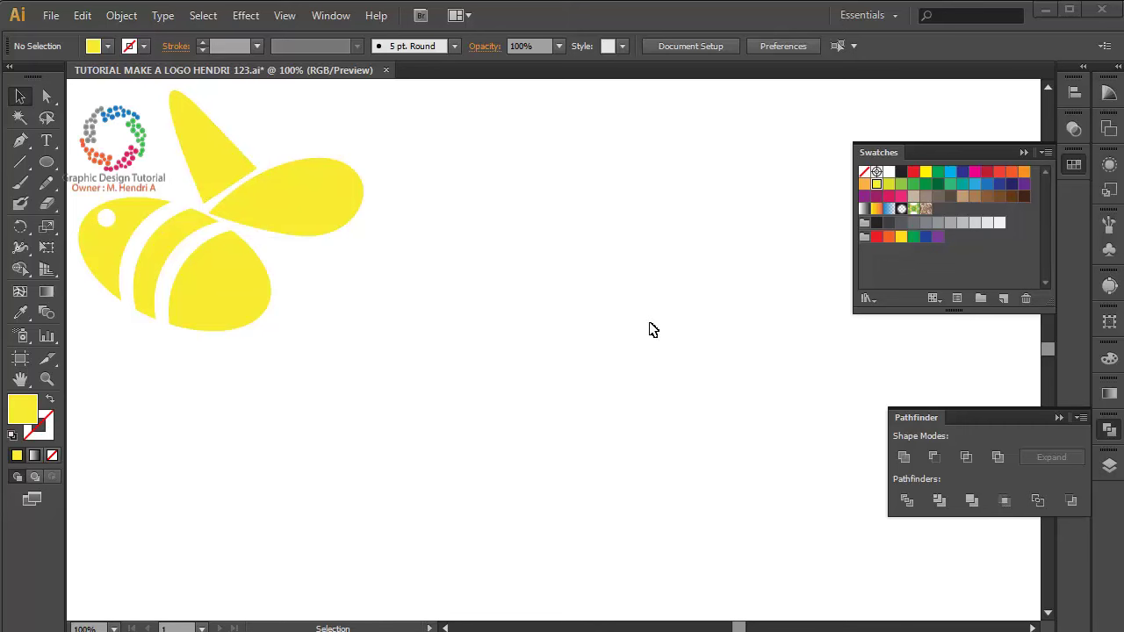
Switch to the Ellipse tool (L) to draw beside the reference bee
key(l)
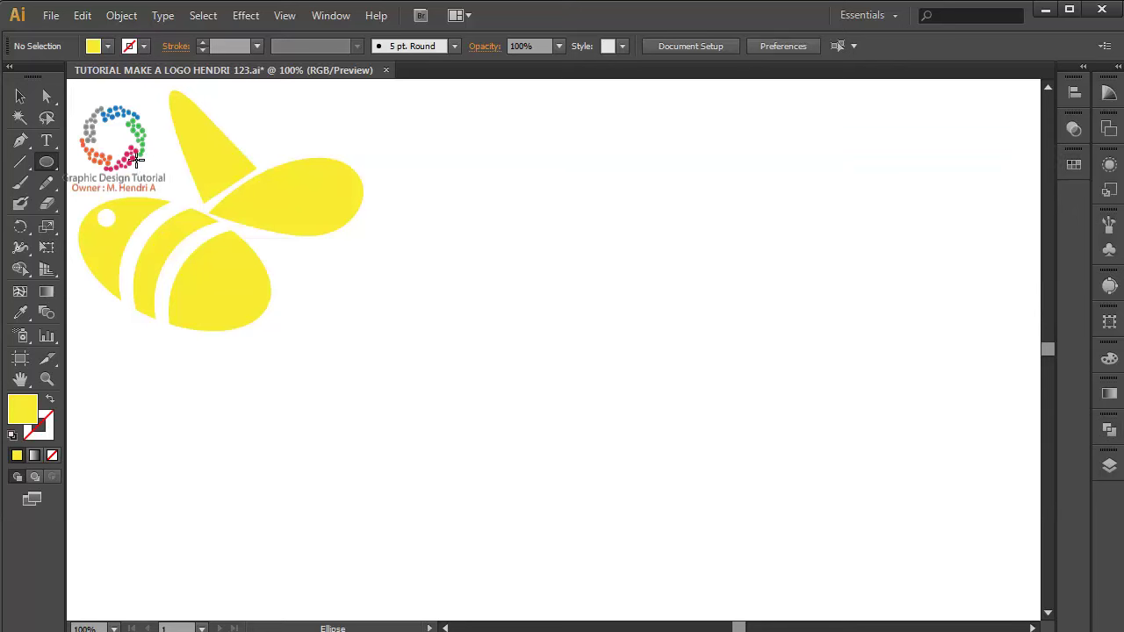
Draw a tall yellow oval right of the reference, tilt it about 45° and nudge it up-left
drag(621, 295, 725, 470)
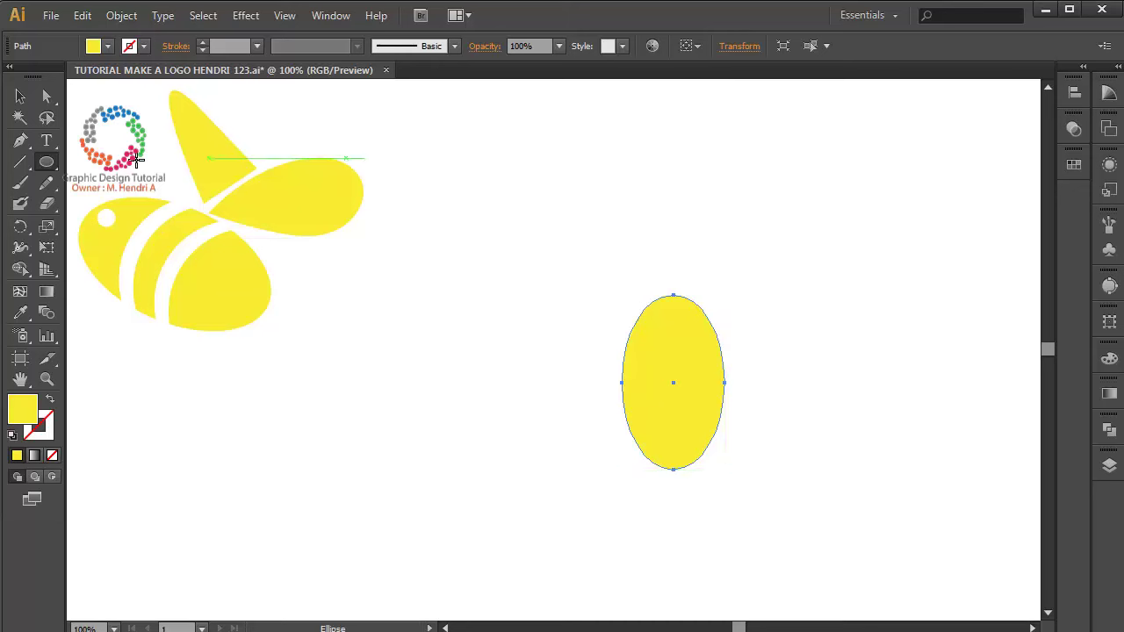
key(v)
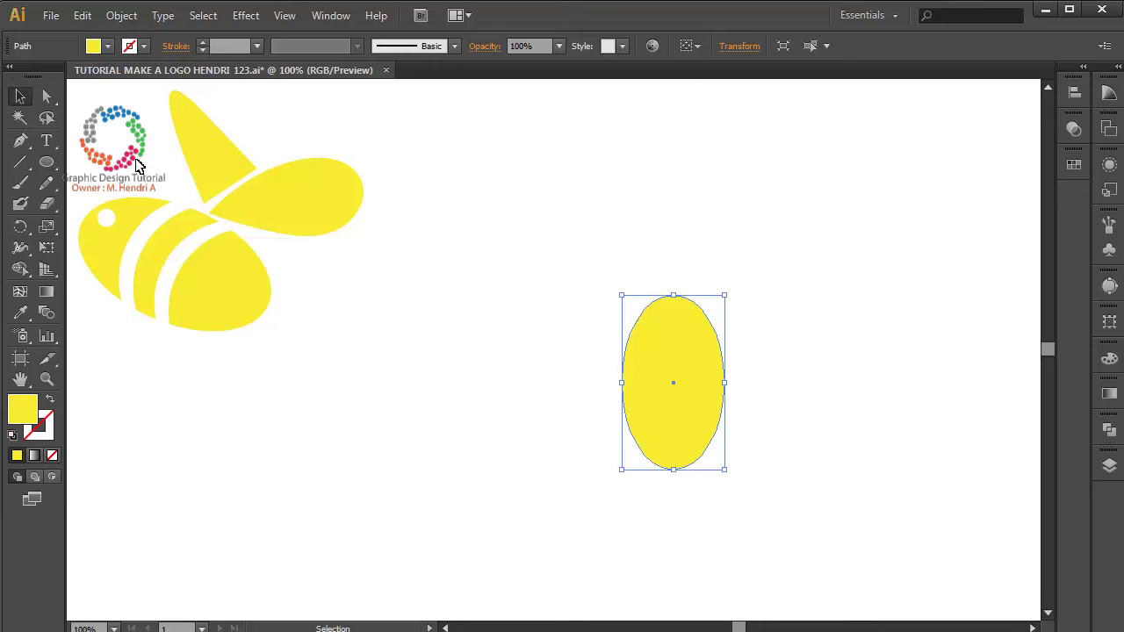
drag(729, 474, 809, 411)
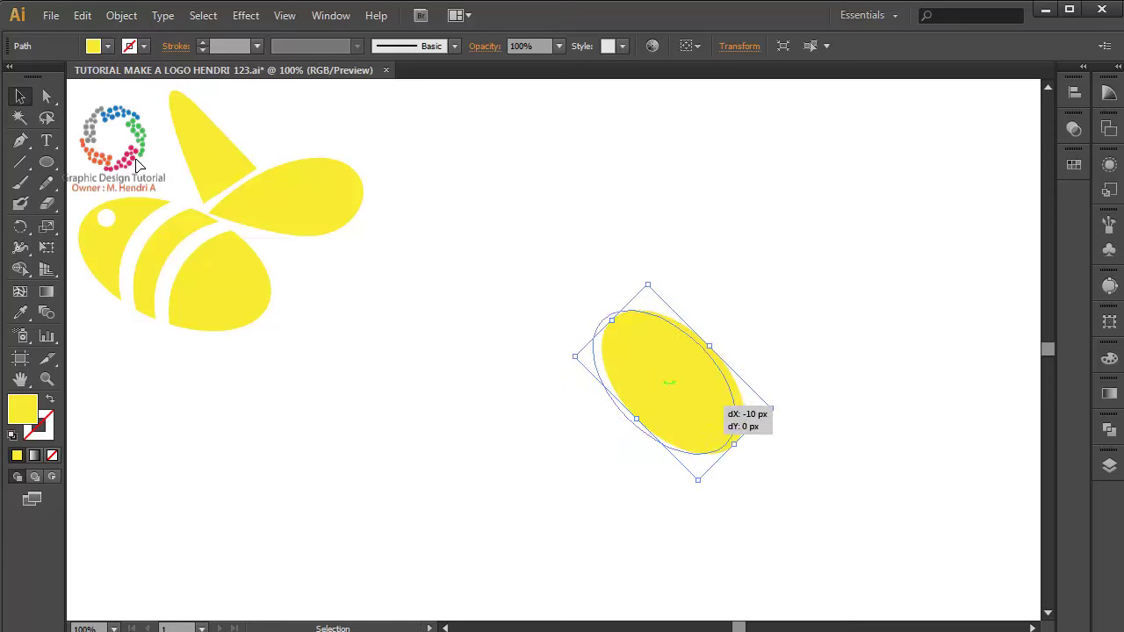
drag(673, 387, 639, 376)
click(457, 492)
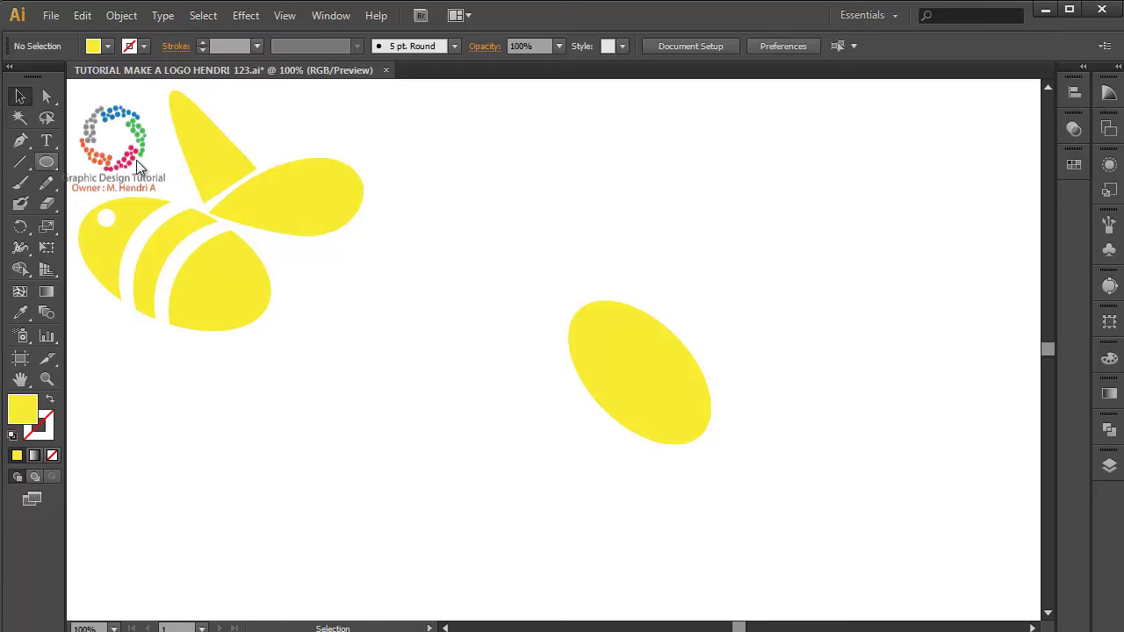
Draw a small yellow circle left of the body with an orange copy offset slightly below
key(l)
drag(404, 394, 456, 417)
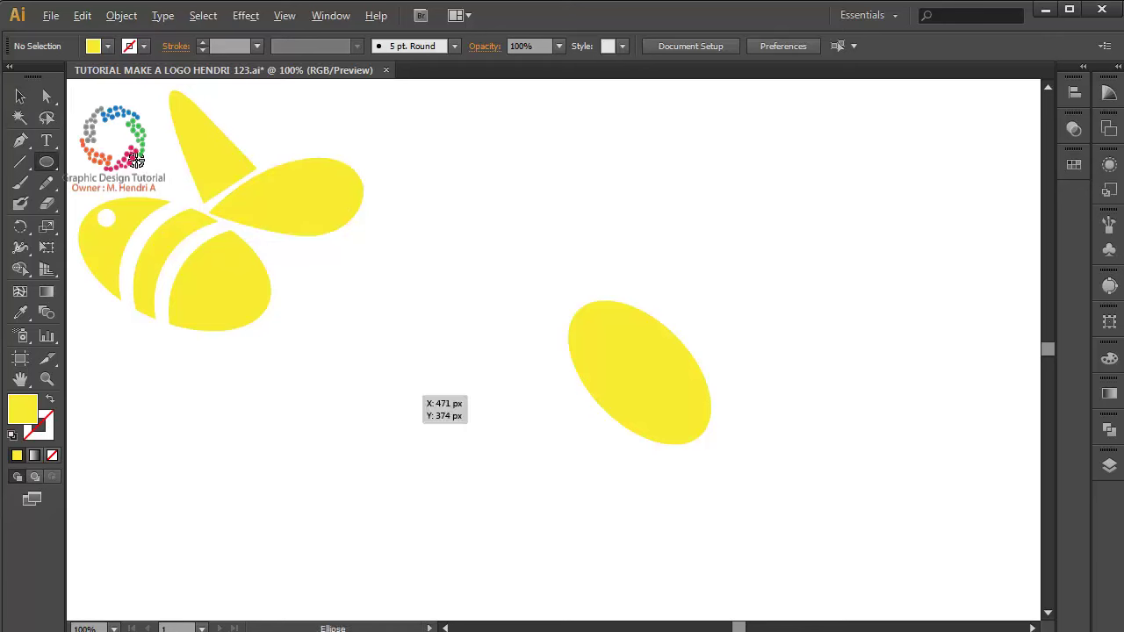
key(v)
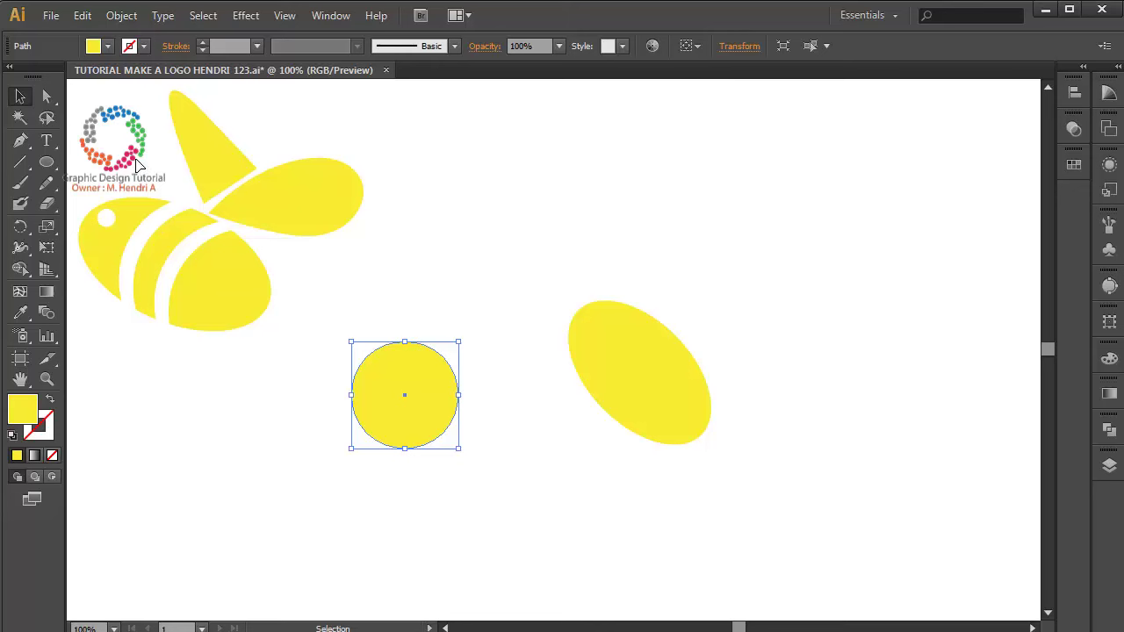
drag(404, 449, 404, 467)
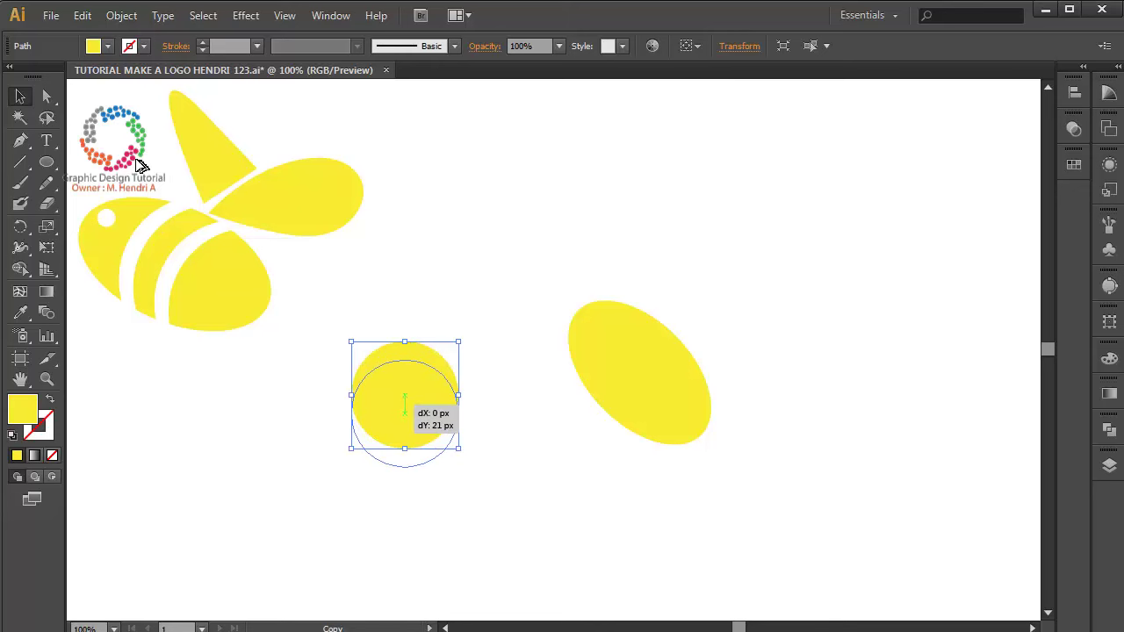
key(ctrl+shift+a)
click(404, 422)
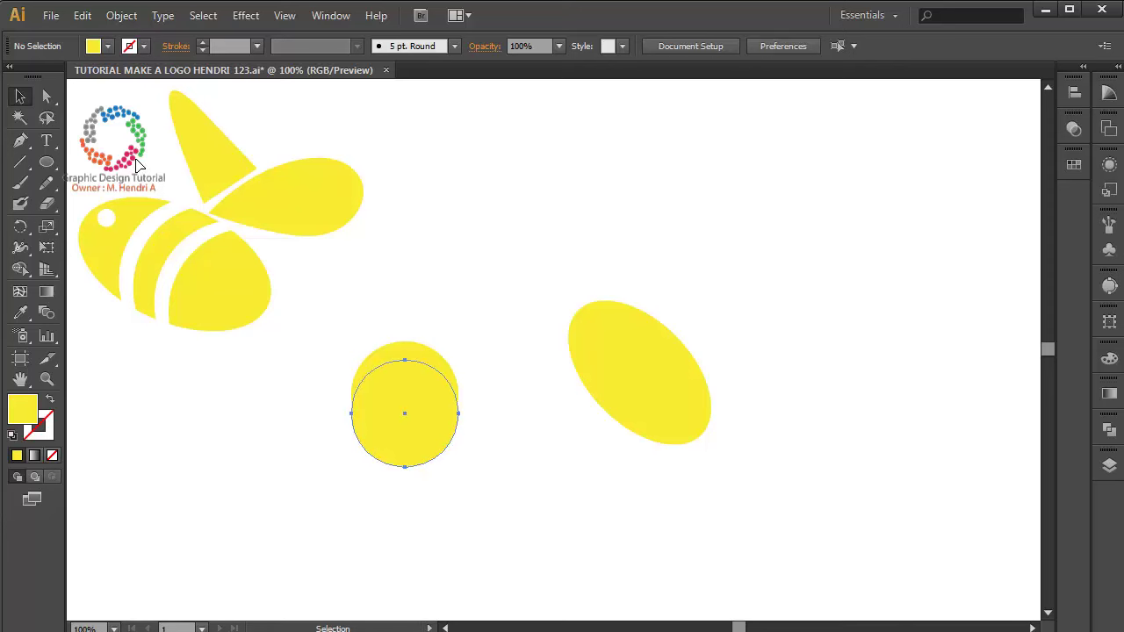
click(1074, 164)
click(876, 184)
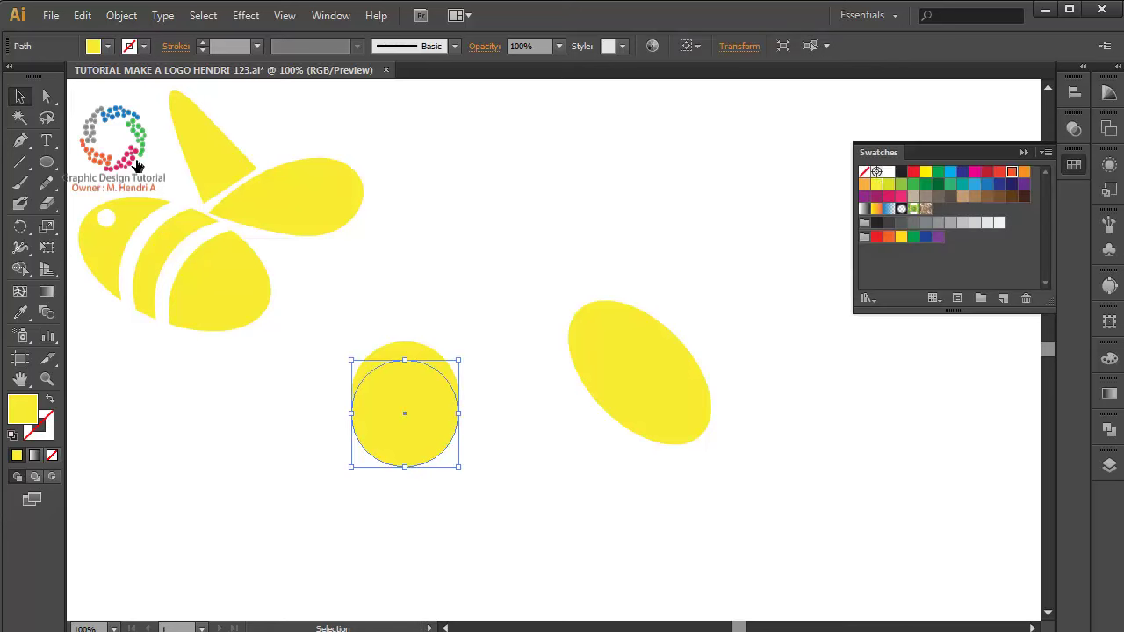
Subtract the orange copy from the yellow circle with Minus Front, leaving a crescent arc
key(ctrl+shift+a)
drag(359, 276, 439, 383)
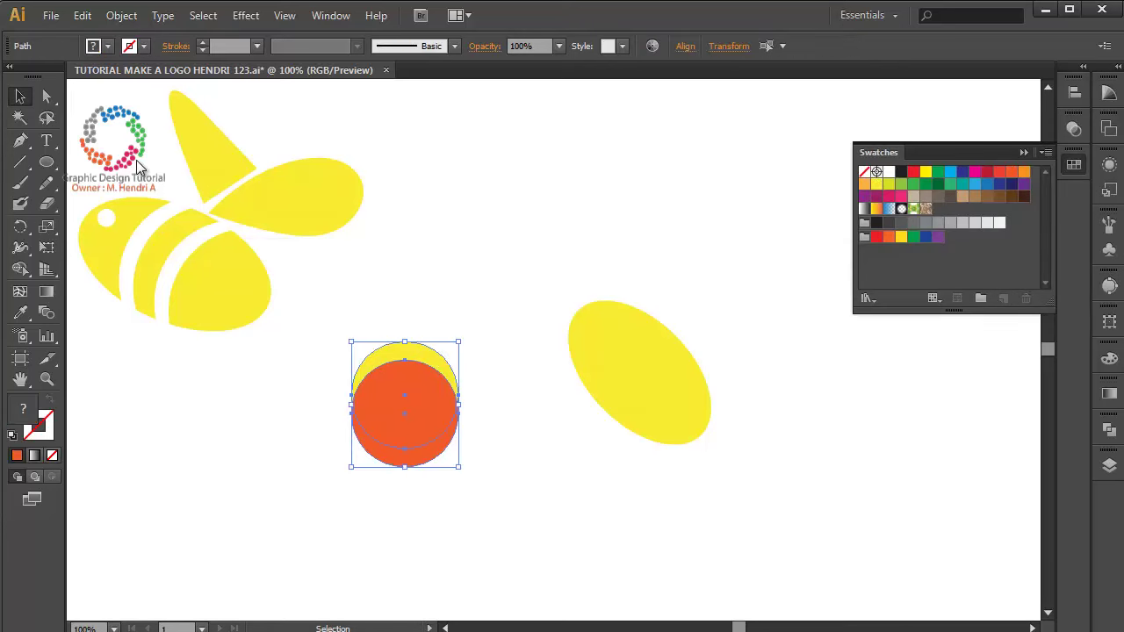
click(1109, 429)
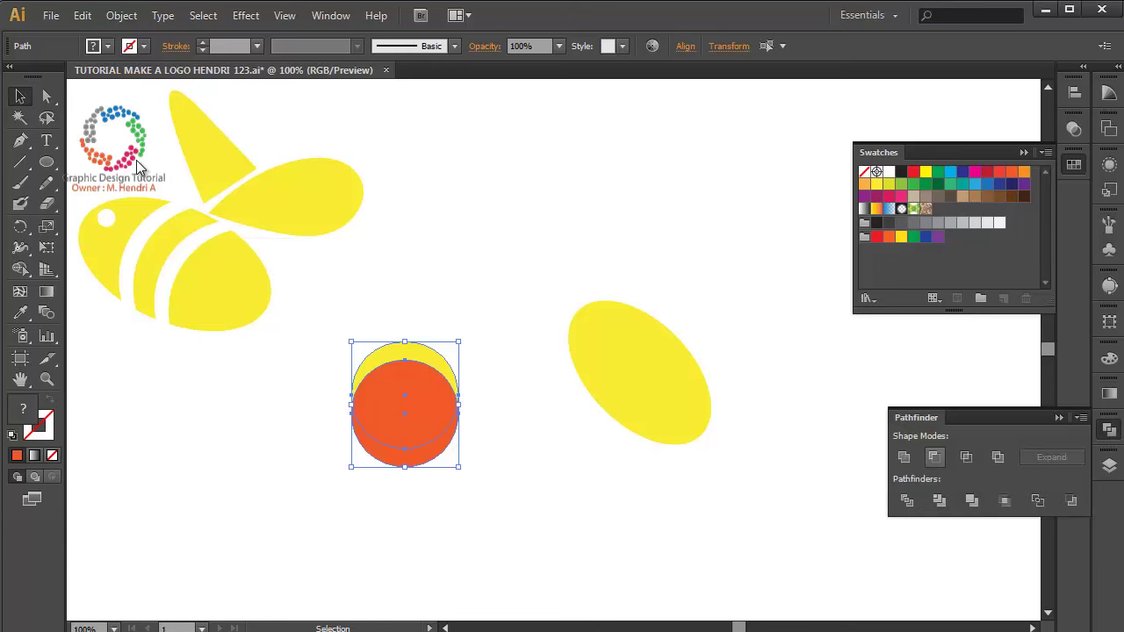
click(935, 456)
key(ctrl+shift+a)
click(404, 356)
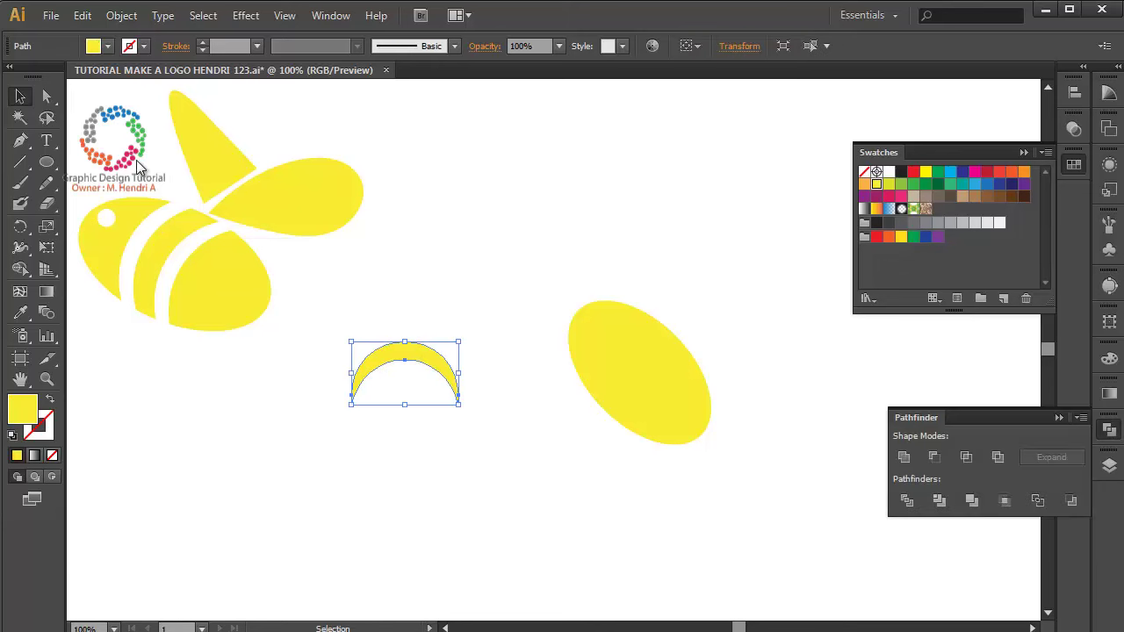
Colour the arc red, rotate, enlarge and place it on the body, and duplicate it below
click(913, 171)
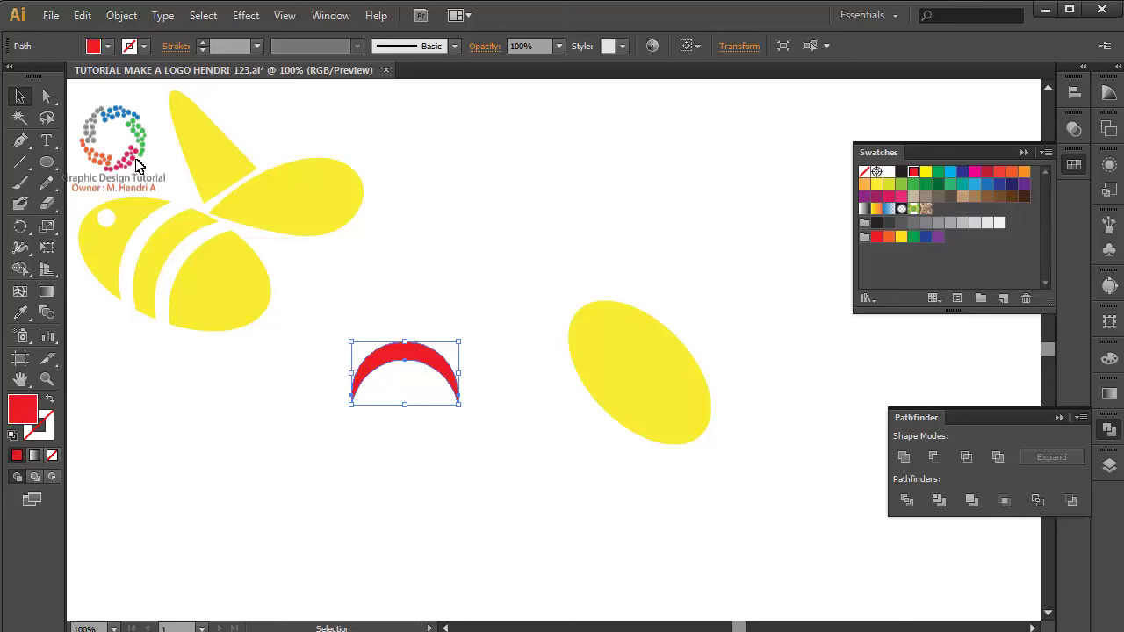
mouse_move(460, 406)
mouse_down()
mouse_move(470, 376)
mouse_move(591, 316)
mouse_move(639, 347)
mouse_up()
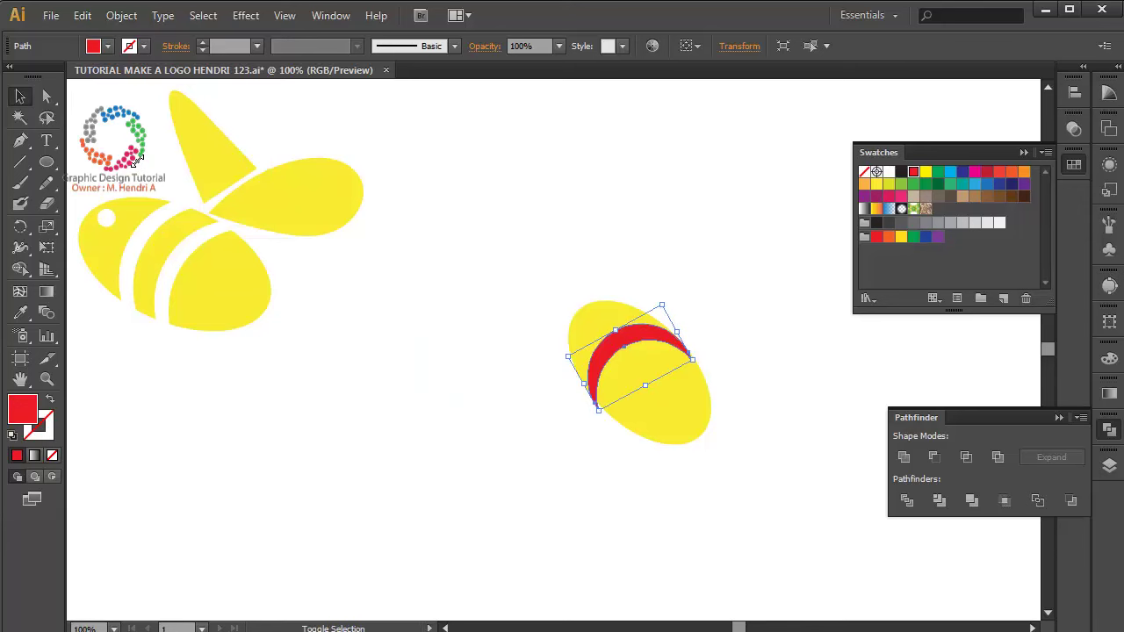
drag(692, 359, 707, 358)
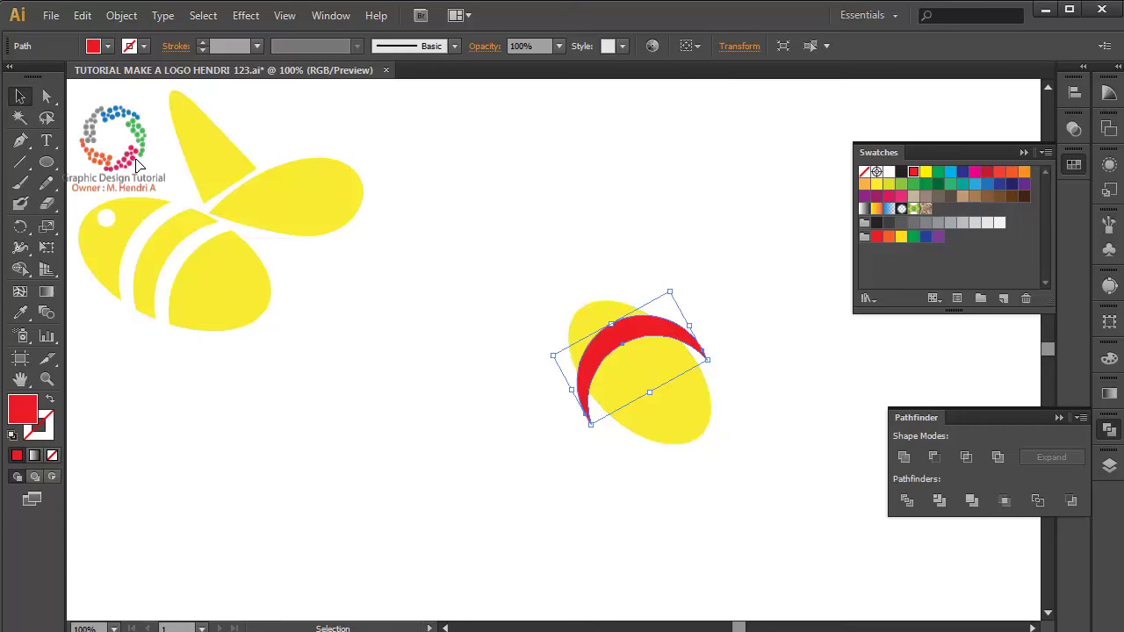
drag(643, 328, 664, 362)
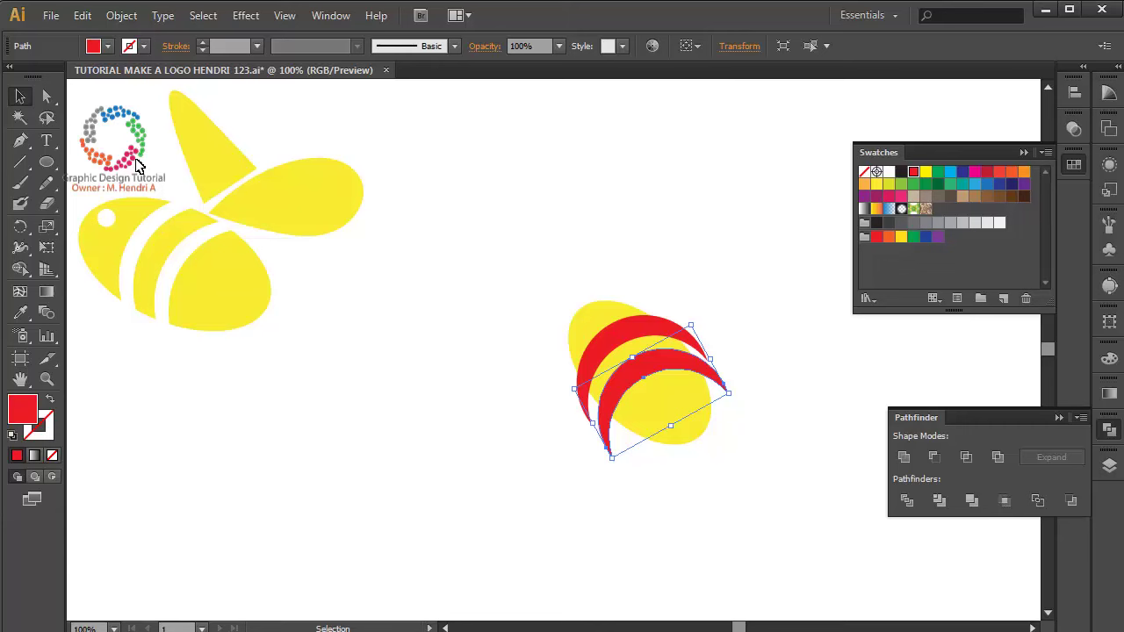
shift+click(646, 327)
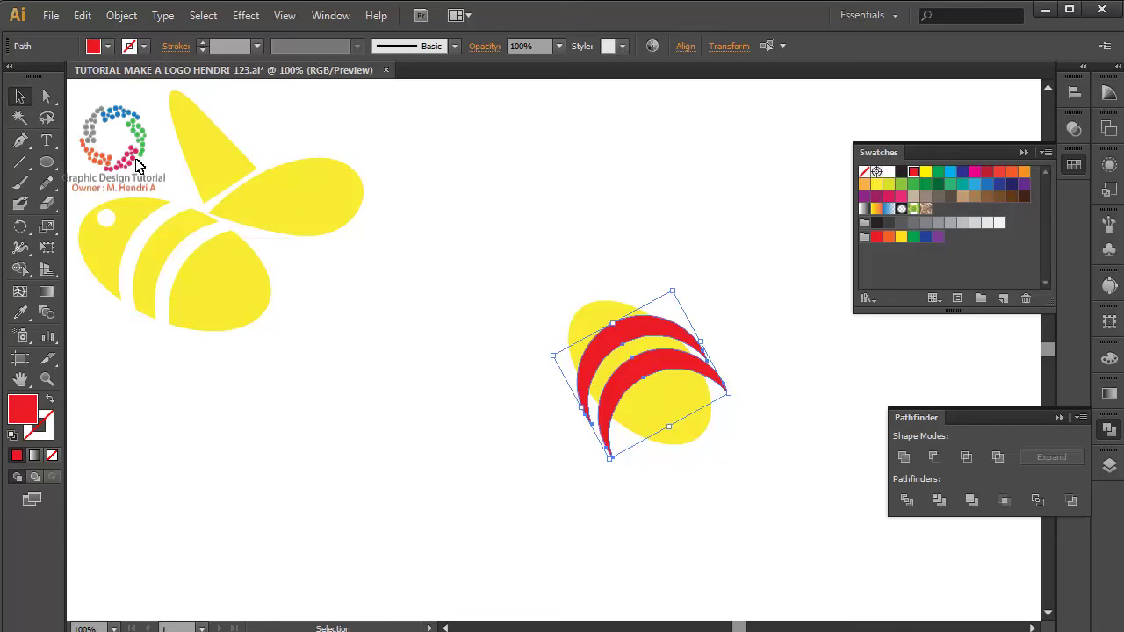
Rotate both red arcs to match the body's tilt, nudge them into place, and add the body
key(ctrl+shift+a)
click(711, 370)
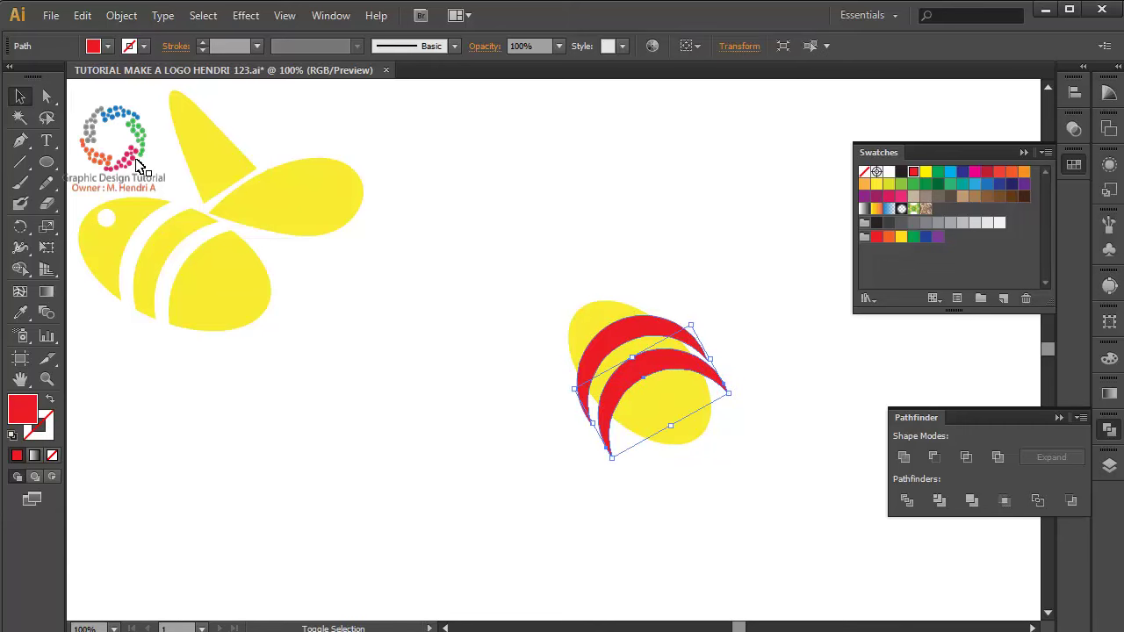
shift+click(683, 338)
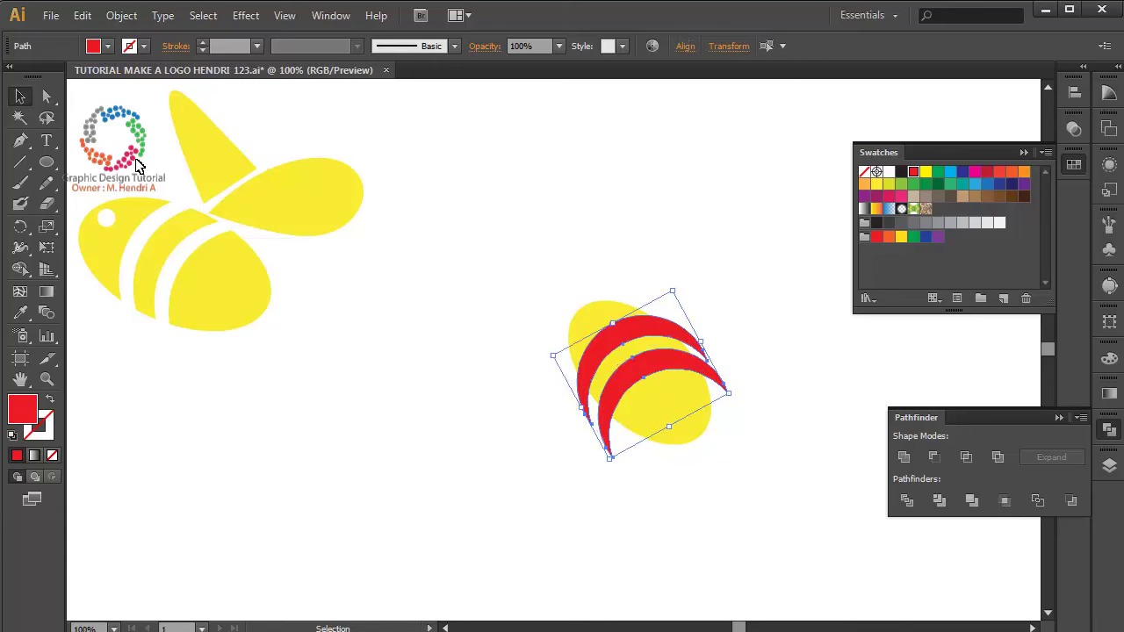
drag(729, 392, 736, 370)
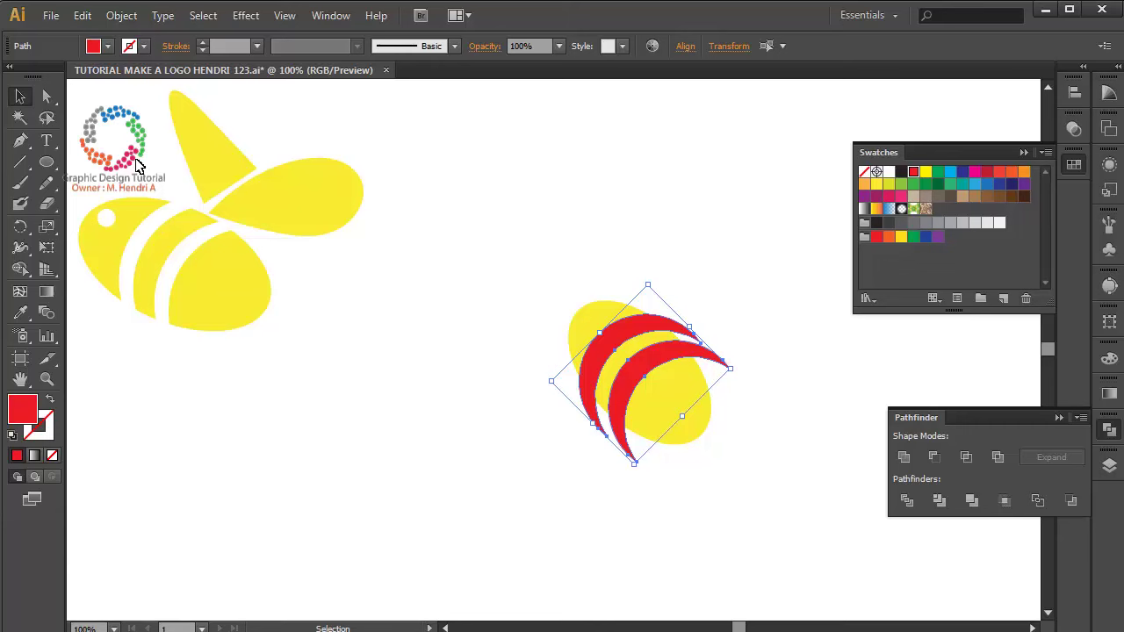
key(Right)
key(Right)
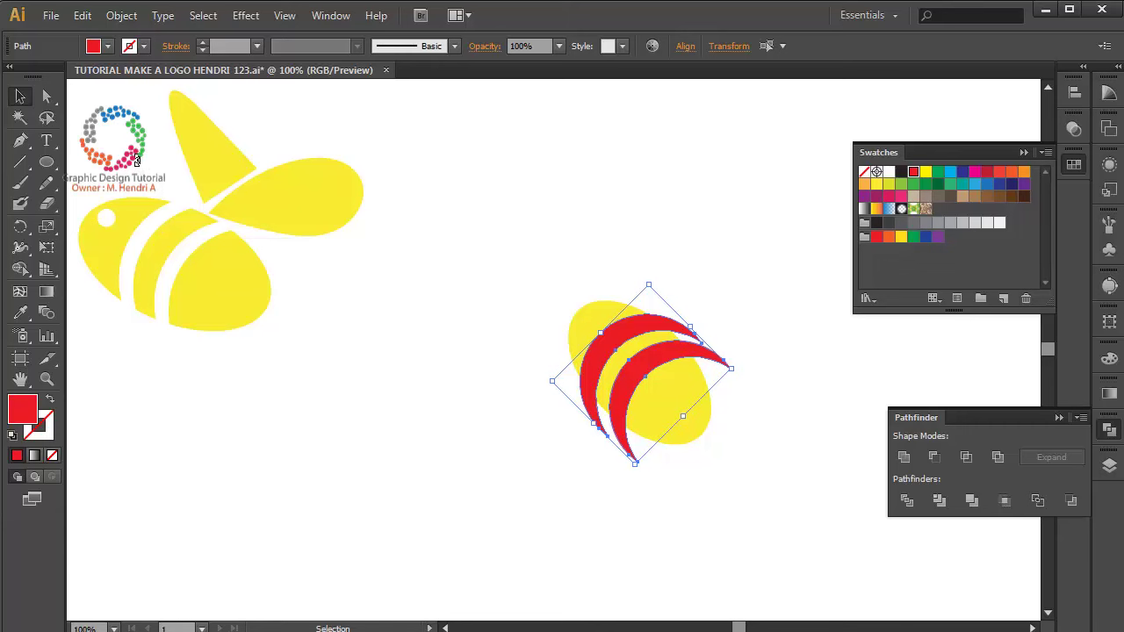
key(Down)
key(Right)
key(Right)
key(Right)
key(Down)
key(Down)
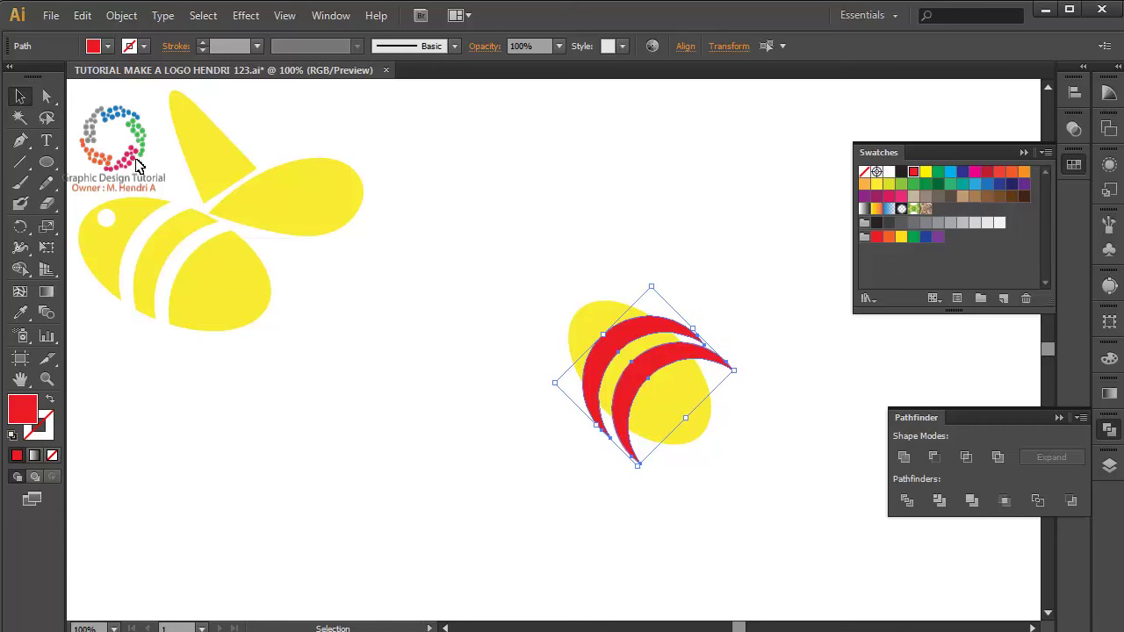
key(Left)
key(Down)
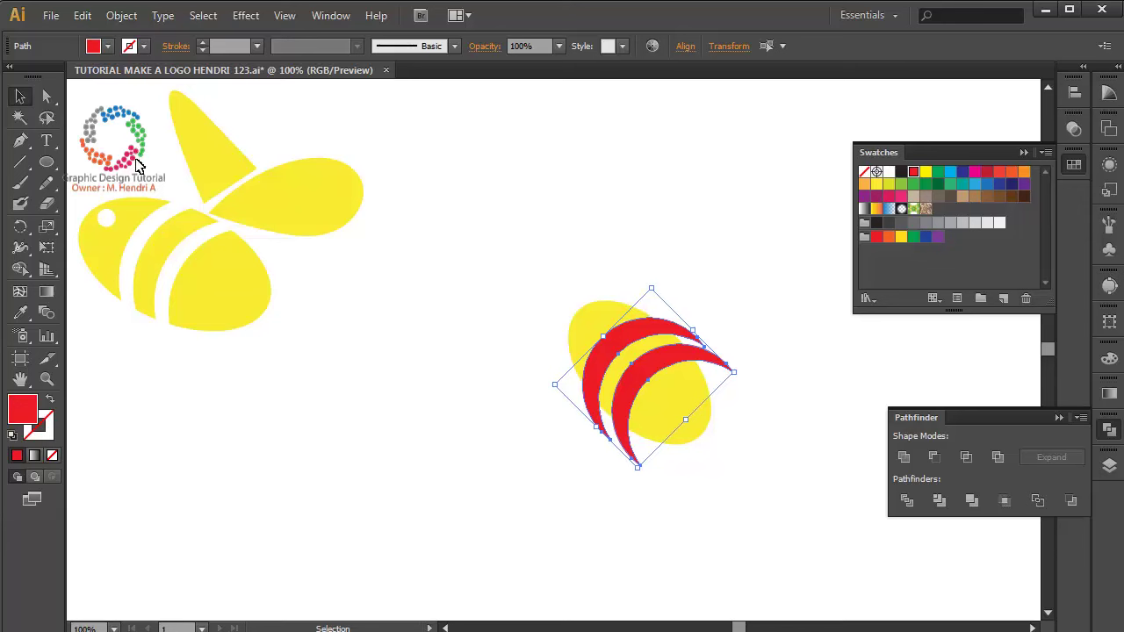
shift+click(581, 329)
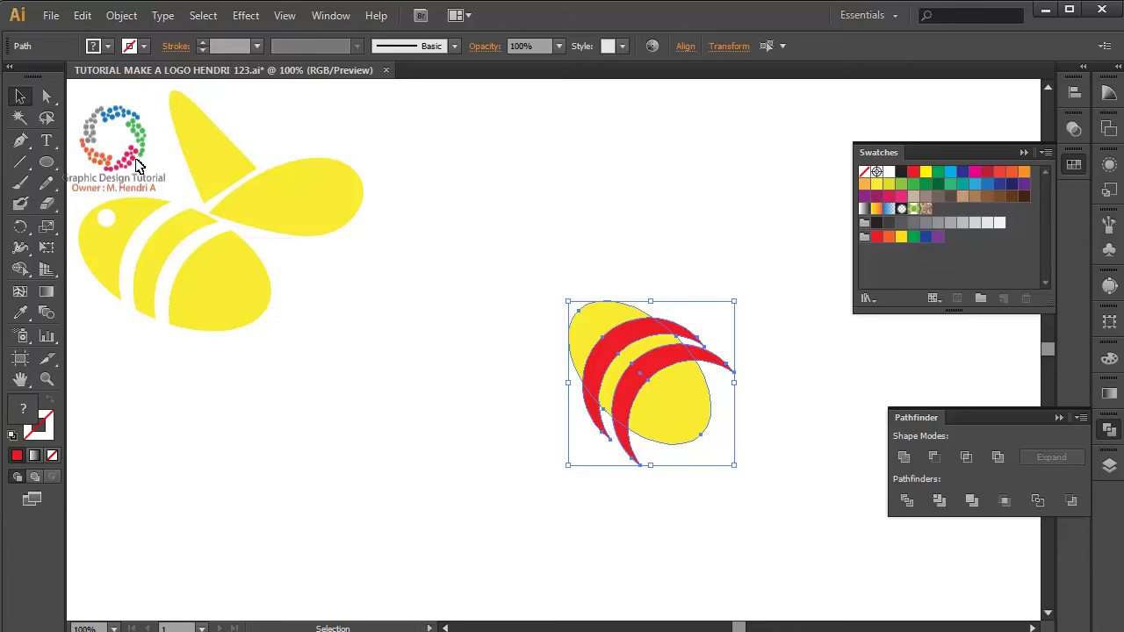
Apply Minus Front so the red arcs cut the yellow oval into three segments
click(933, 456)
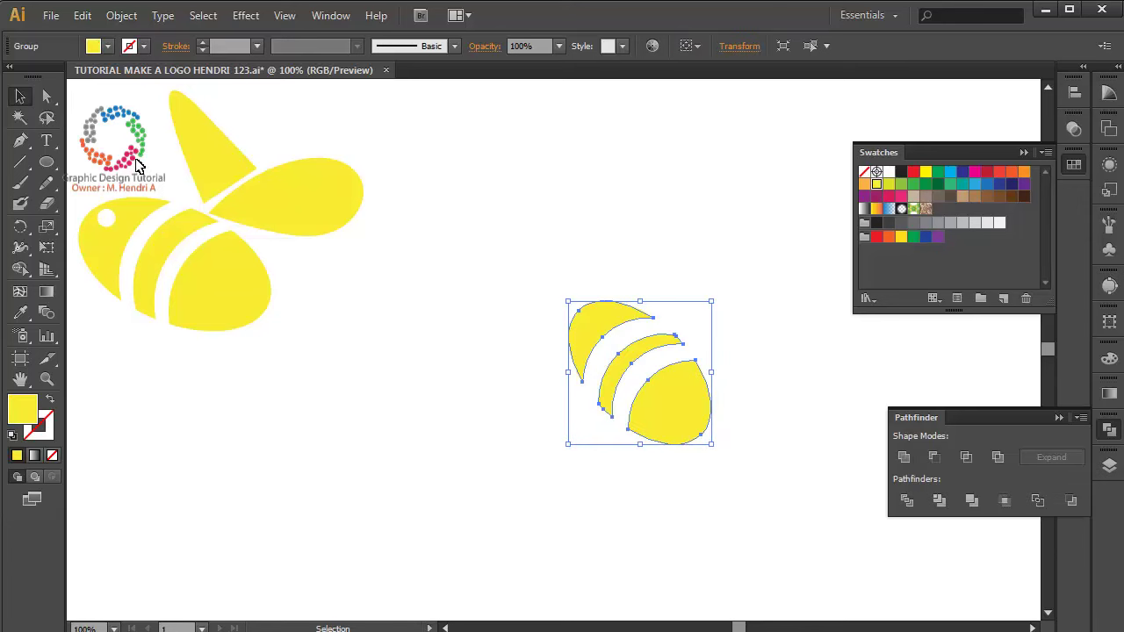
key(ctrl+shift+a)
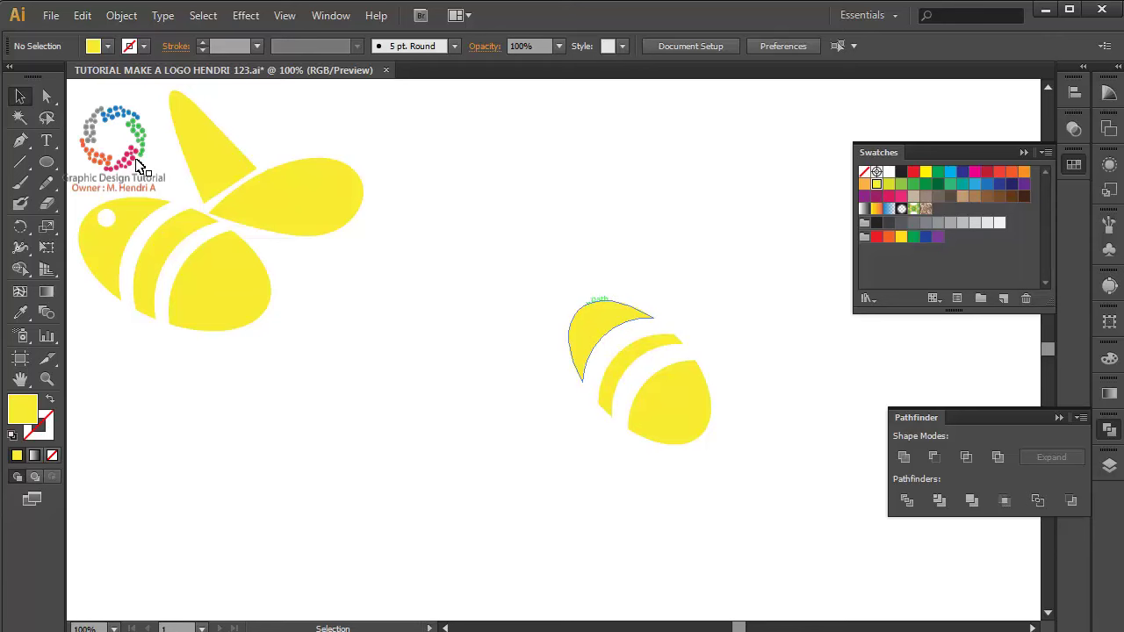
click(667, 399)
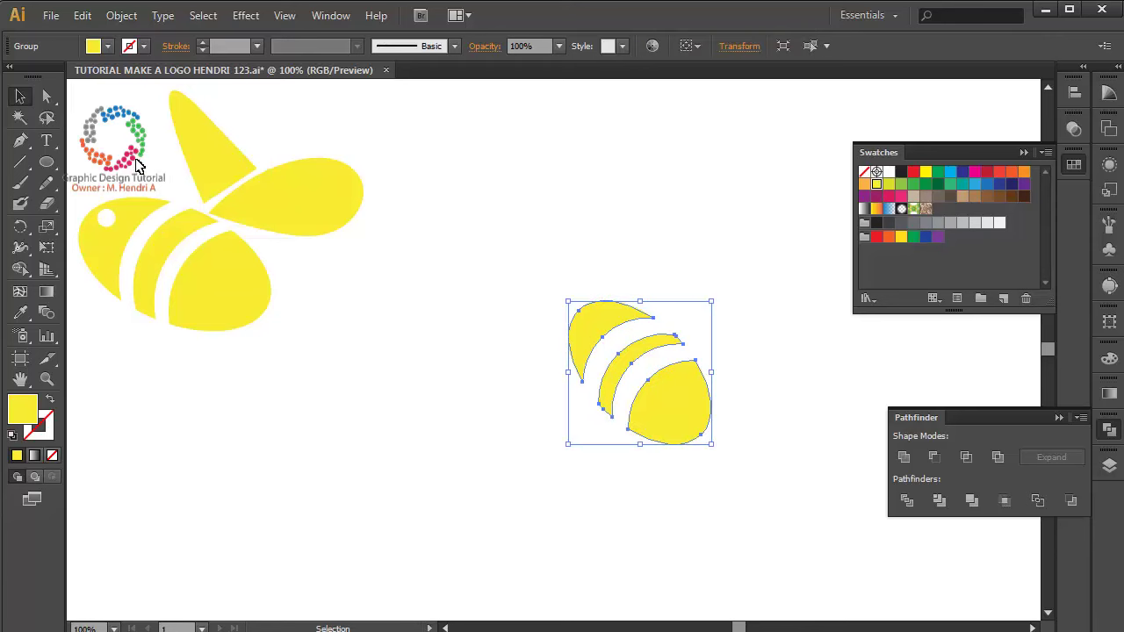
click(136, 165)
click(136, 165)
Draw a small black-filled circle and move it onto the bee's head
key(l)
drag(392, 376, 412, 397)
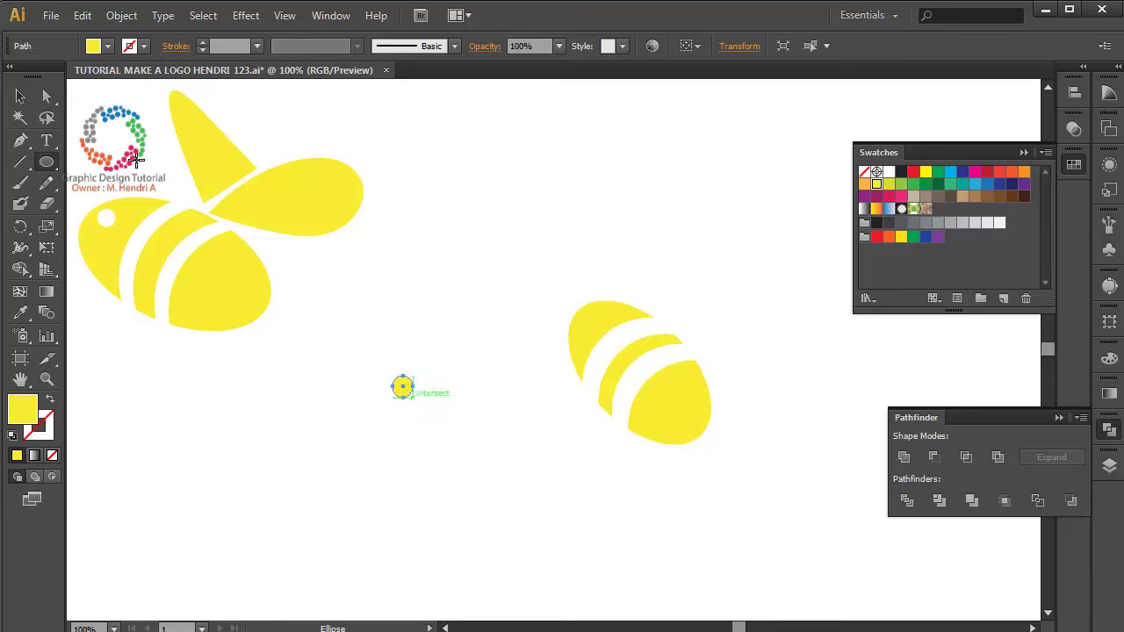
click(900, 172)
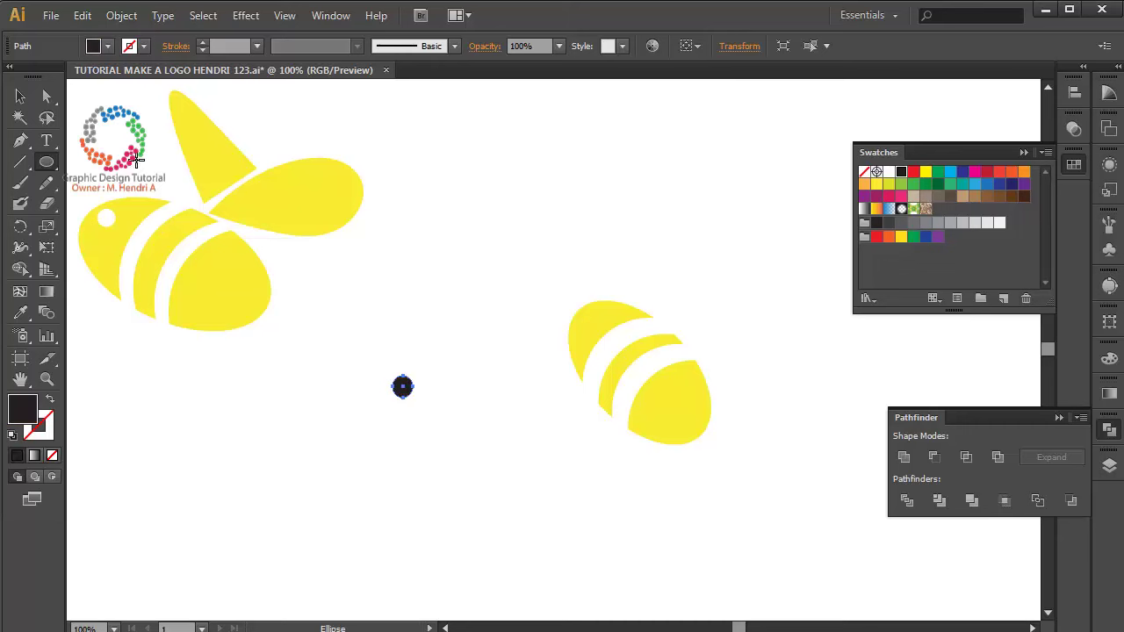
key(v)
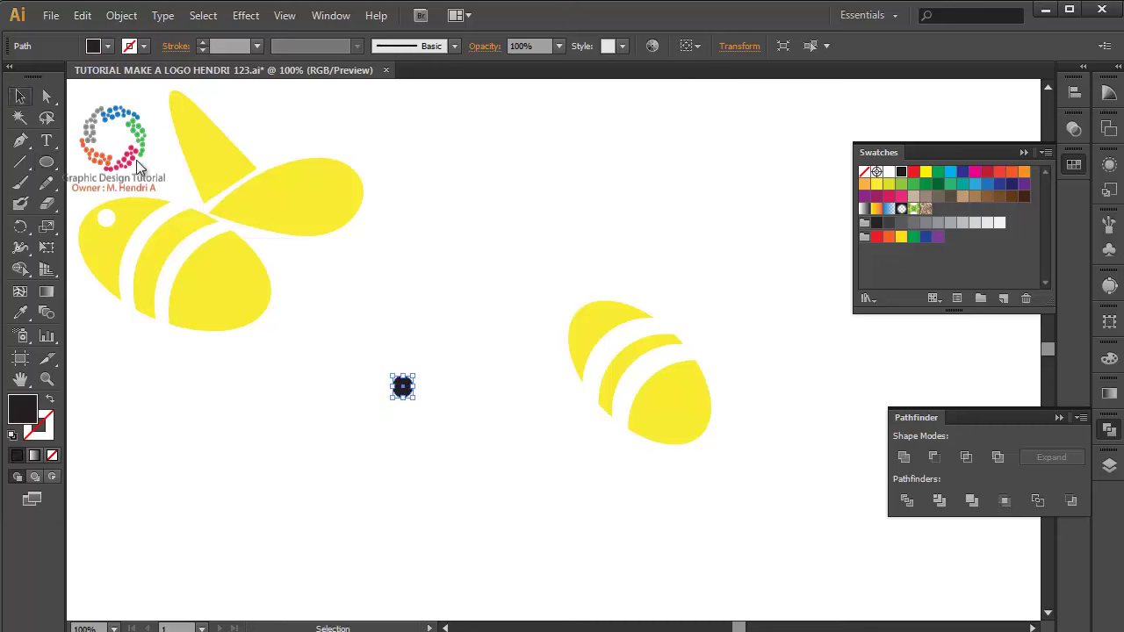
drag(402, 387, 602, 319)
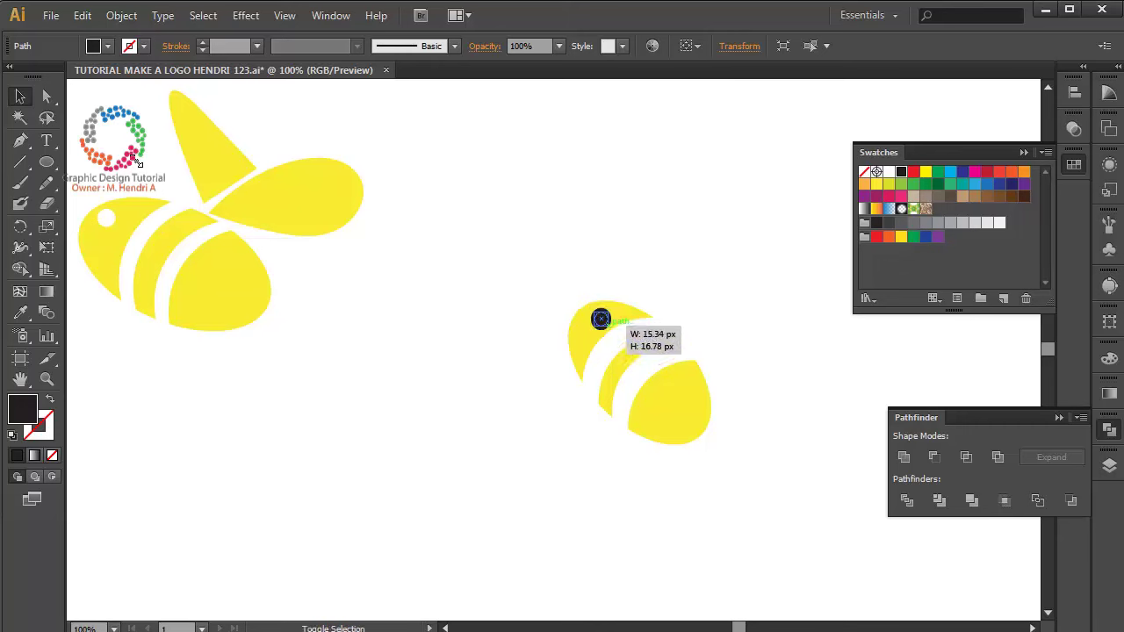
Bring the eye circle in front of the head, nudge it right, then select all parts
key(ctrl+shift+bracketleft)
key(ctrl+z)
key(ctrl+shift+a)
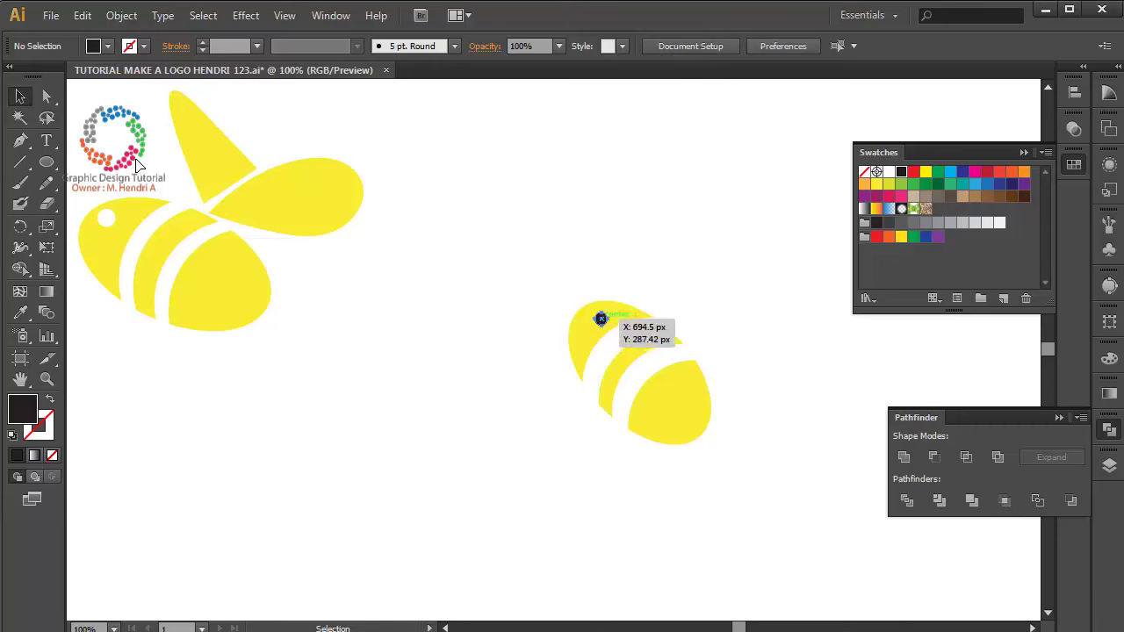
click(600, 318)
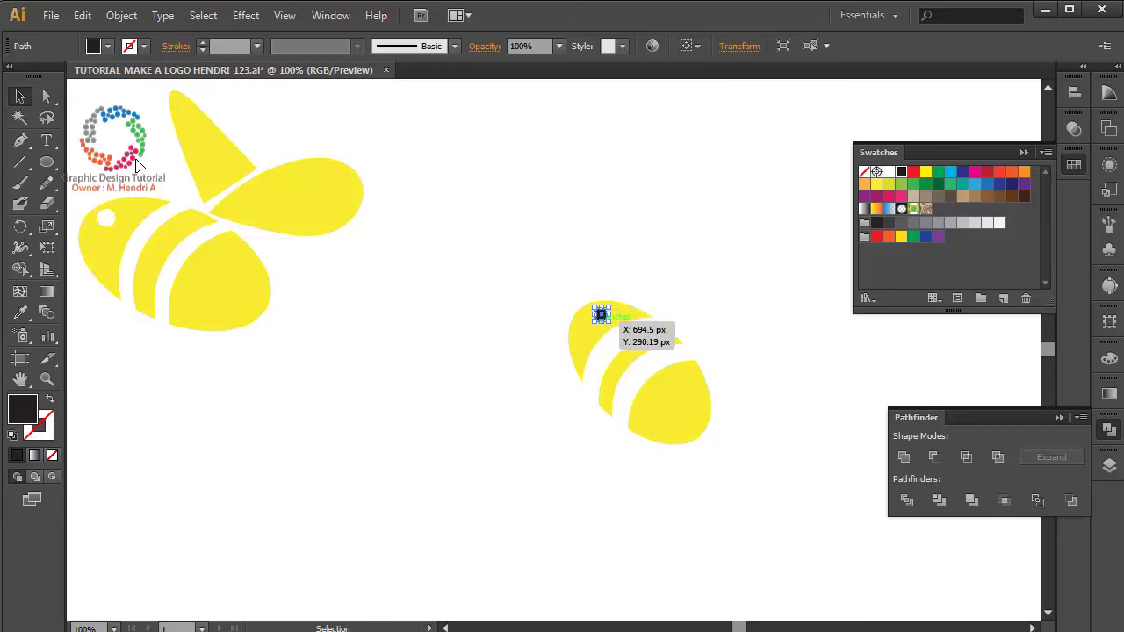
drag(600, 314, 606, 315)
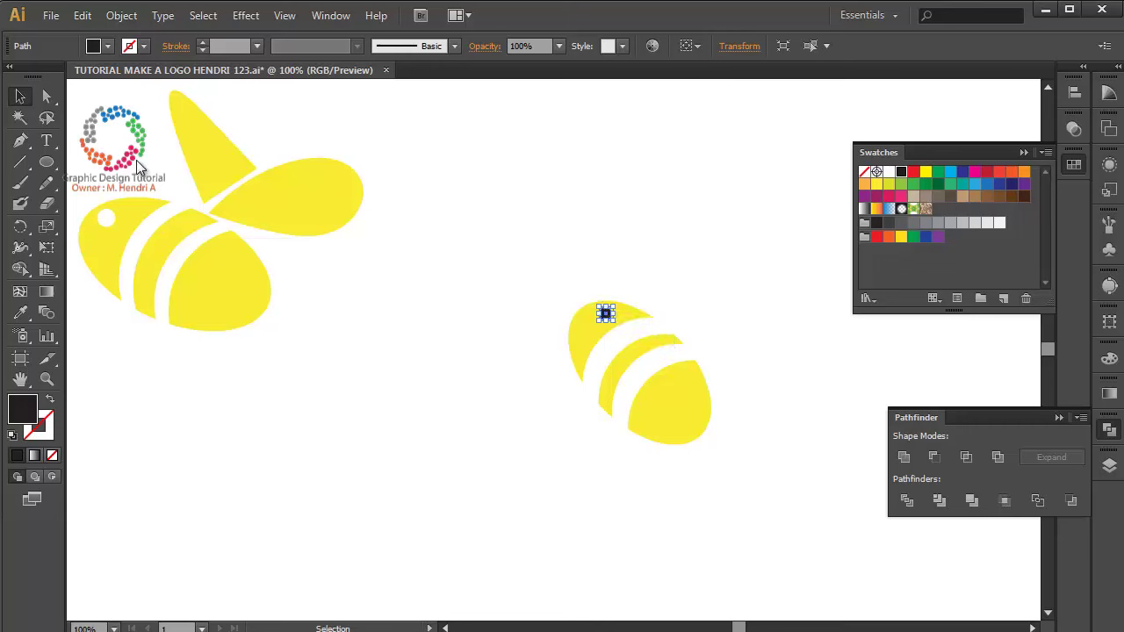
key(ctrl+shift+a)
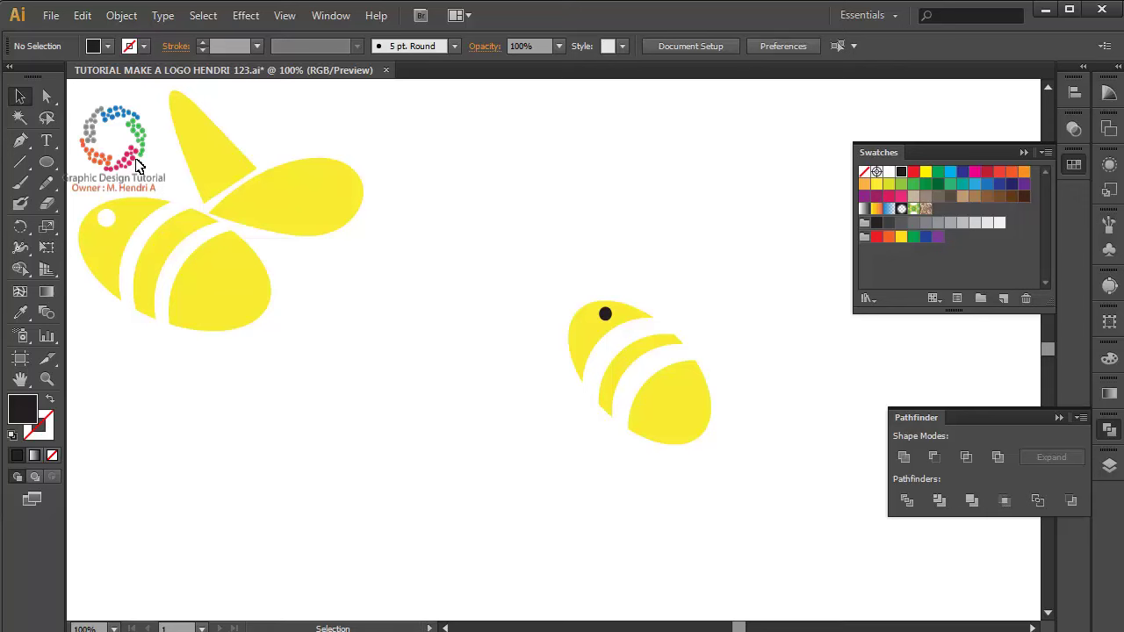
key(ctrl+a)
Rotate the whole bee slightly counter-clockwise and adjust its position
mouse_move(713, 445)
mouse_down()
mouse_move(741, 402)
mouse_move(702, 369)
mouse_up()
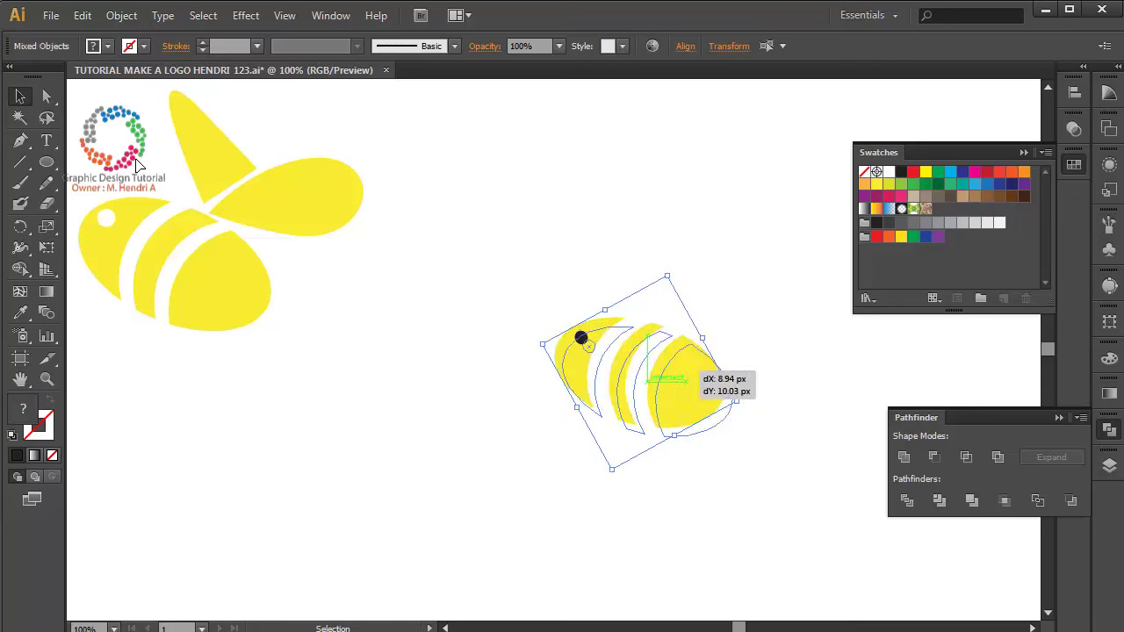
drag(632, 373, 644, 369)
key(ctrl+shift+a)
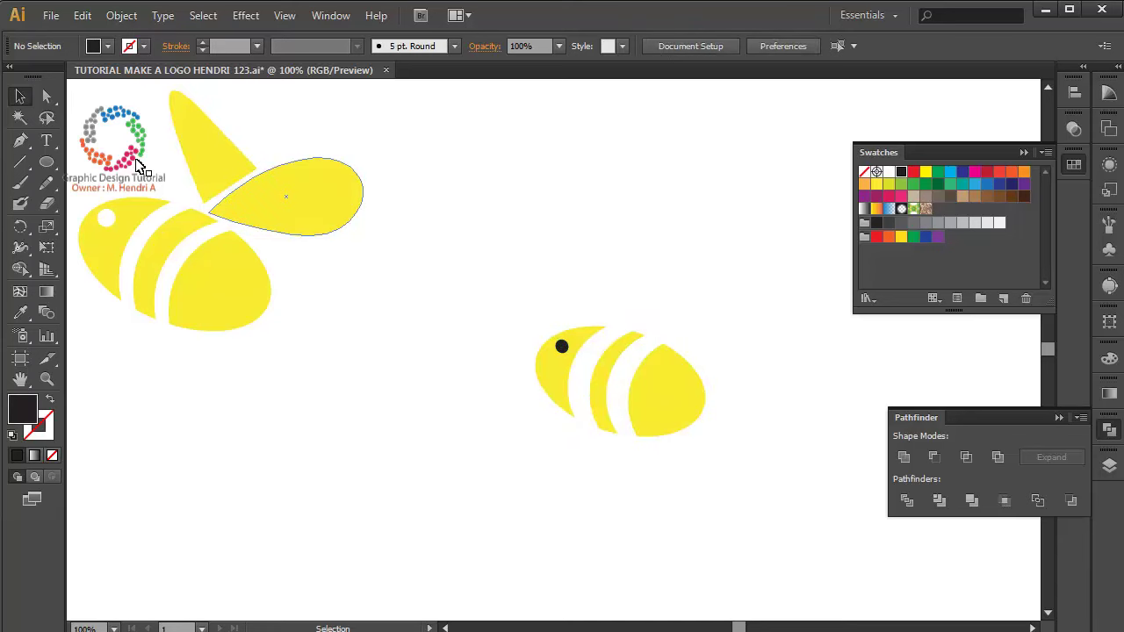
Change the bee's eye fill from black to white
click(562, 346)
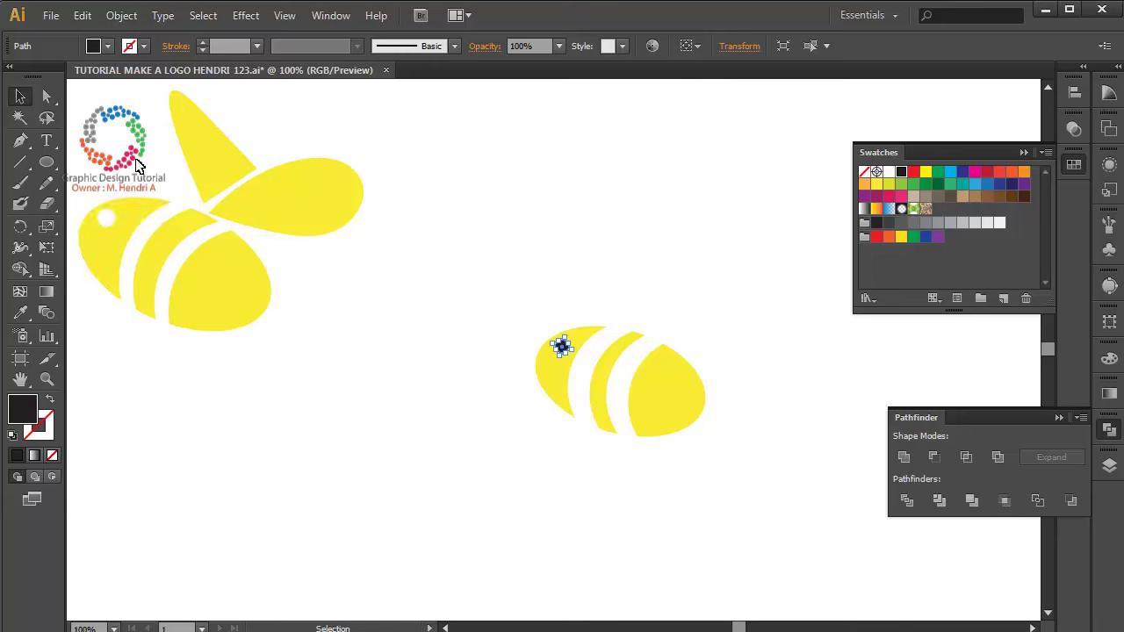
key(ctrl+shift+a)
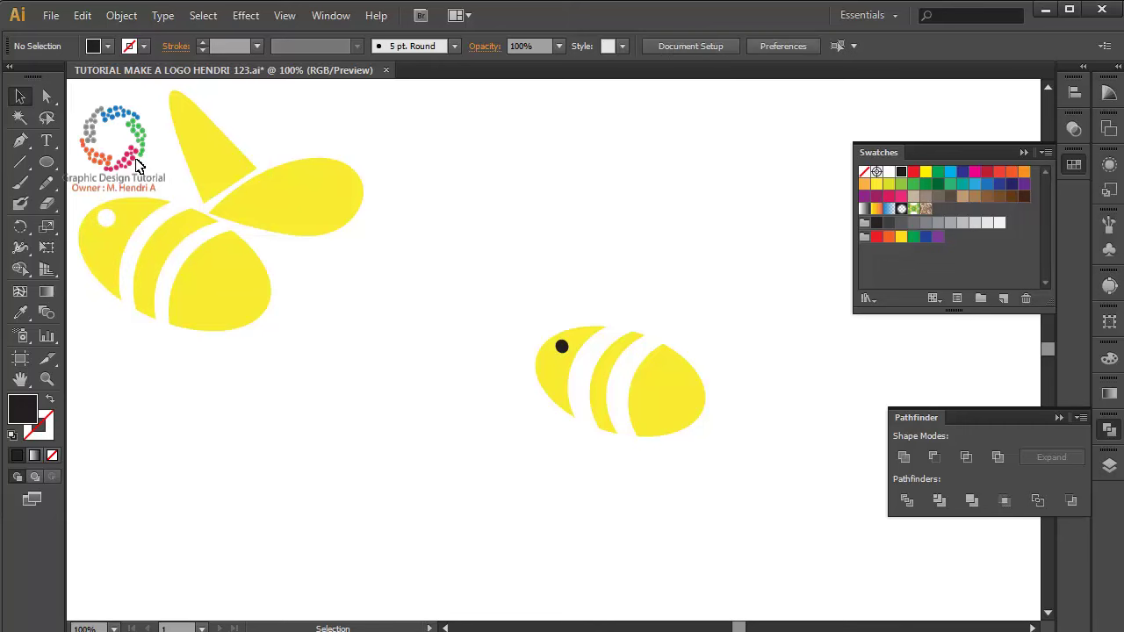
click(562, 346)
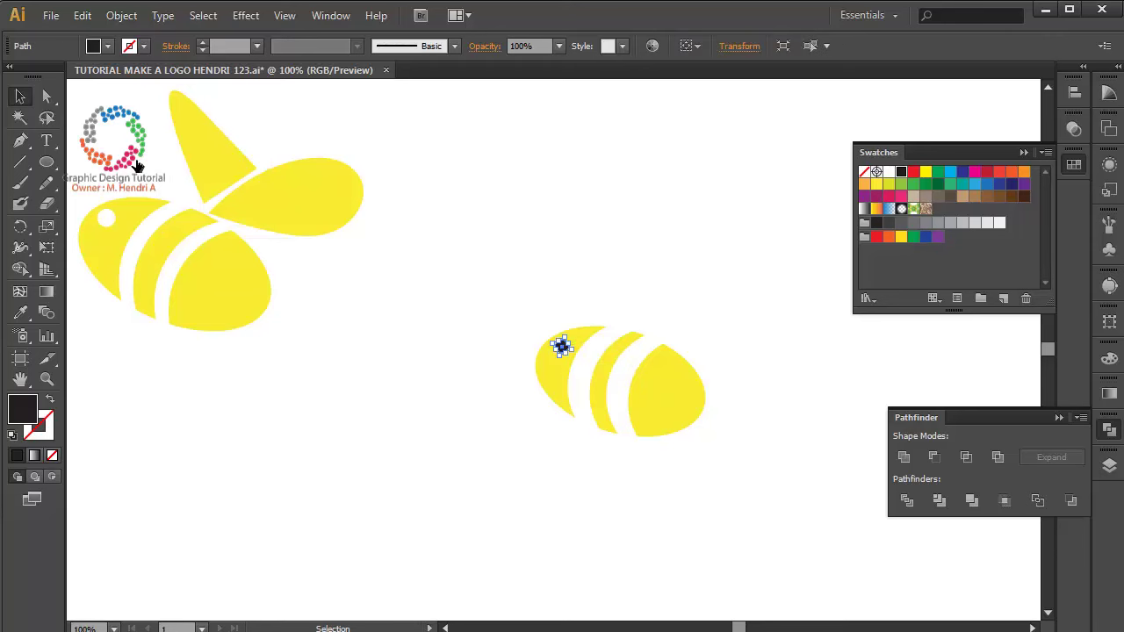
click(888, 171)
key(ctrl+shift+a)
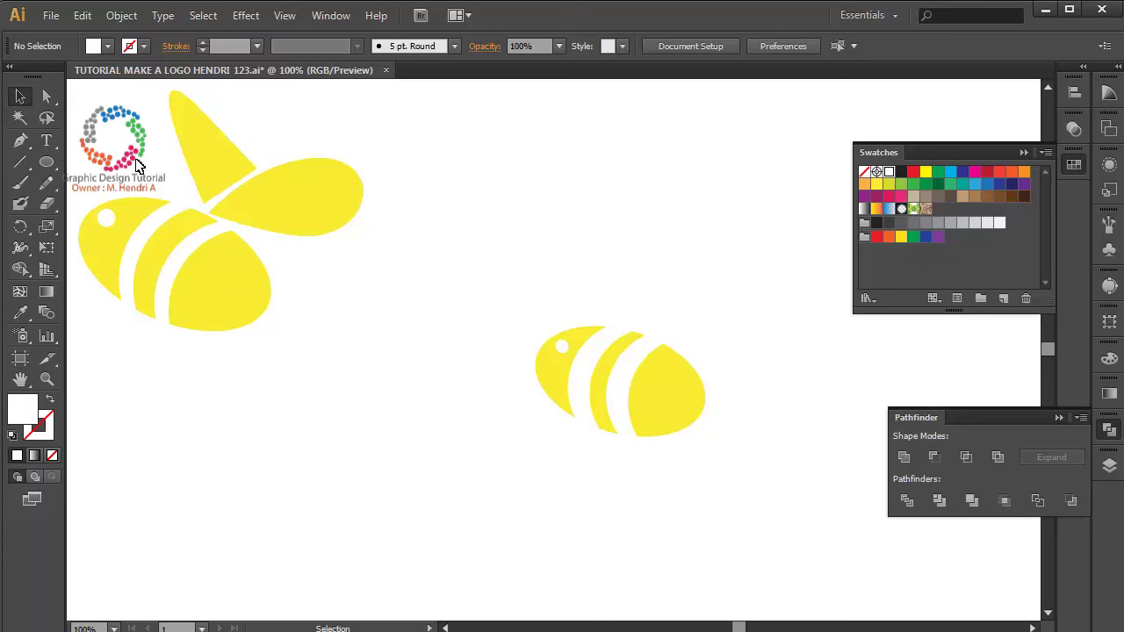
key(p)
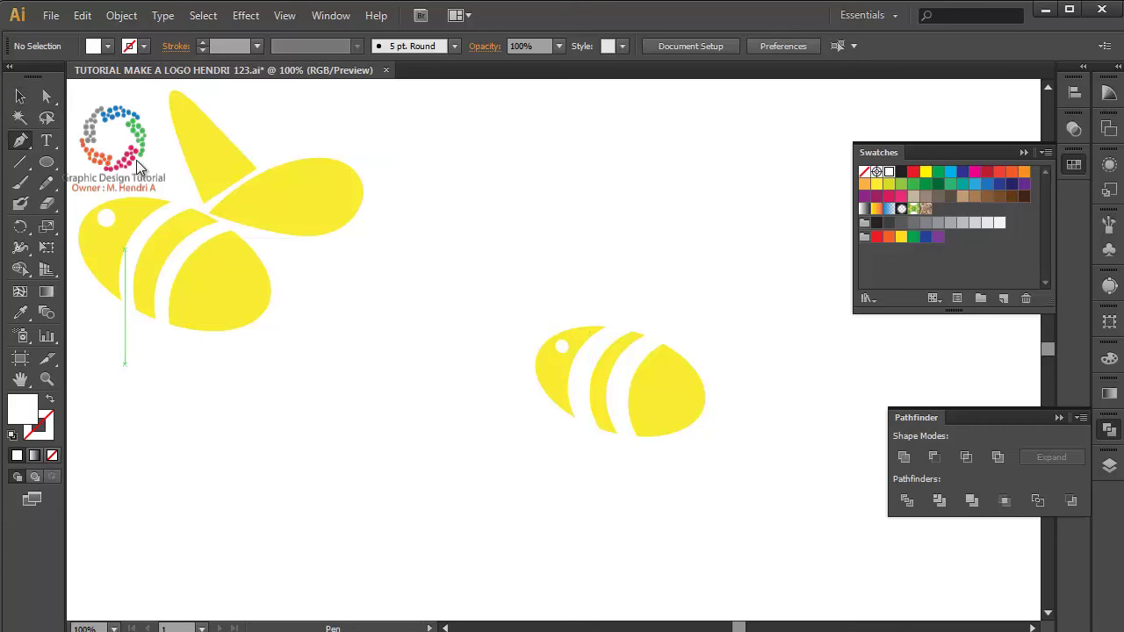
Pen-draw a closed yellow arch-shaped wing with a sharp top point above the body
click(926, 171)
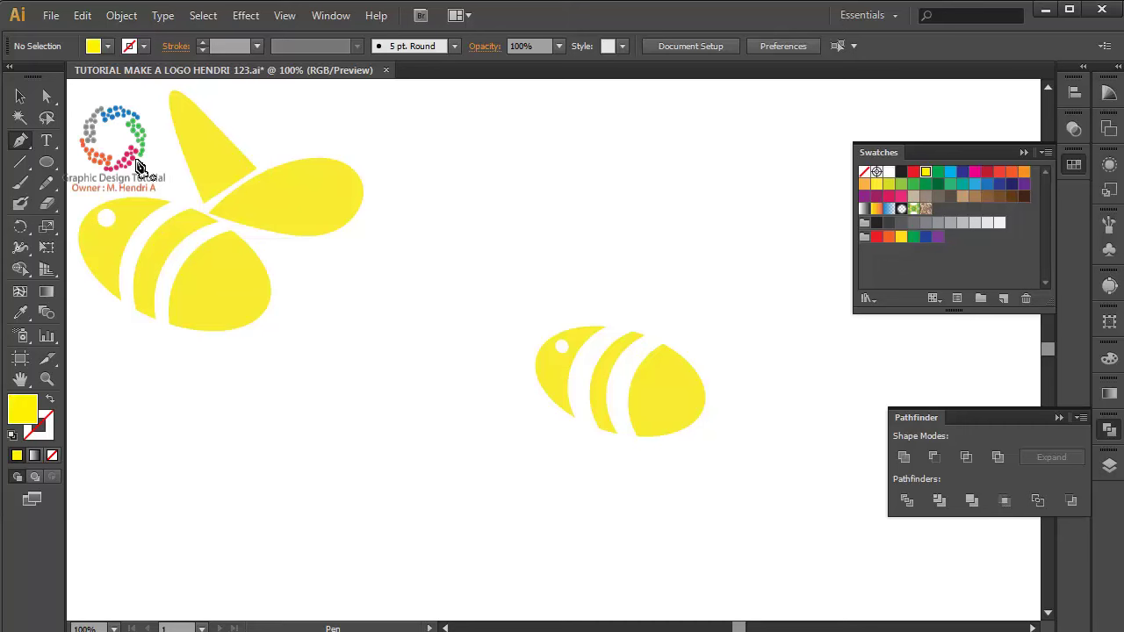
click(583, 257)
mouse_move(666, 175)
mouse_down()
mouse_move(690, 275)
mouse_move(723, 273)
mouse_move(719, 281)
mouse_up()
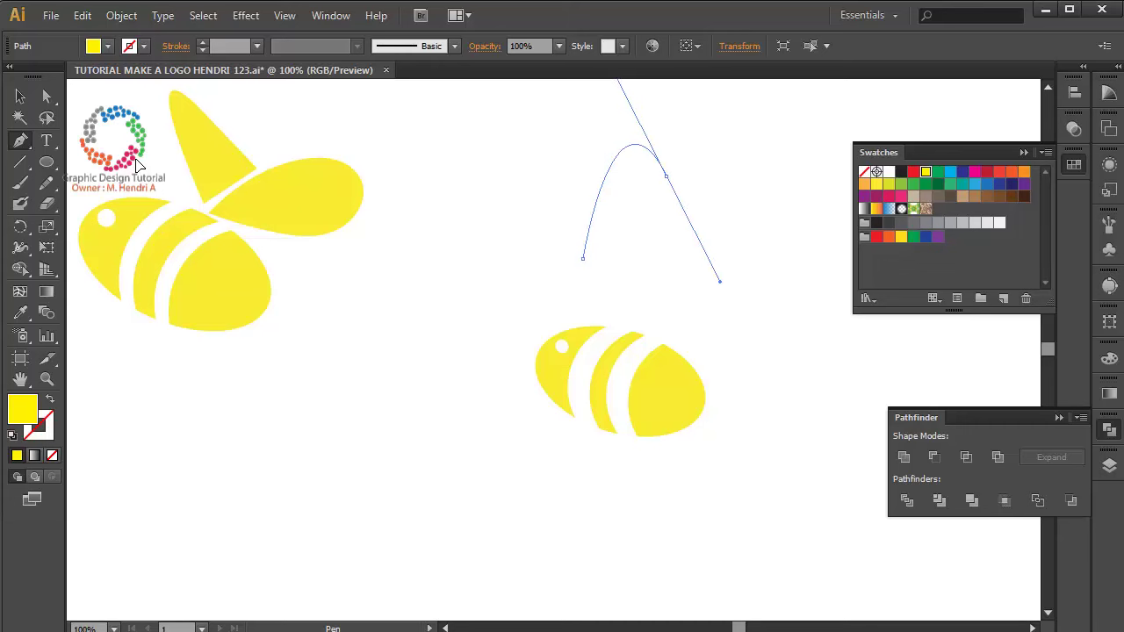
drag(719, 281, 723, 336)
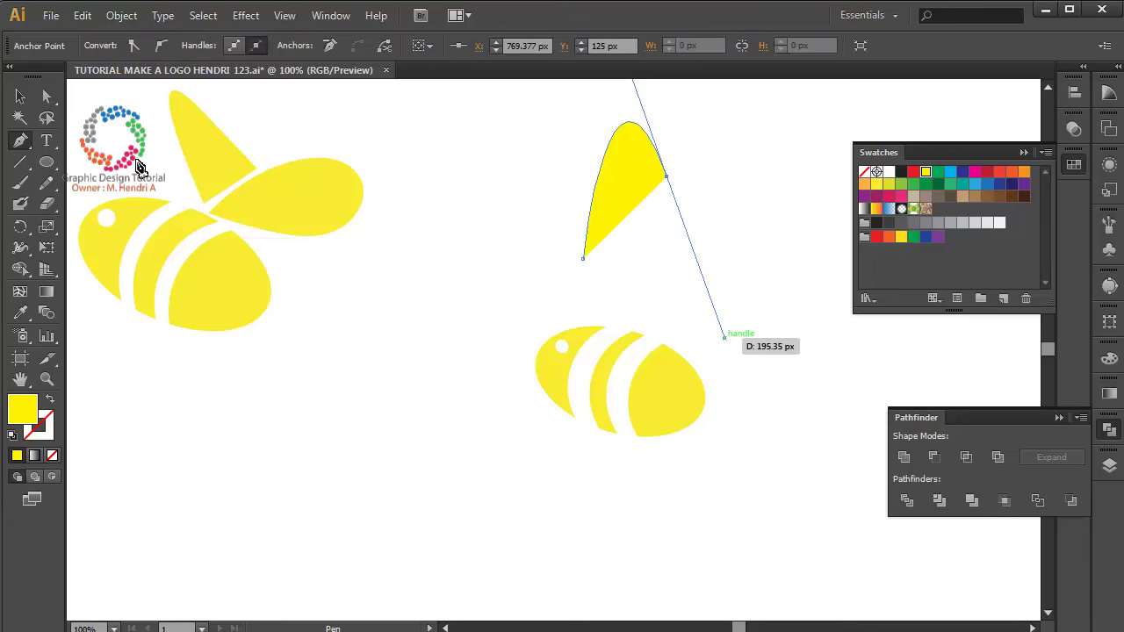
click(665, 173)
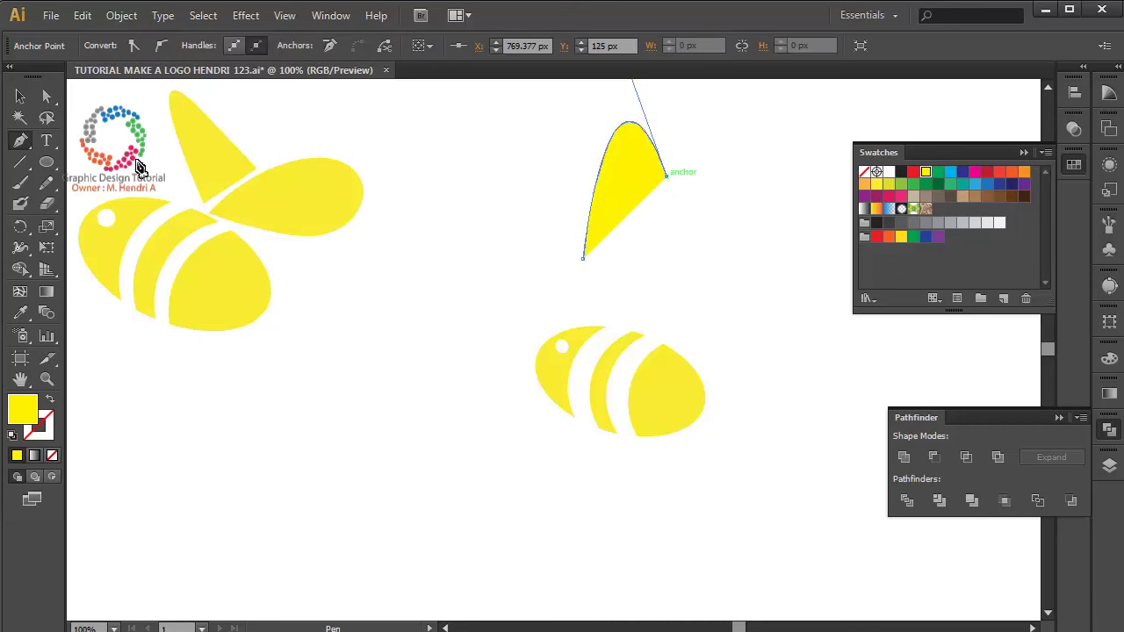
click(678, 258)
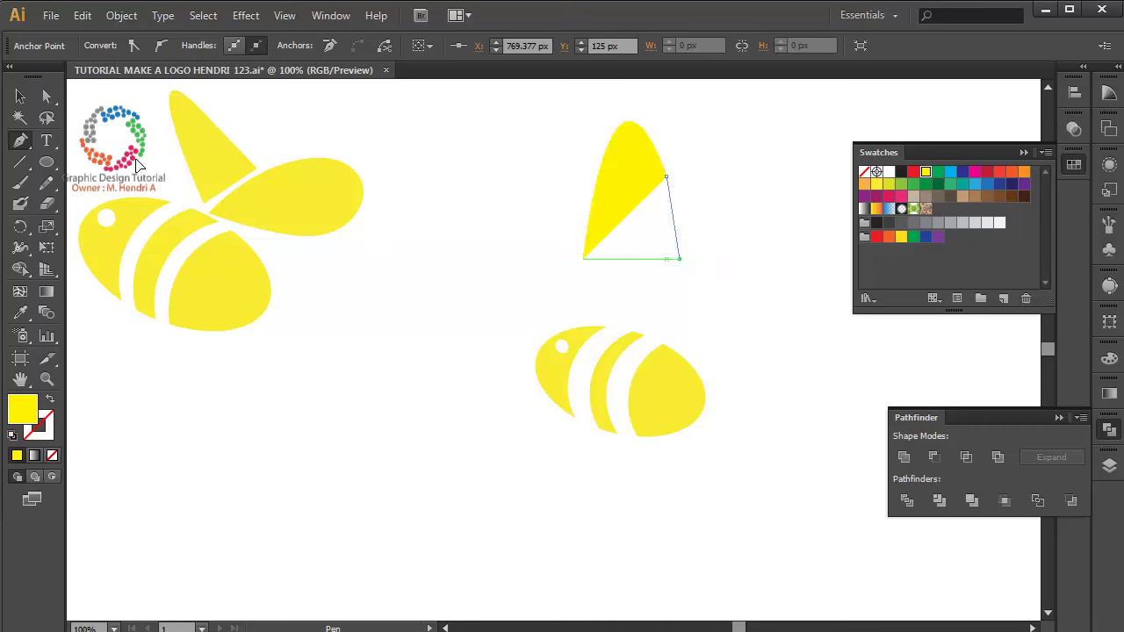
drag(678, 258, 689, 258)
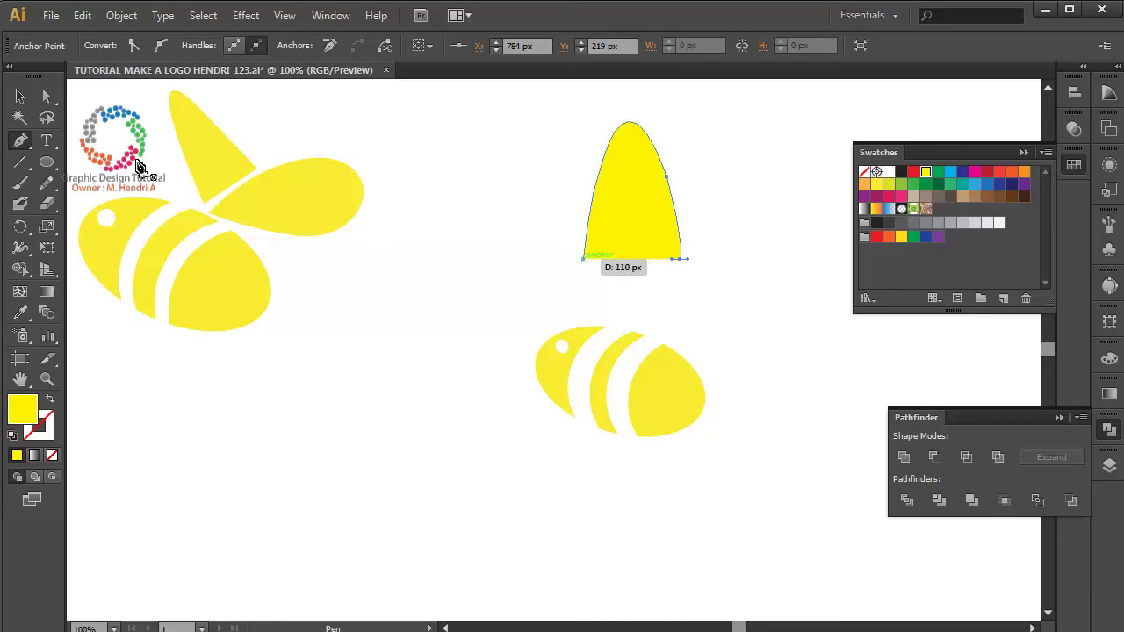
click(583, 258)
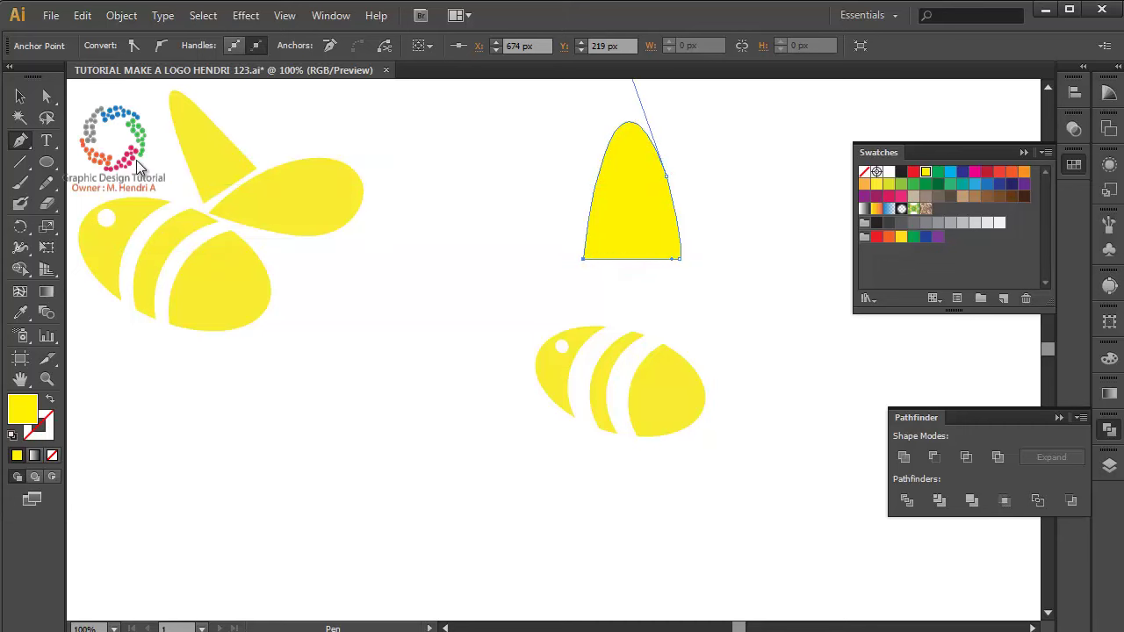
key(v)
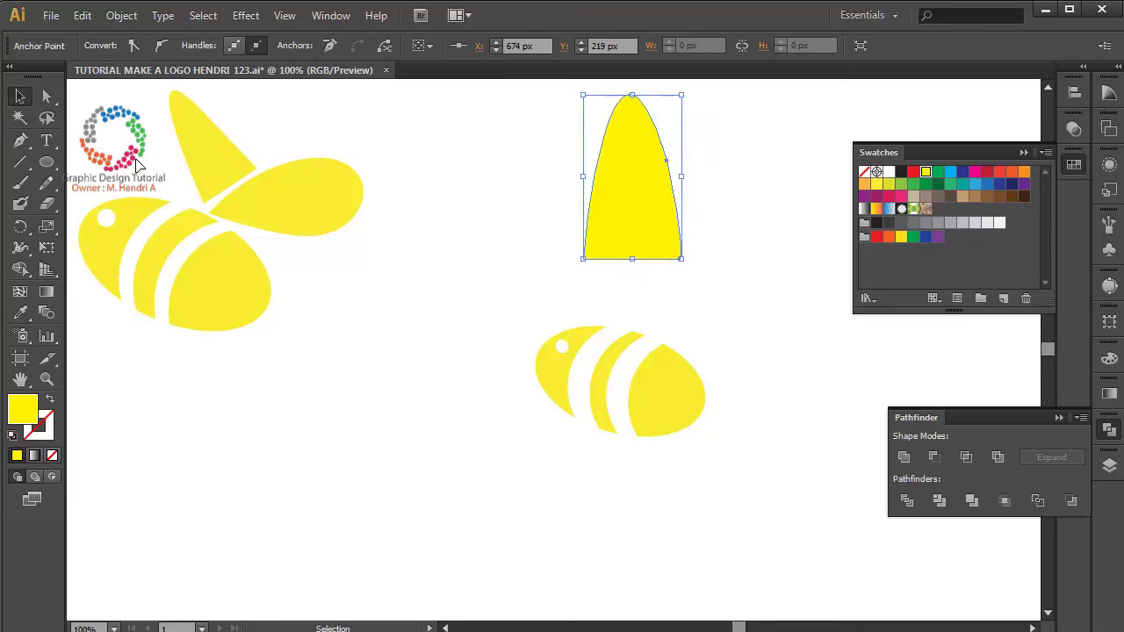
Move the wing down toward the bee and raise its bottom-right corner, slanting the base
drag(632, 120, 632, 162)
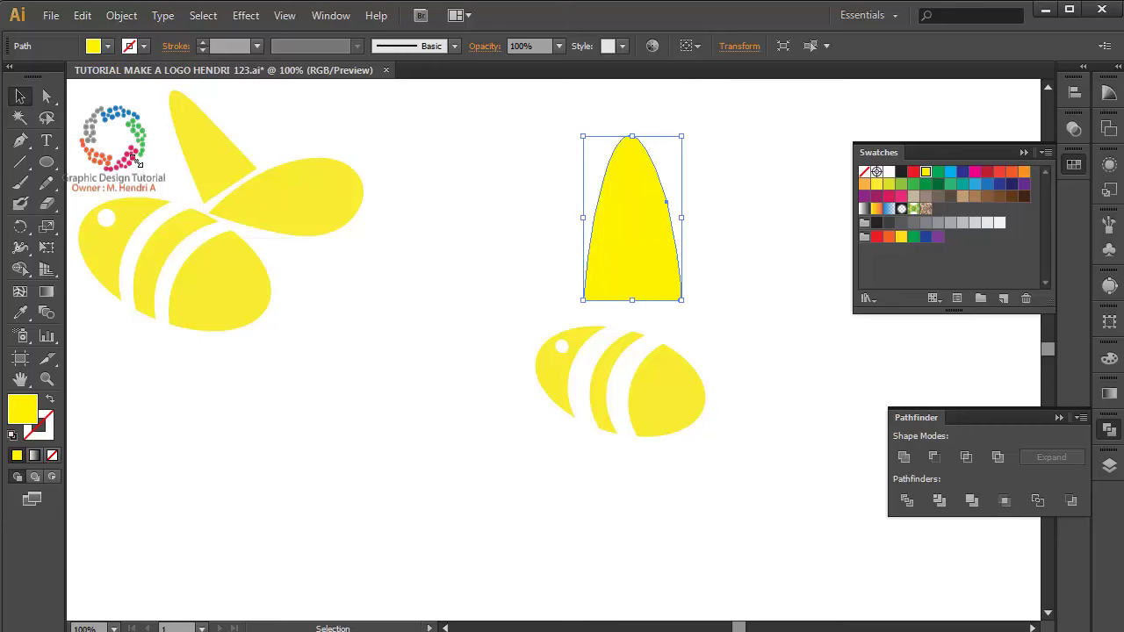
key(ctrl+shift+a)
click(681, 299)
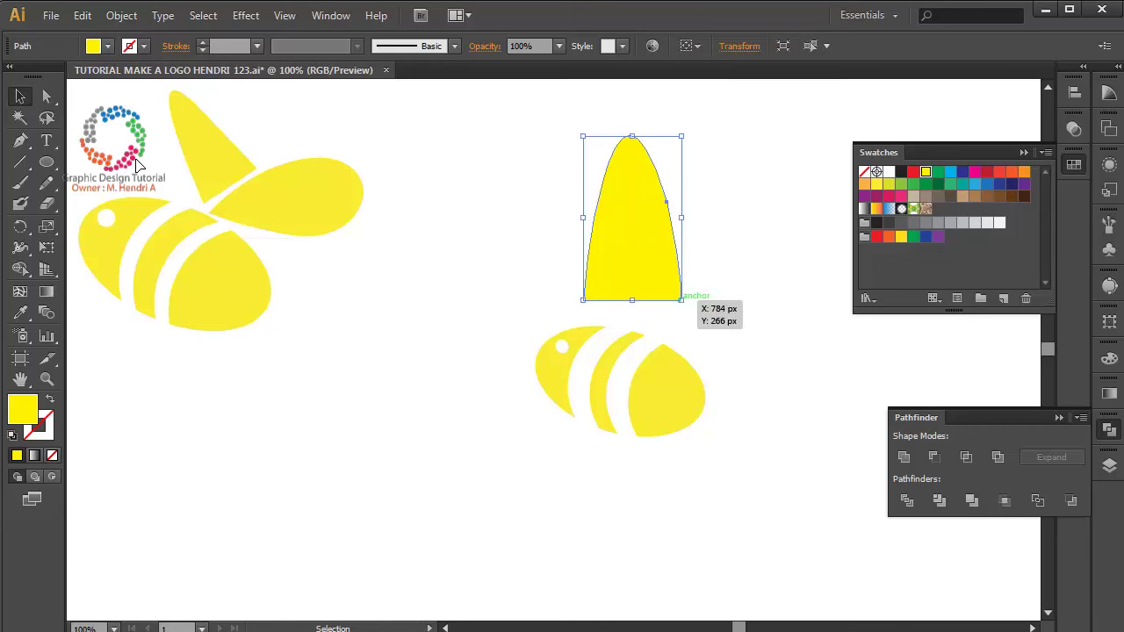
key(a)
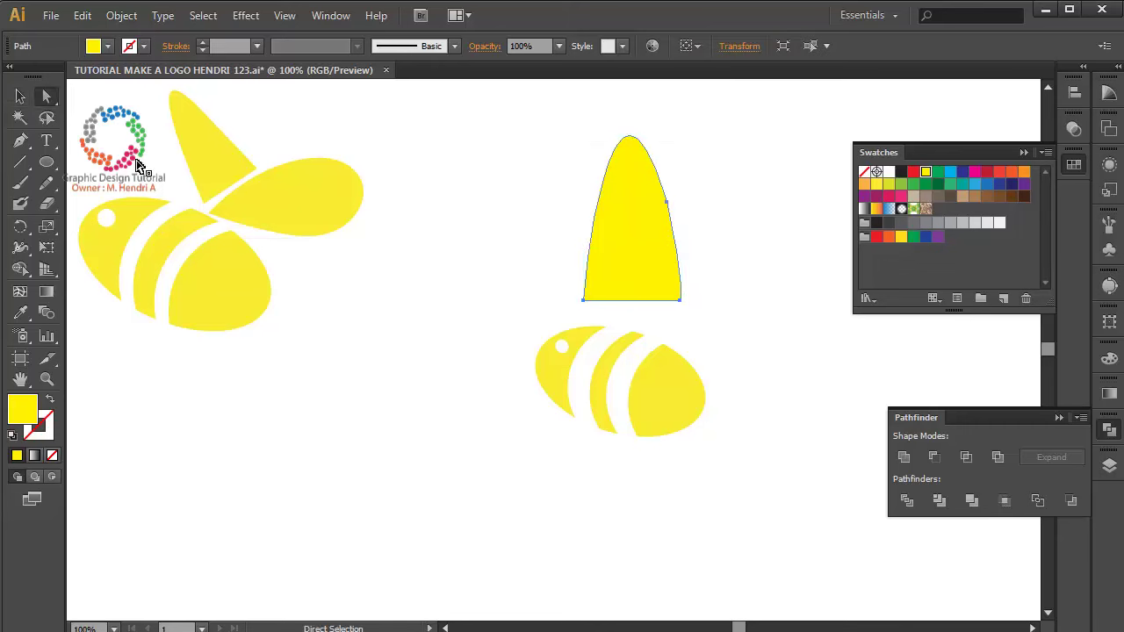
drag(681, 300, 683, 267)
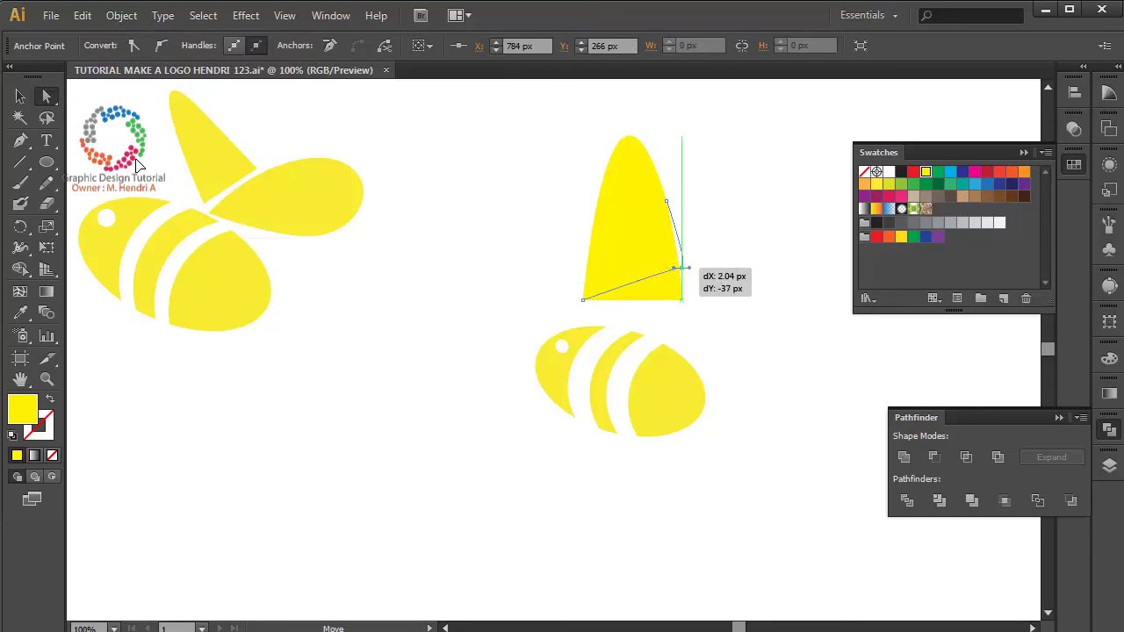
drag(683, 267, 678, 273)
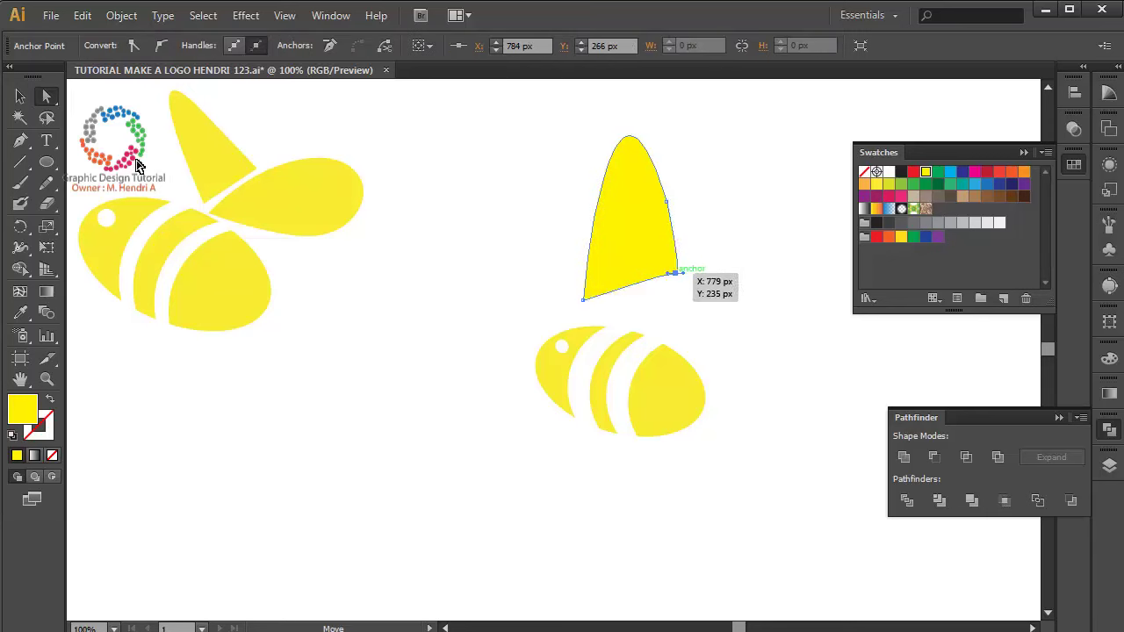
key(ctrl+shift+a)
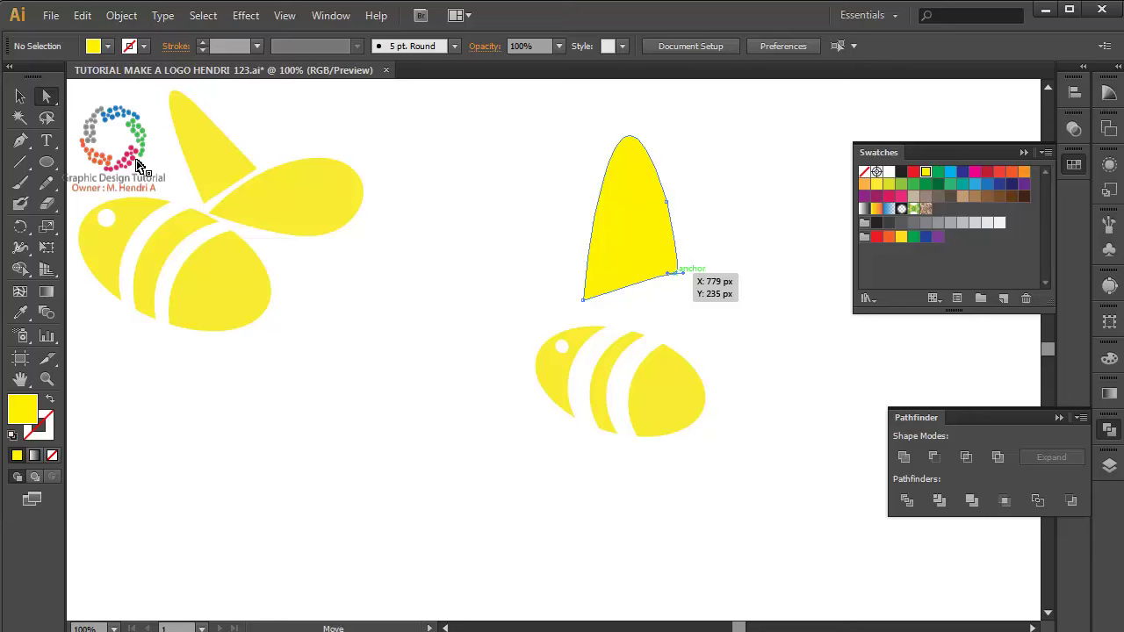
Make the bottom-right point a sharp corner and pull the right-edge anchor inward and down
click(678, 273)
drag(683, 272, 689, 268)
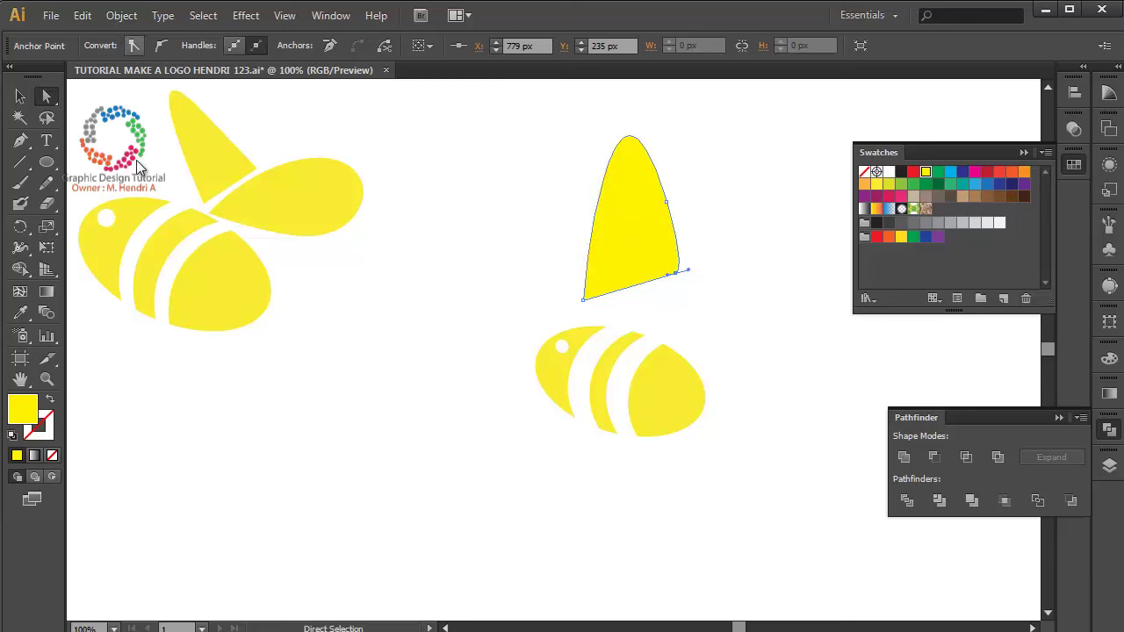
click(134, 45)
key(ctrl+shift+a)
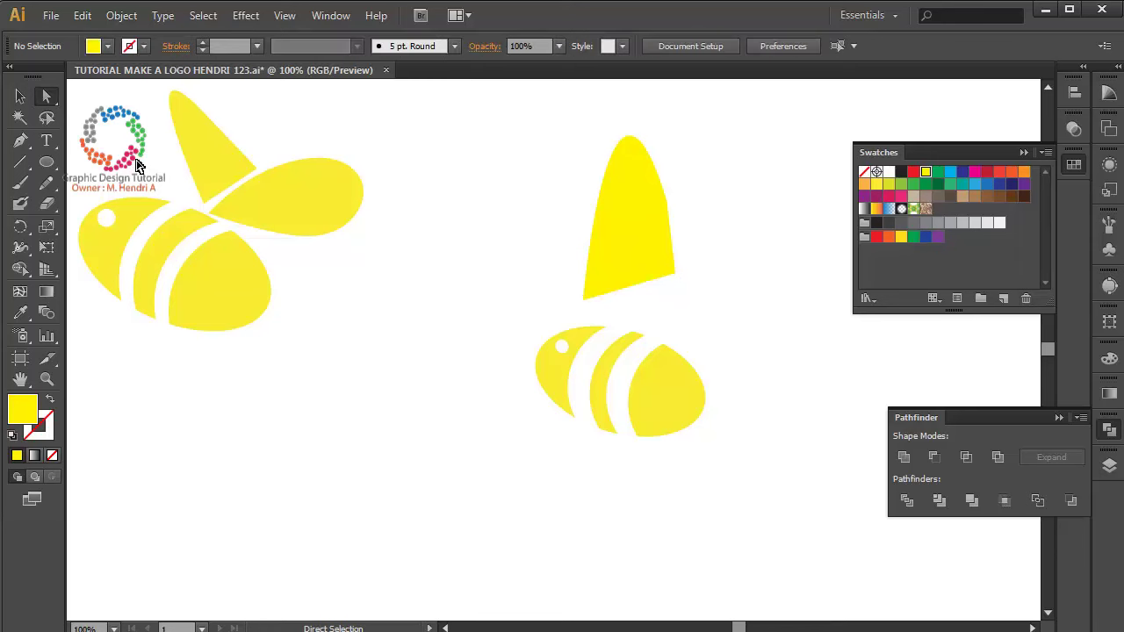
click(666, 202)
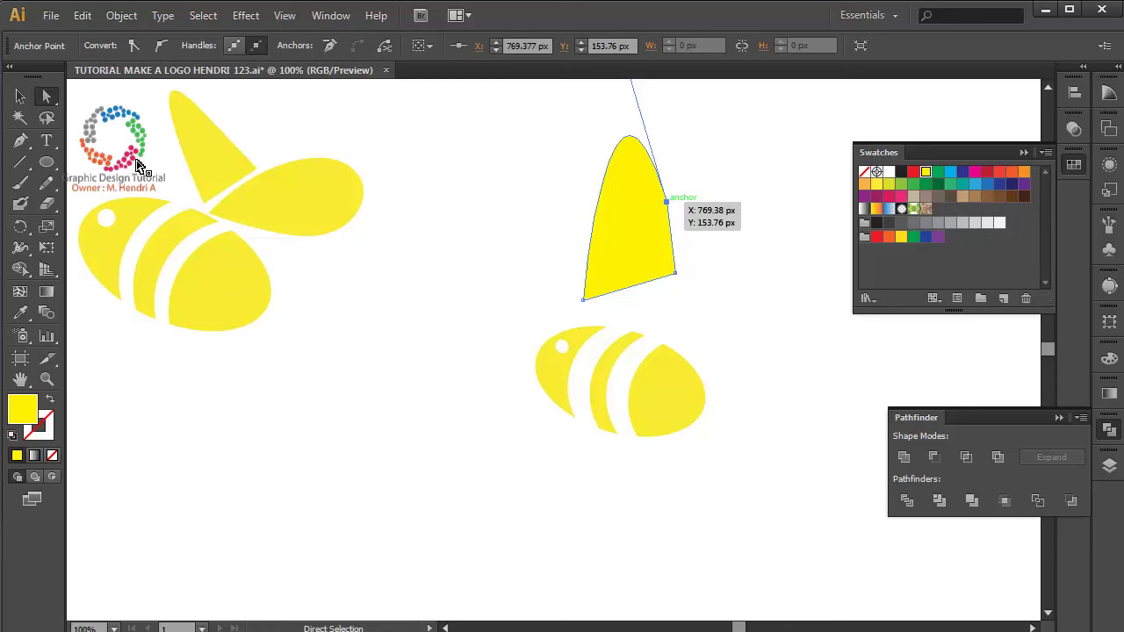
drag(666, 202, 656, 209)
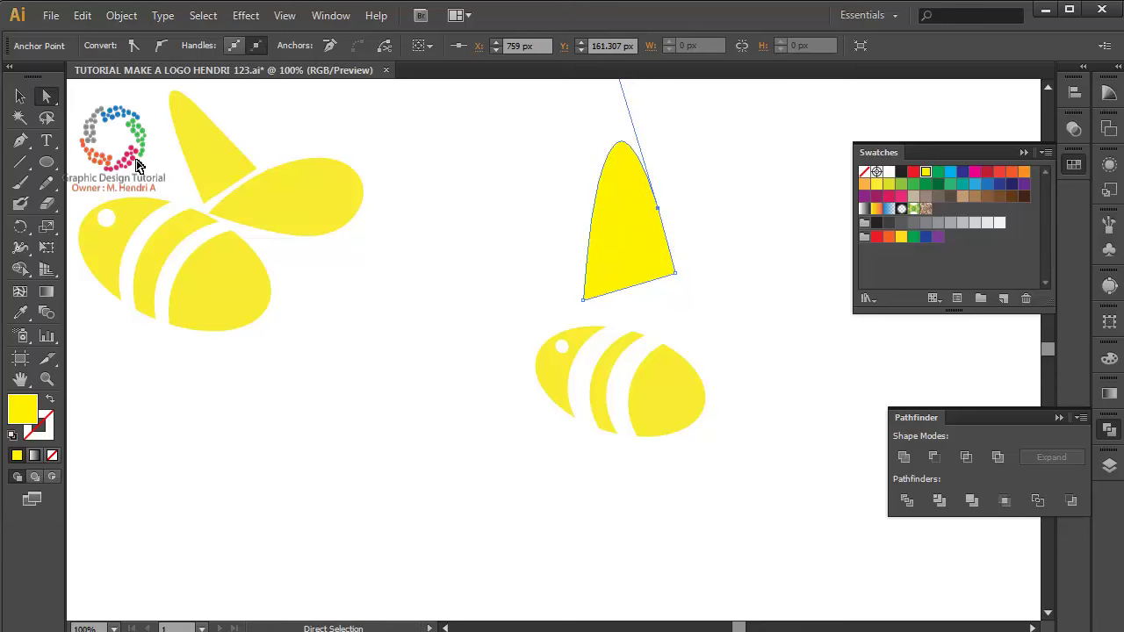
key(ctrl+shift+a)
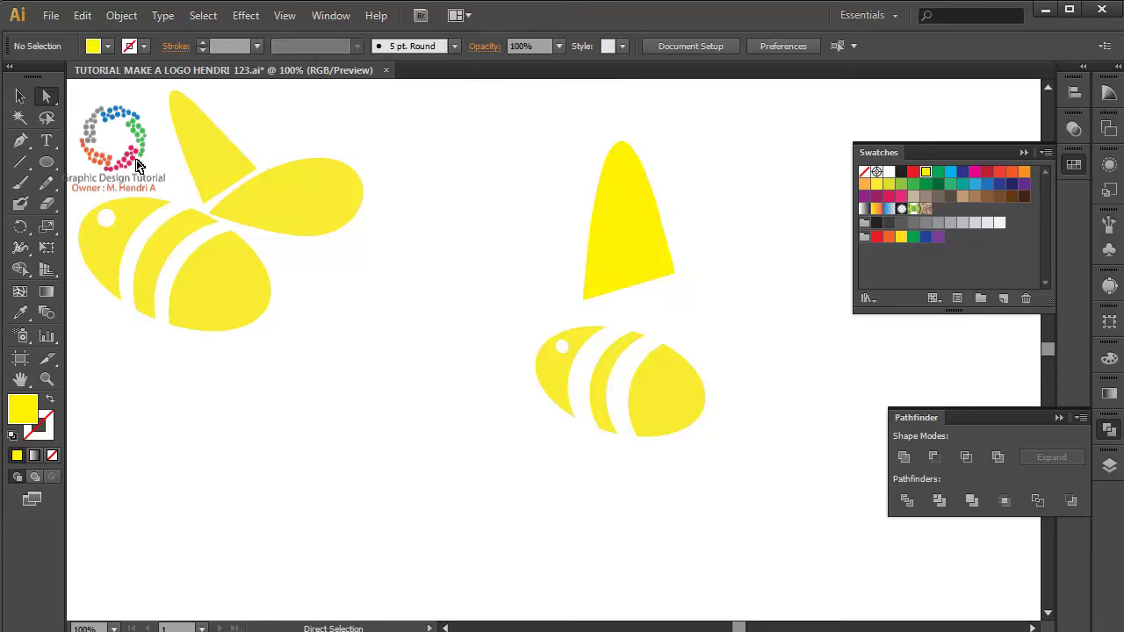
Draw a tall yellow oval left of the new bee and make its top and bottom anchors sharp corners
click(290, 197)
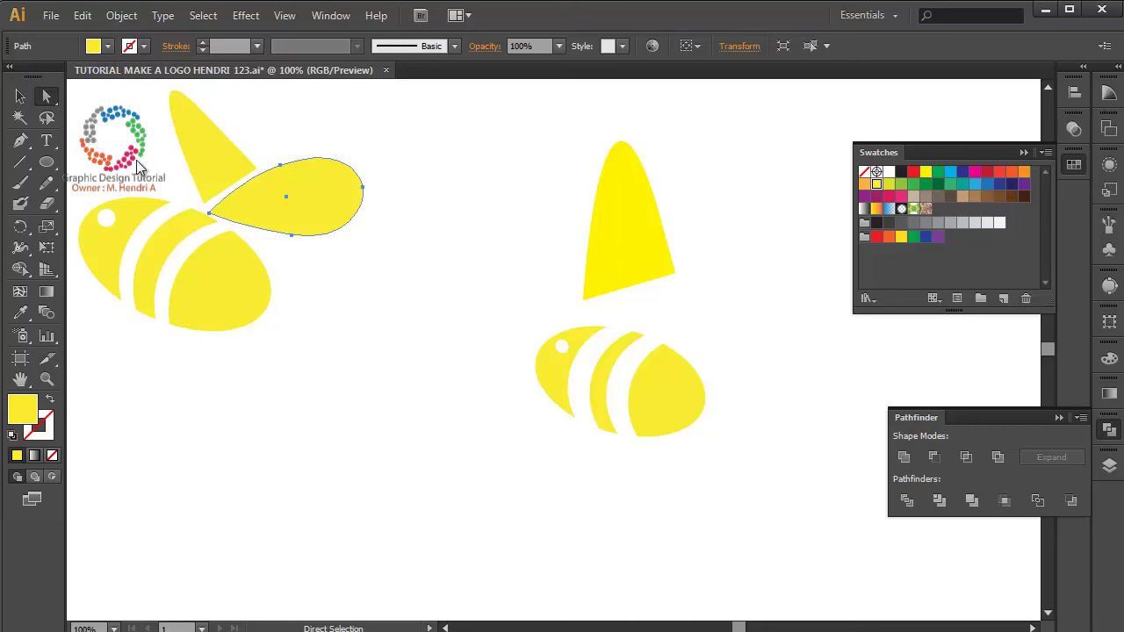
click(47, 162)
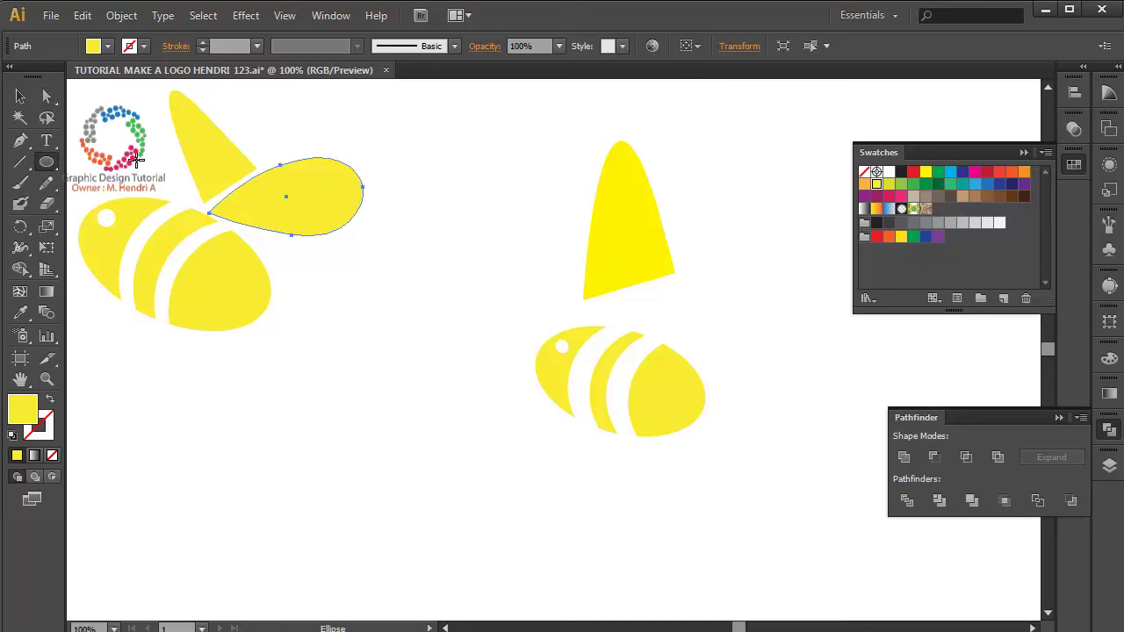
drag(441, 220, 507, 421)
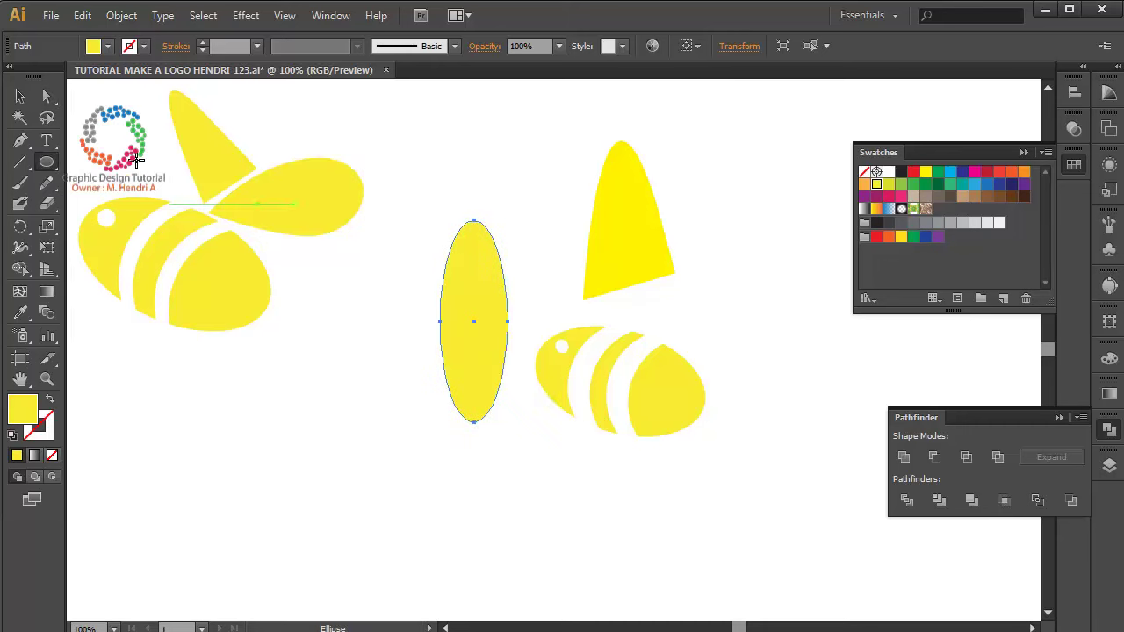
key(a)
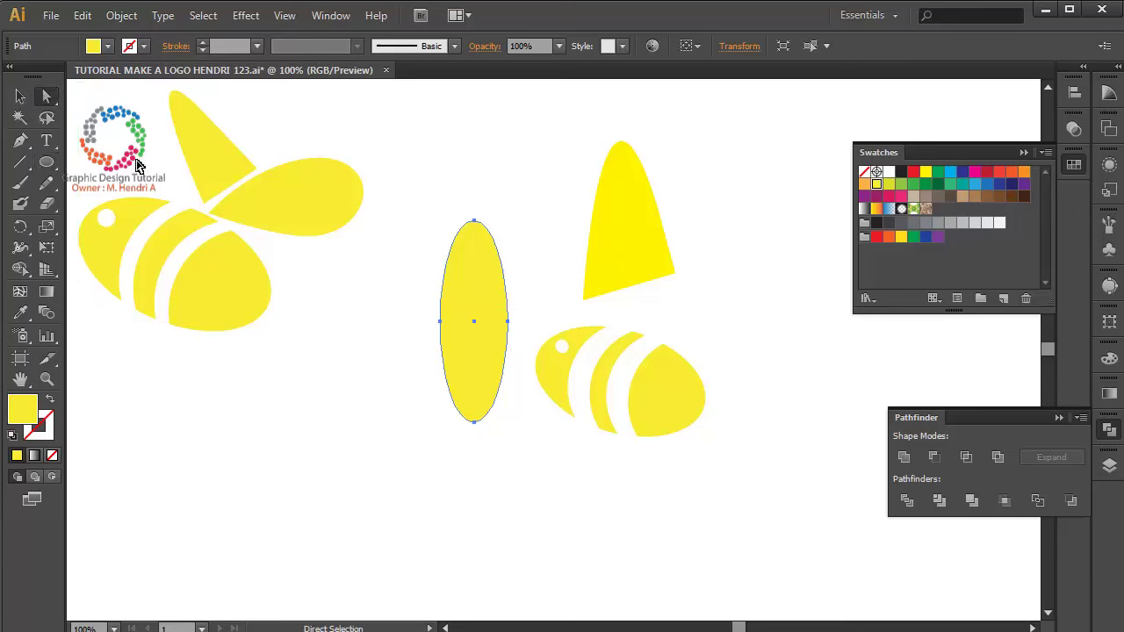
click(473, 421)
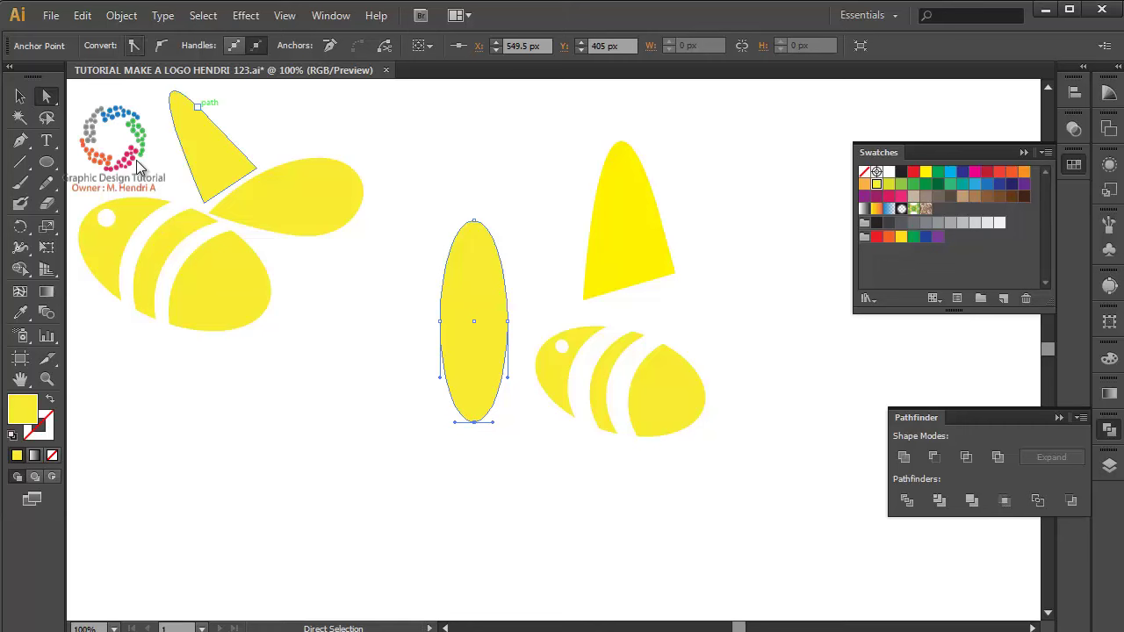
click(133, 44)
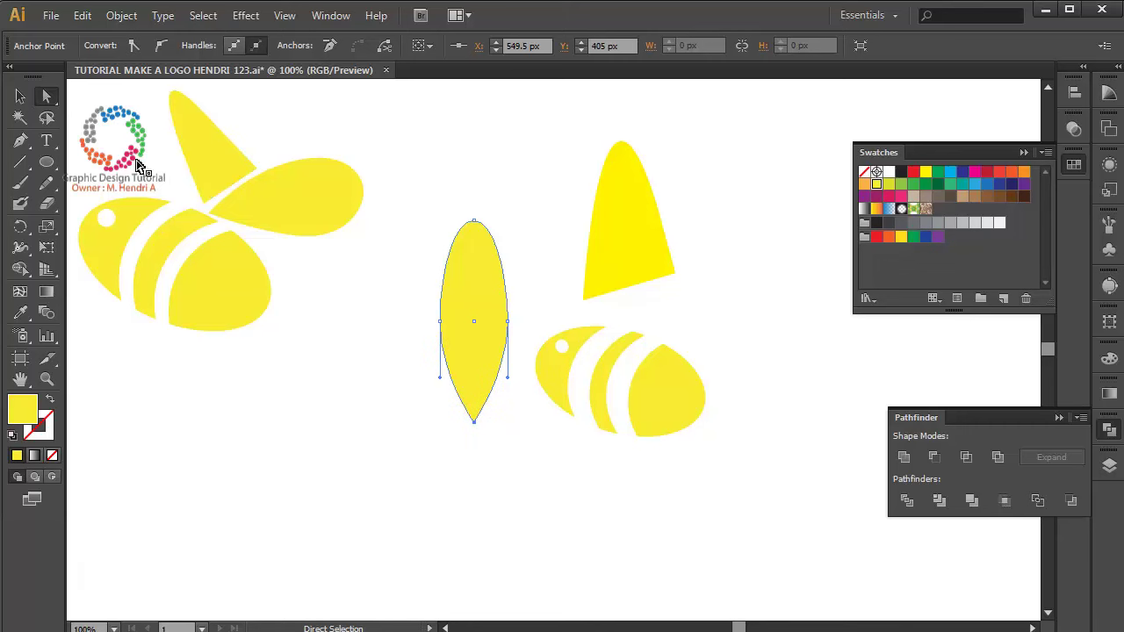
click(474, 220)
click(21, 96)
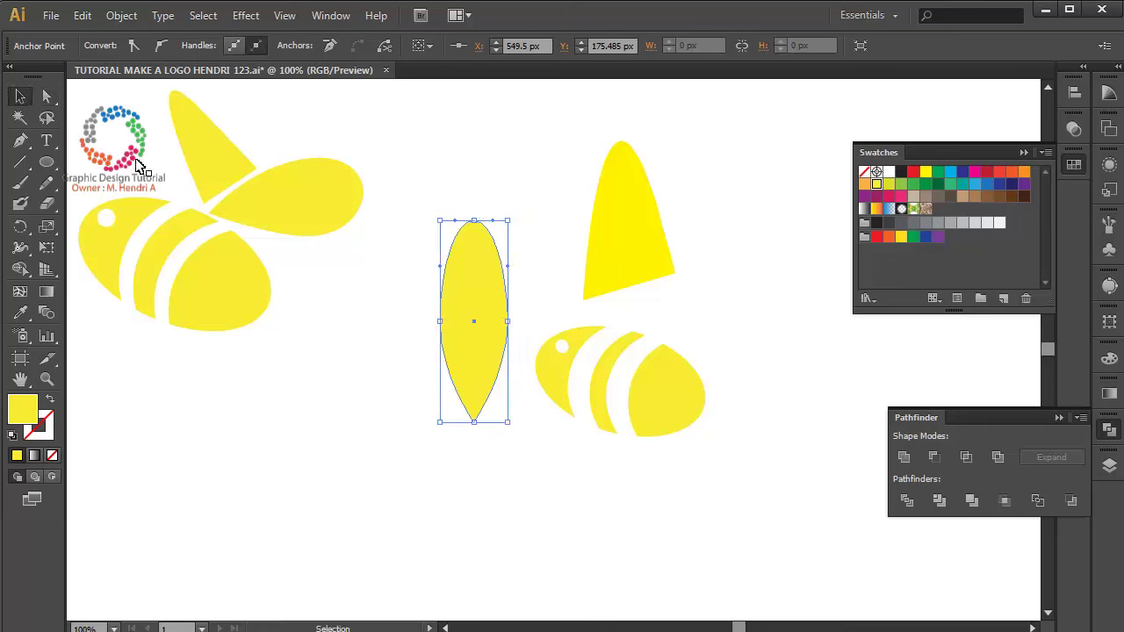
Widen the pointed oval and rotate it into a flatter diagonal wing on the bee's body
mouse_move(508, 321)
mouse_down()
mouse_move(714, 269)
mouse_move(735, 248)
mouse_up()
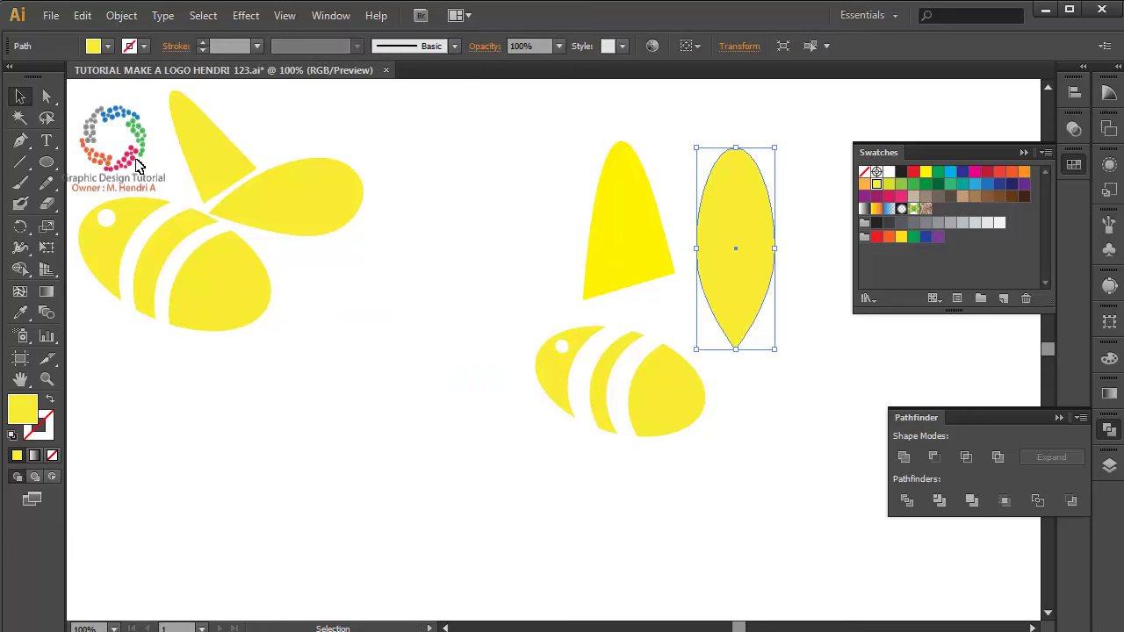
mouse_move(778, 144)
mouse_down()
mouse_move(817, 230)
mouse_move(769, 229)
mouse_up()
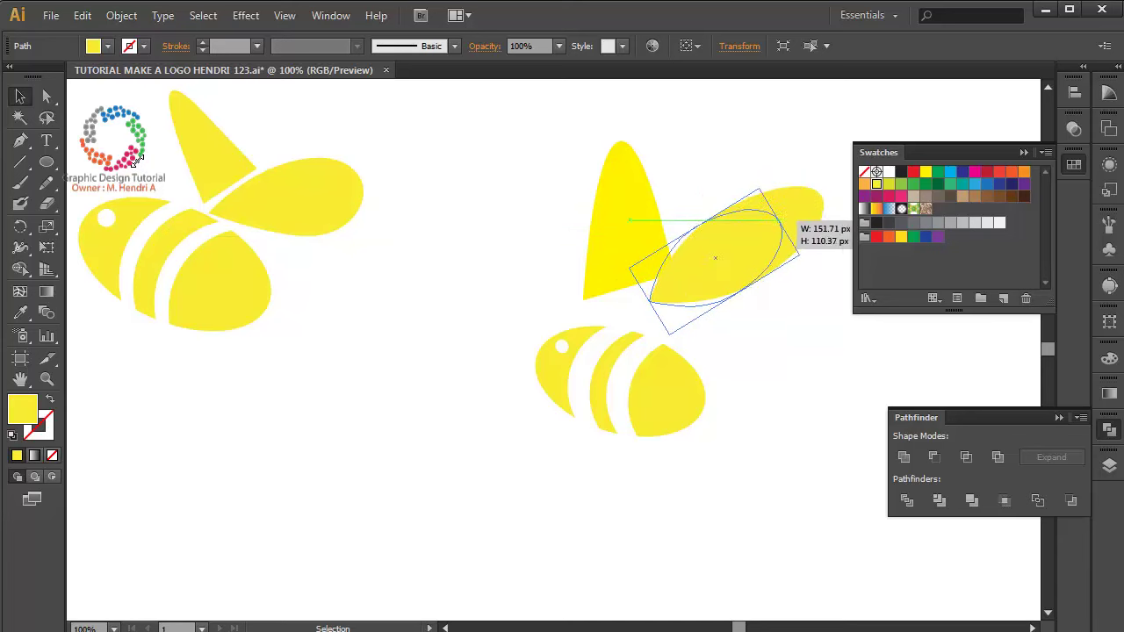
drag(710, 259, 704, 288)
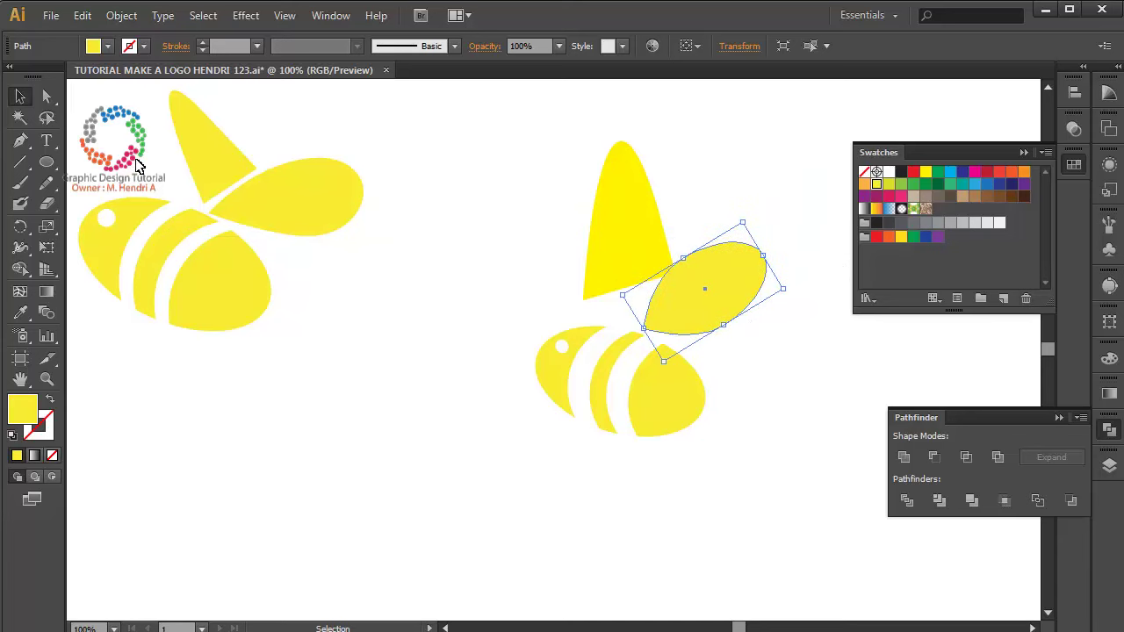
drag(788, 292, 801, 318)
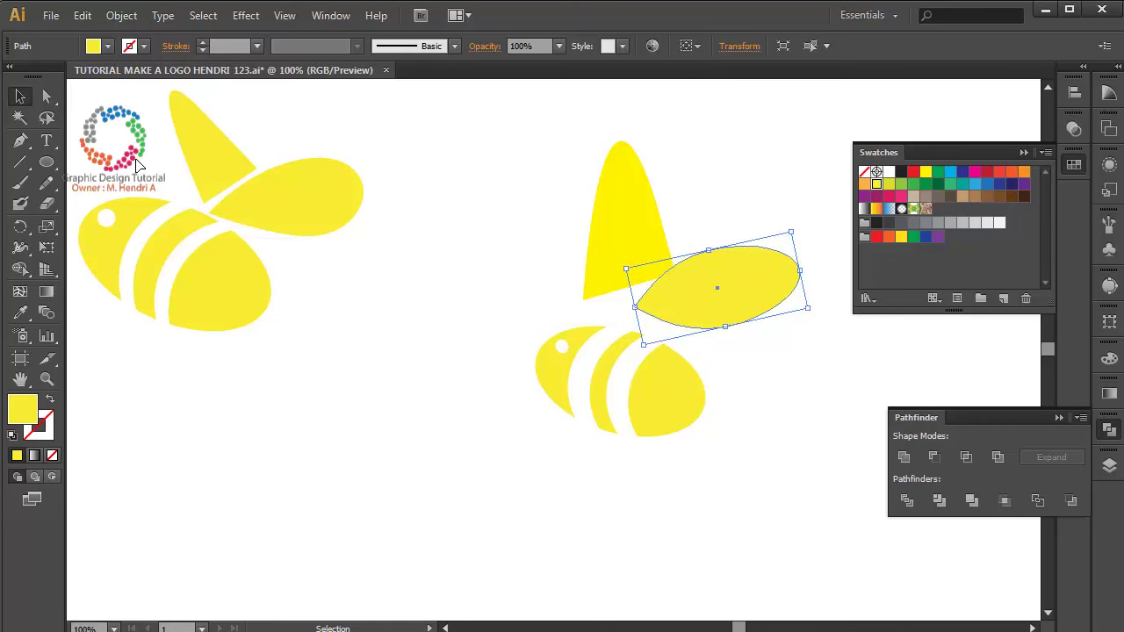
Tilt the tall triangular wing counter-clockwise and move it up and left
click(625, 219)
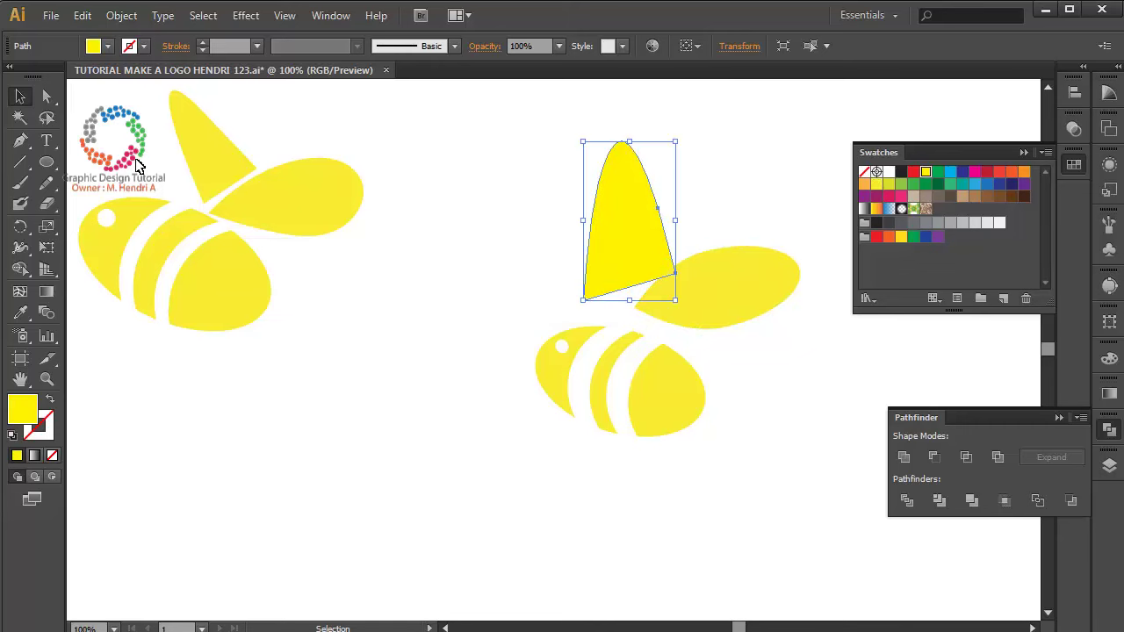
drag(683, 134, 649, 120)
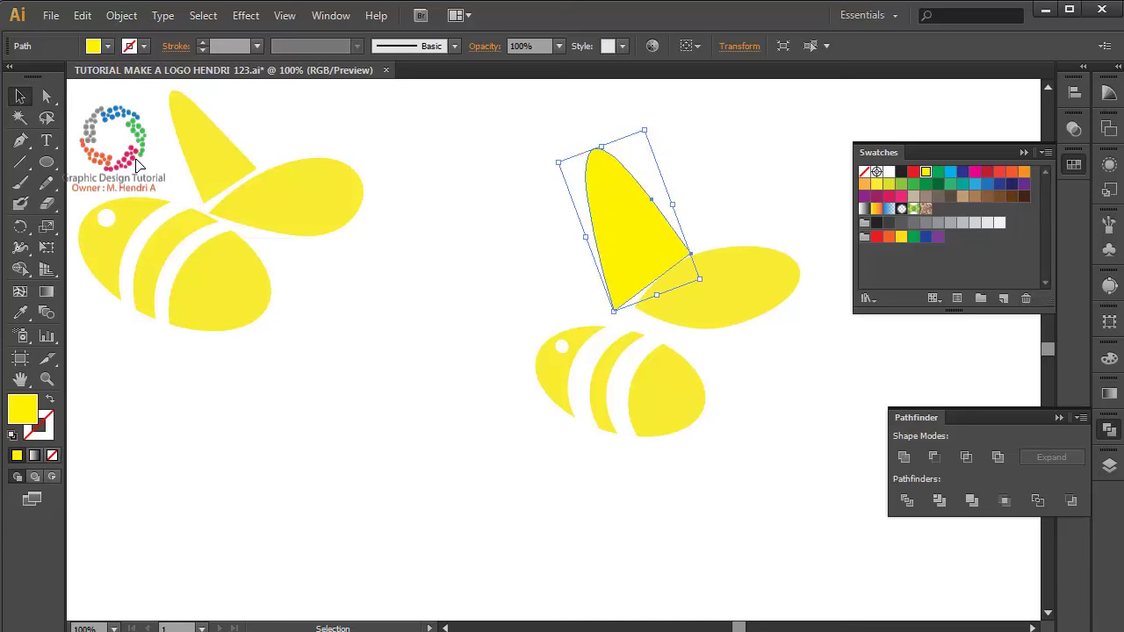
drag(658, 253, 657, 212)
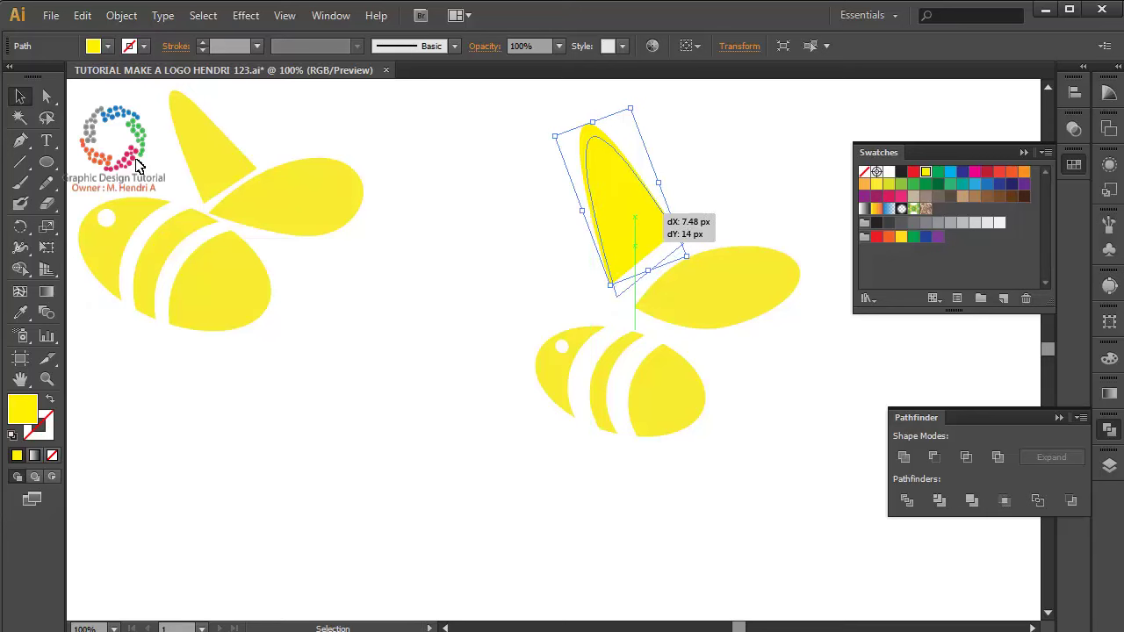
click(711, 281)
Nudge the oval wing slightly up and left, and undo the tall wing's recent tilt
drag(711, 280, 705, 281)
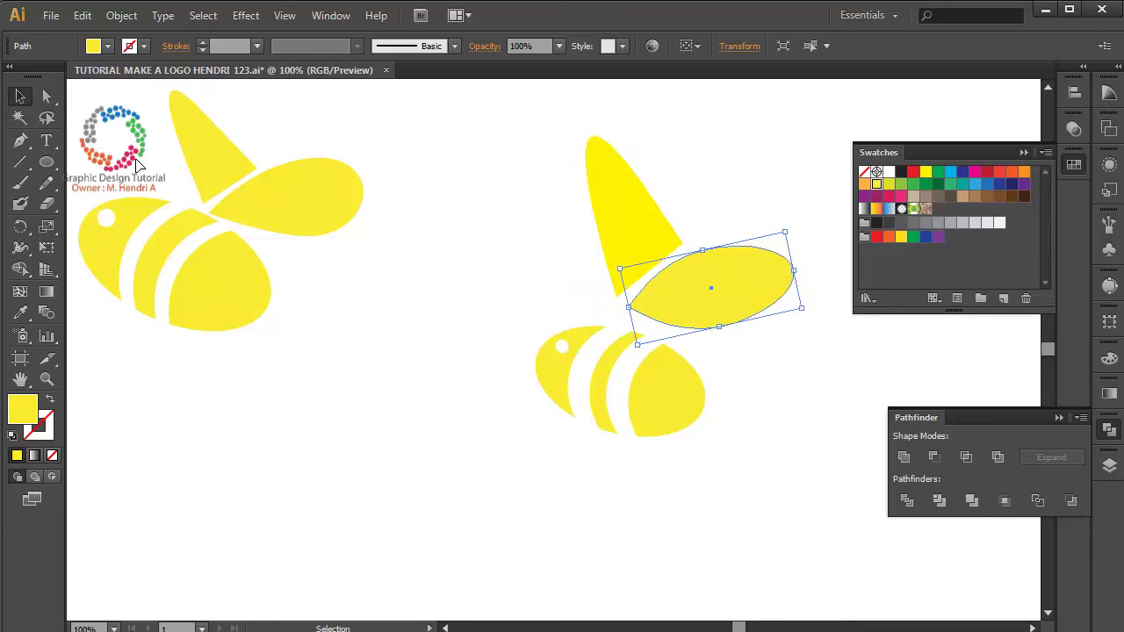
key(Up)
key(Up)
key(Left)
key(Left)
key(Up)
key(Up)
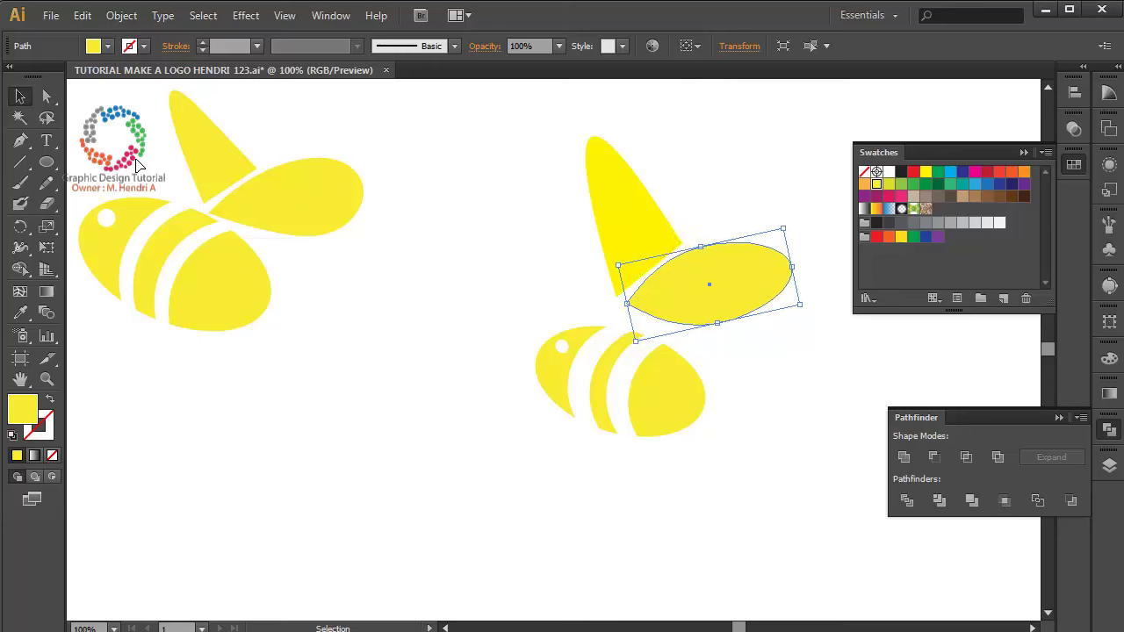
key(Left)
key(Left)
key(Left)
key(Down)
key(Down)
key(Down)
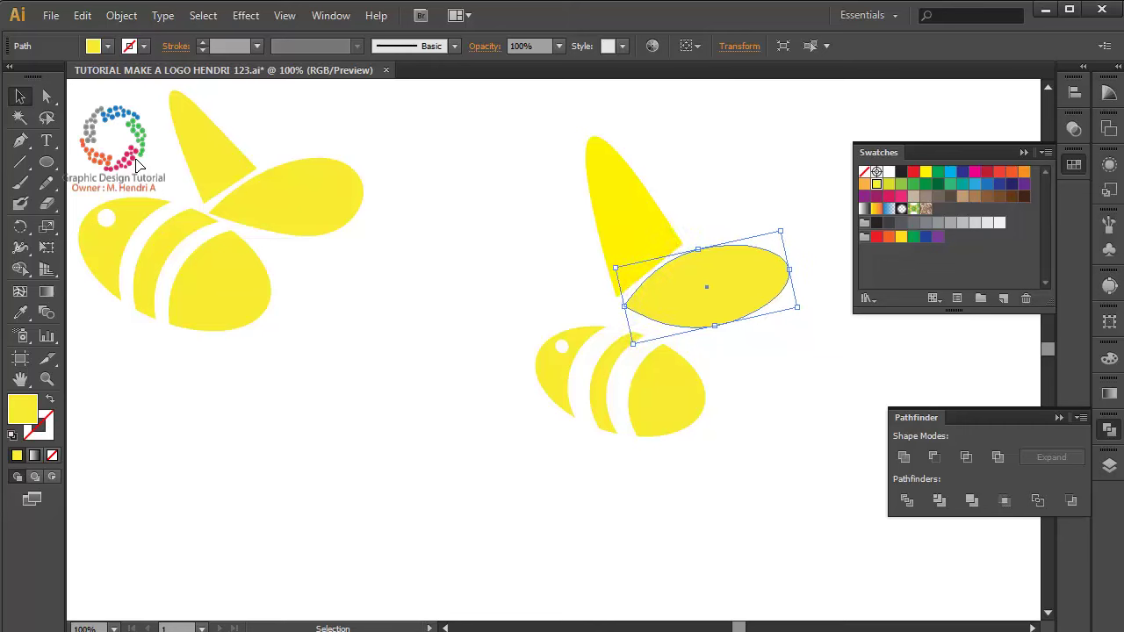
key(Down)
key(Down)
key(ctrl+shift+a)
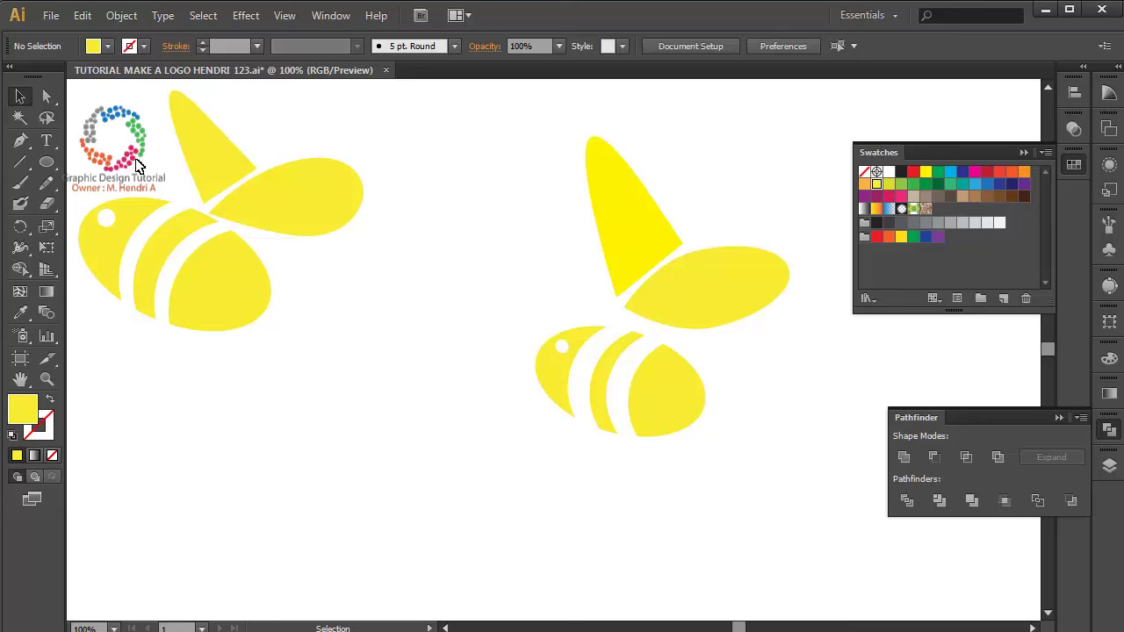
key(ctrl+z)
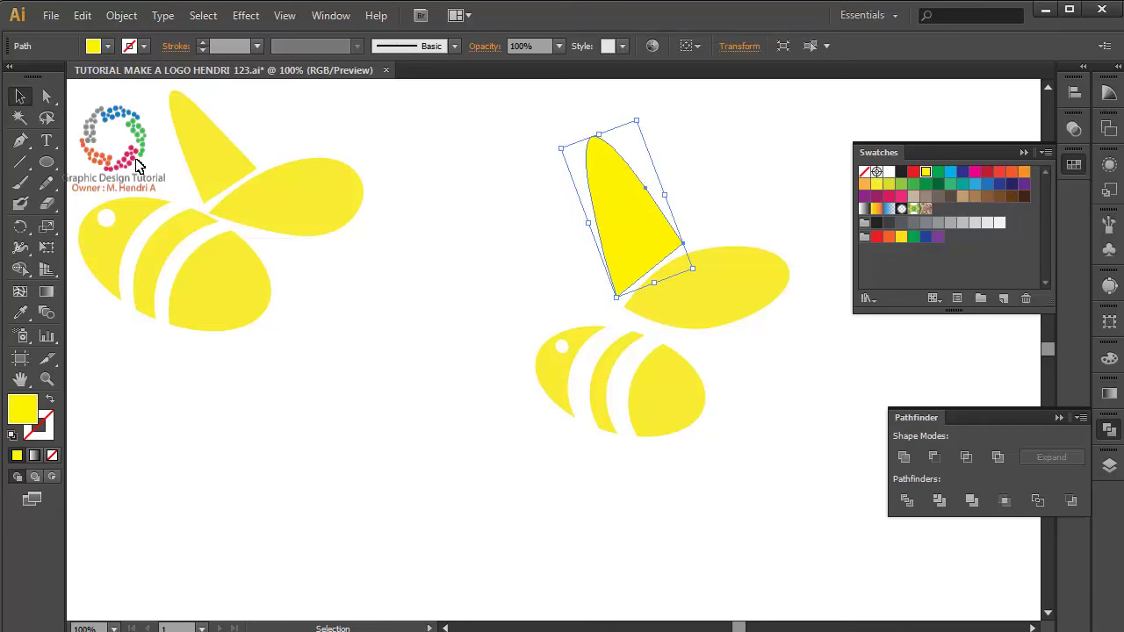
key(ctrl+z)
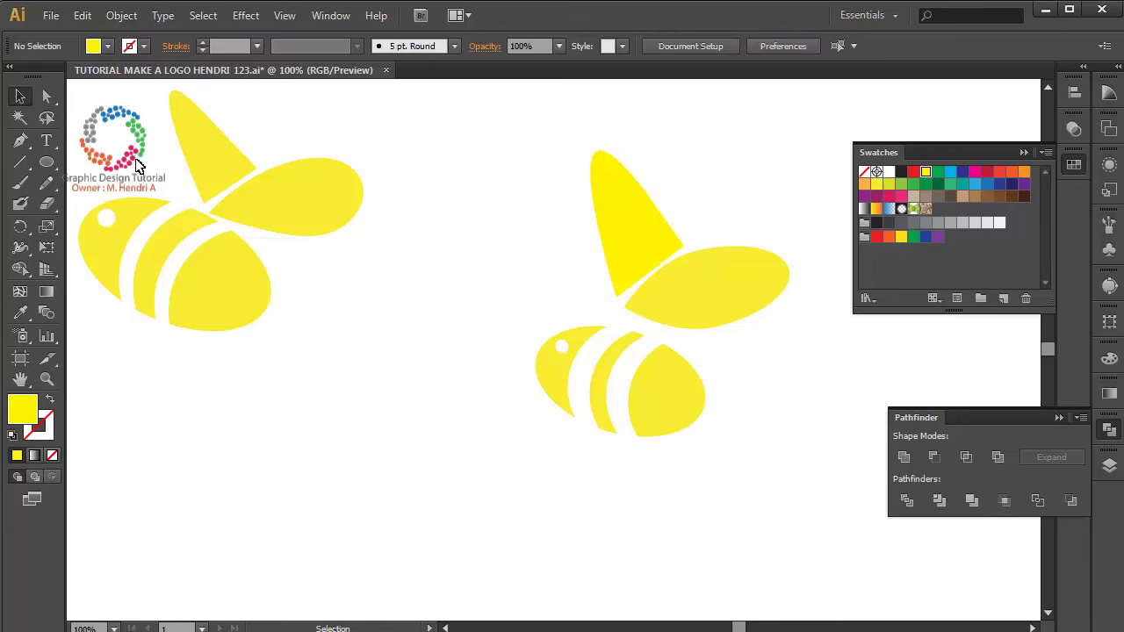
key(ctrl+z)
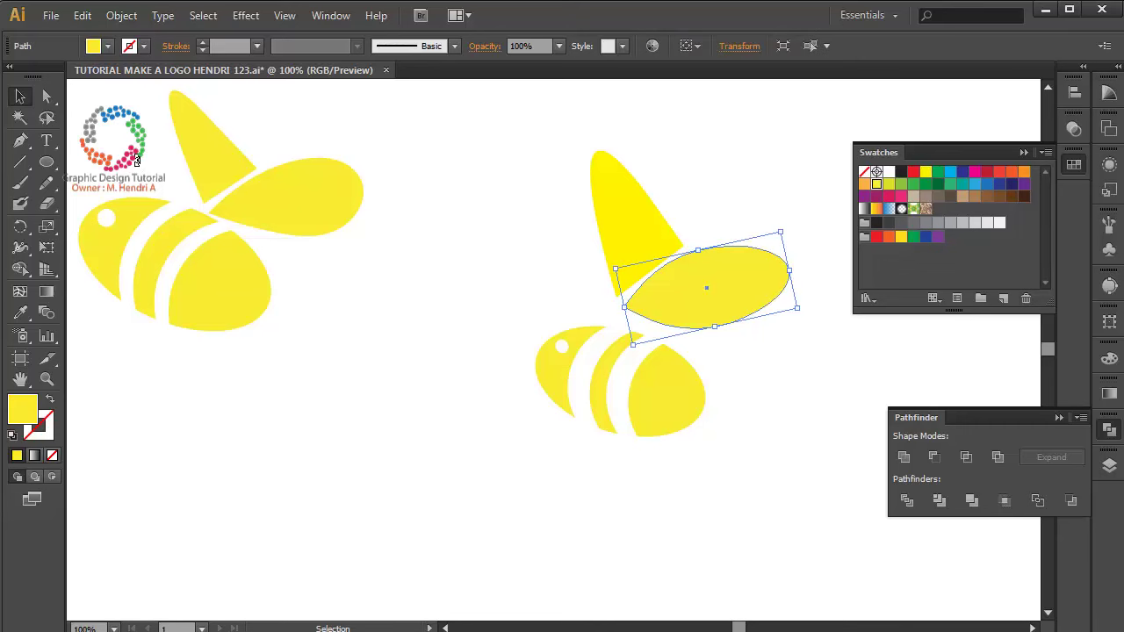
key(ctrl+z)
key(ctrl+shift+z)
Rotate the oval wing slightly counter-clockwise, nudge it back down, and stretch its left end
drag(804, 312, 806, 301)
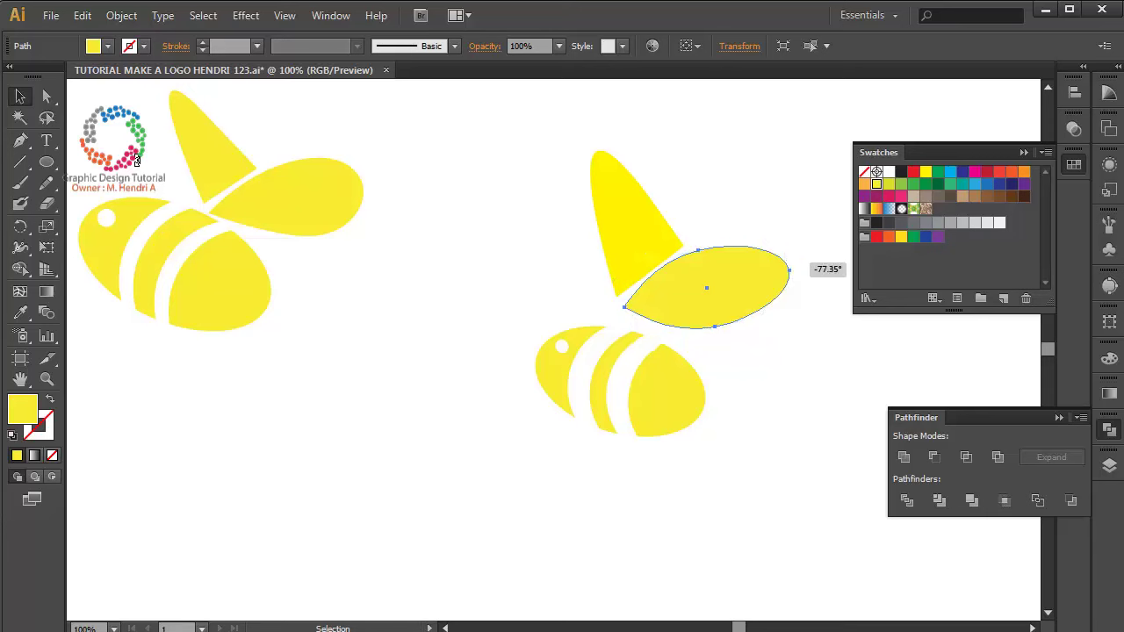
key(Up)
key(Up)
key(Up)
key(Left)
key(Left)
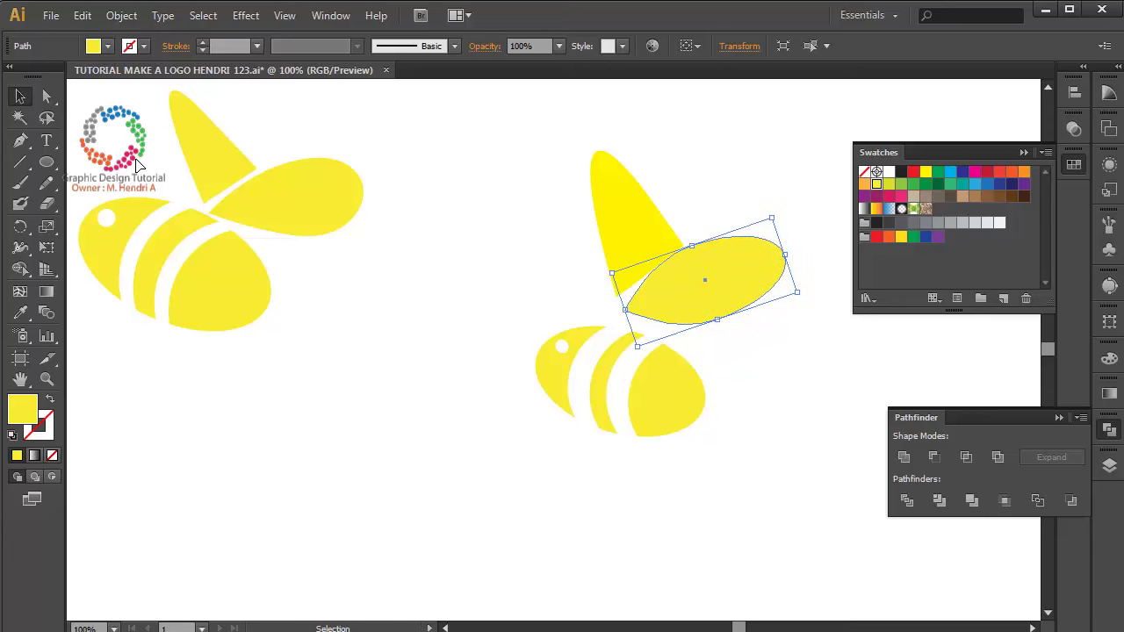
key(Down)
key(Down)
key(Down)
key(Down)
key(Left)
key(Left)
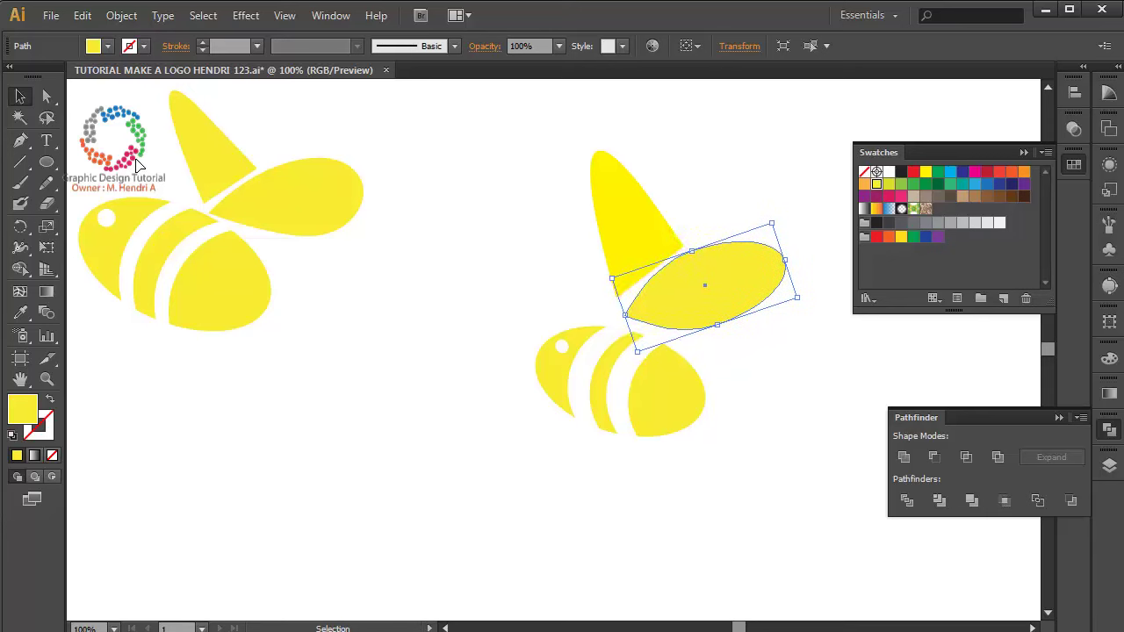
key(Down)
key(Down)
key(Down)
click(136, 164)
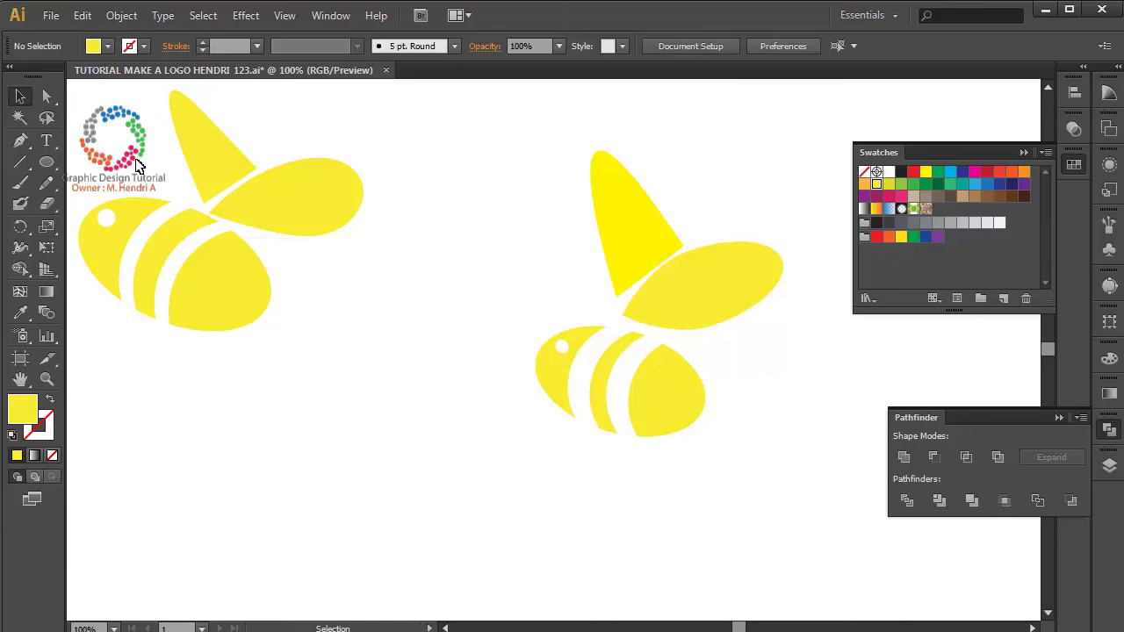
key(ctrl+z)
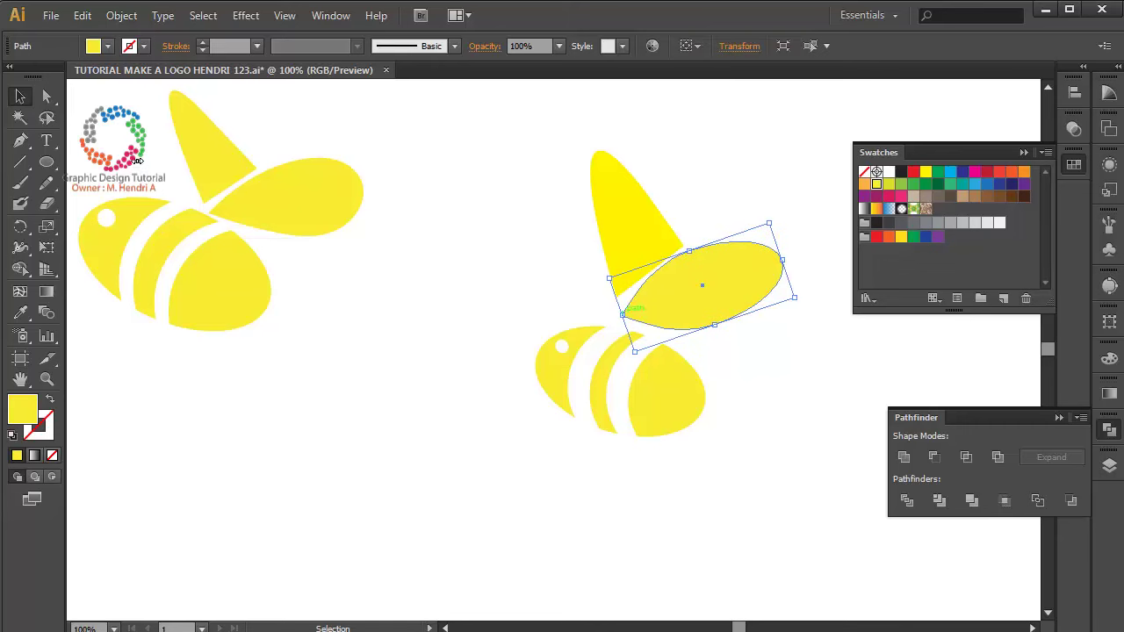
drag(623, 313, 620, 316)
click(136, 164)
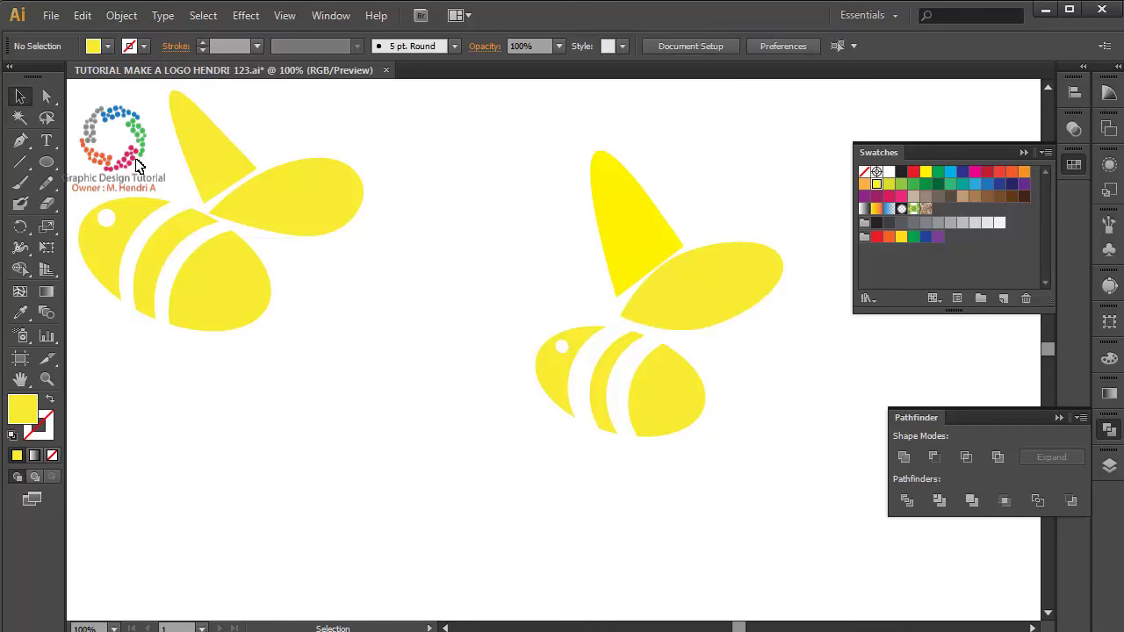
Enlarge the oval wing to about 184 × 97 px beside the tall wing's base
click(702, 281)
mouse_move(690, 257)
mouse_down()
mouse_move(701, 258)
mouse_move(701, 284)
mouse_up()
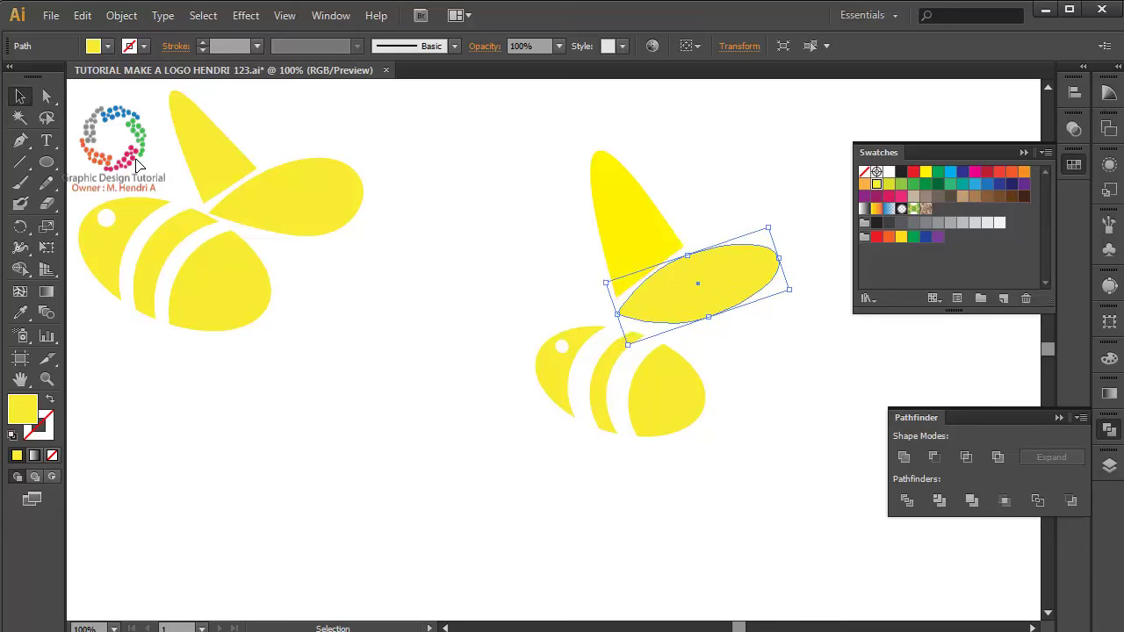
drag(781, 258, 757, 263)
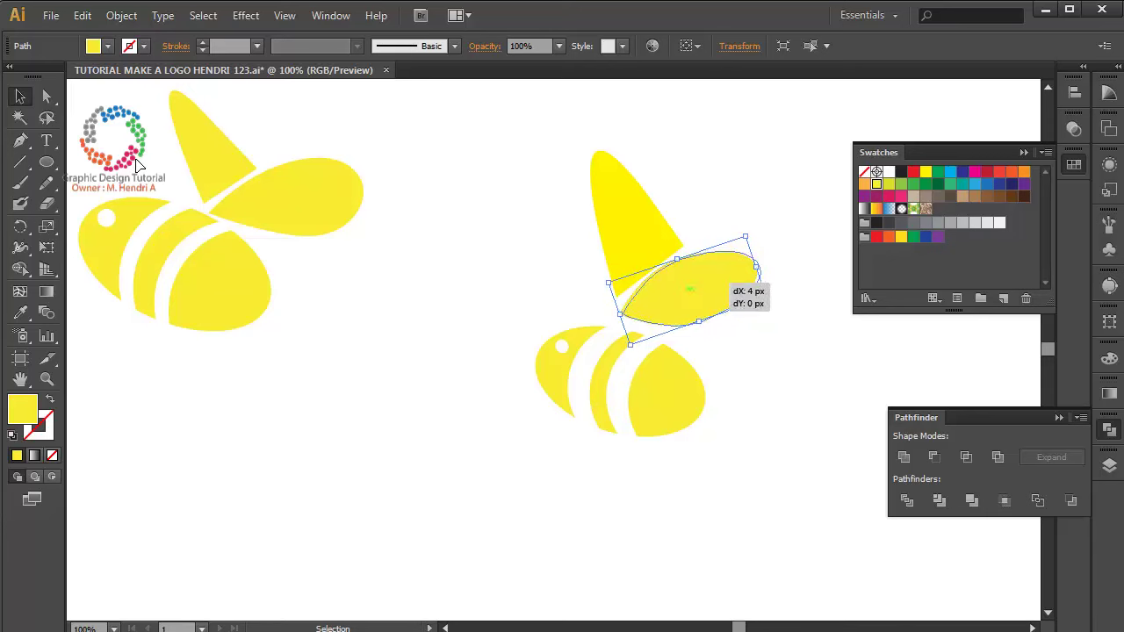
drag(757, 265, 768, 259)
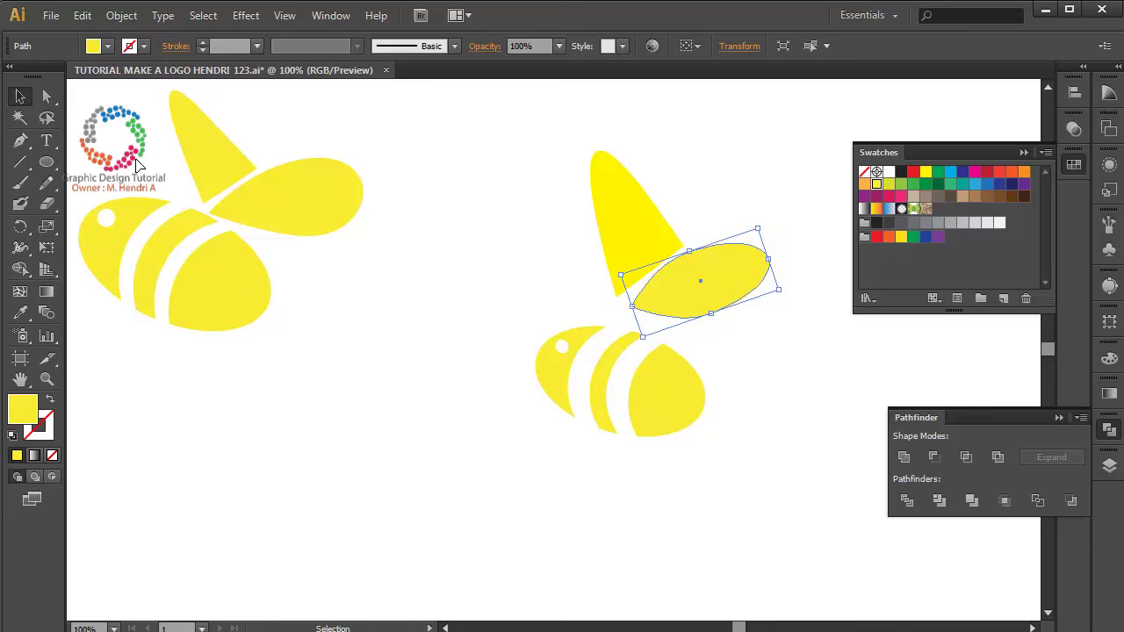
drag(729, 272, 729, 278)
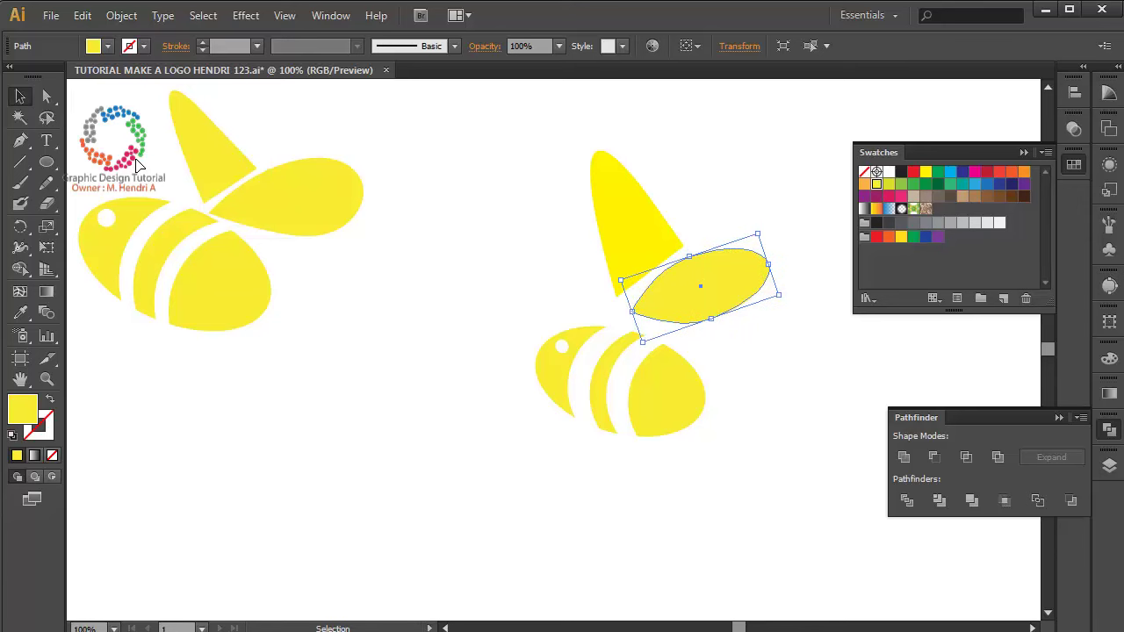
drag(769, 264, 793, 255)
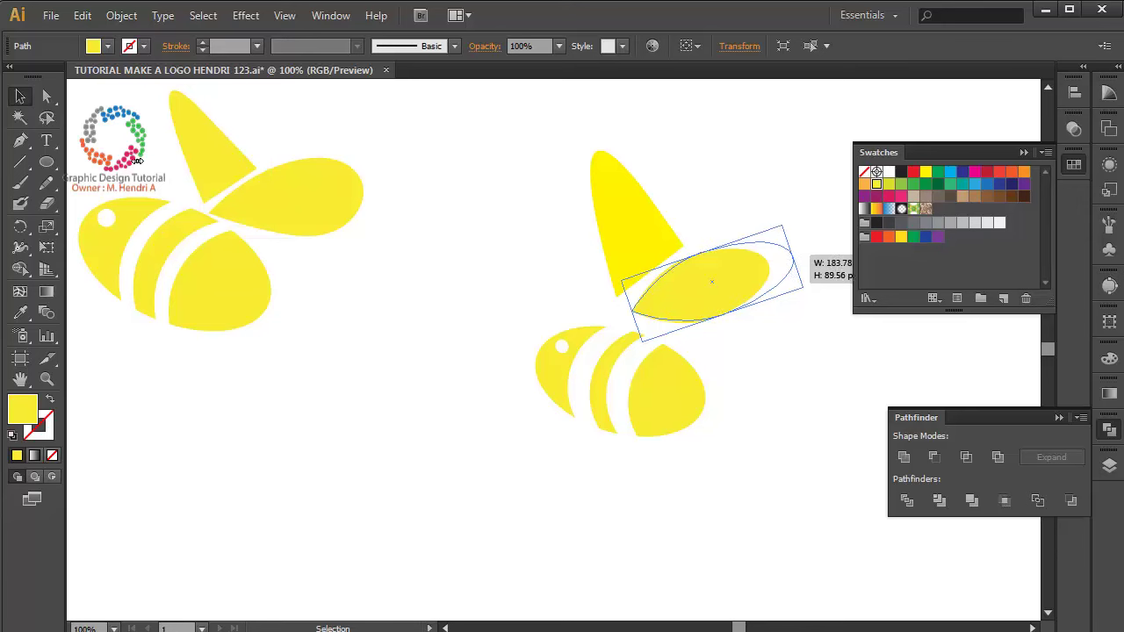
drag(722, 314, 724, 323)
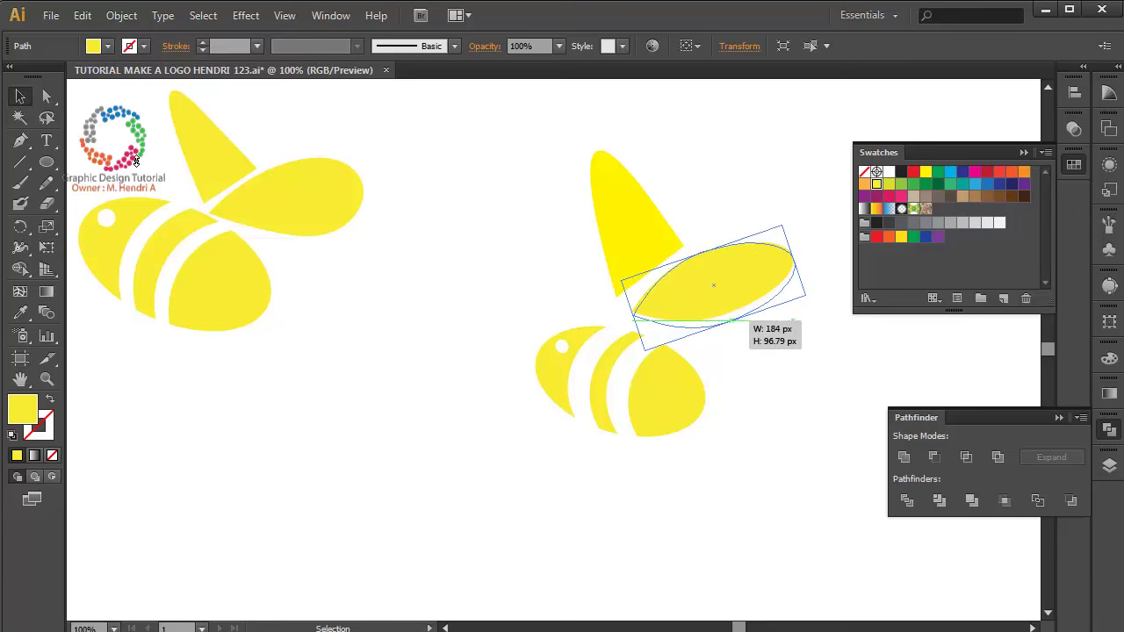
click(834, 368)
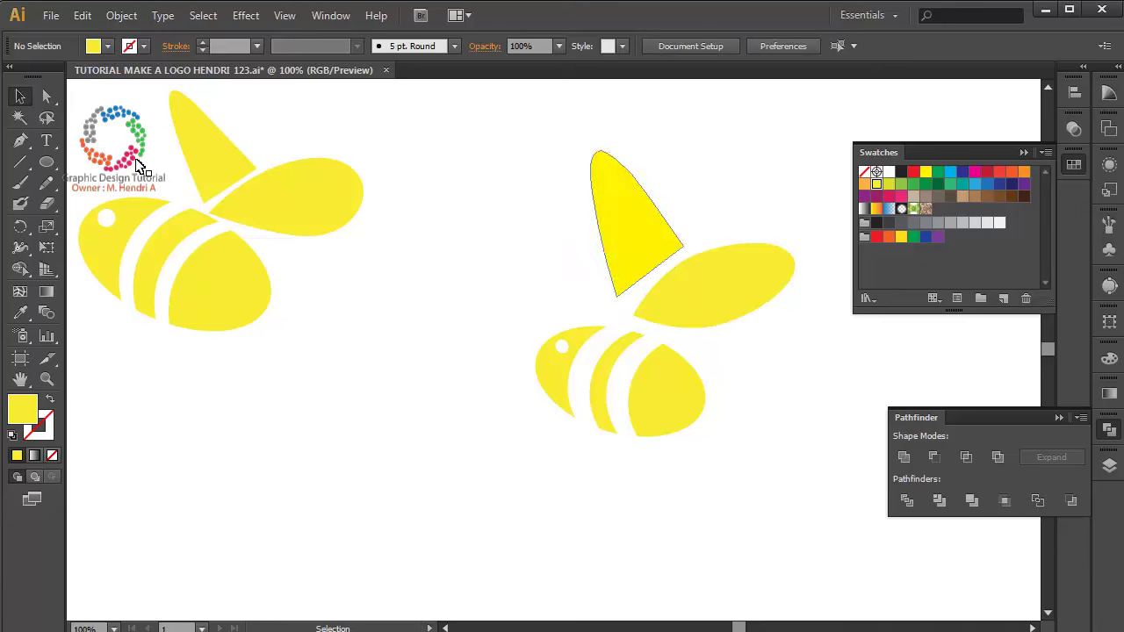
click(632, 211)
Shift the upper wing down-right, rotate it slightly counter-clockwise, and lower it toward the body
key(Down)
key(Down)
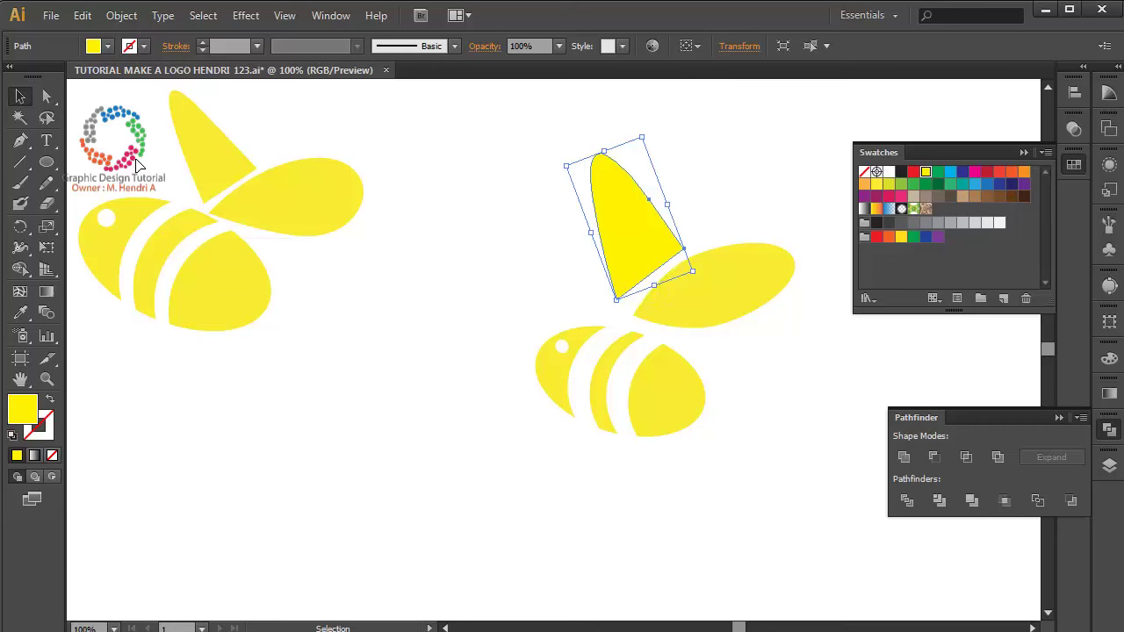
key(Down)
key(Right)
key(Right)
key(Right)
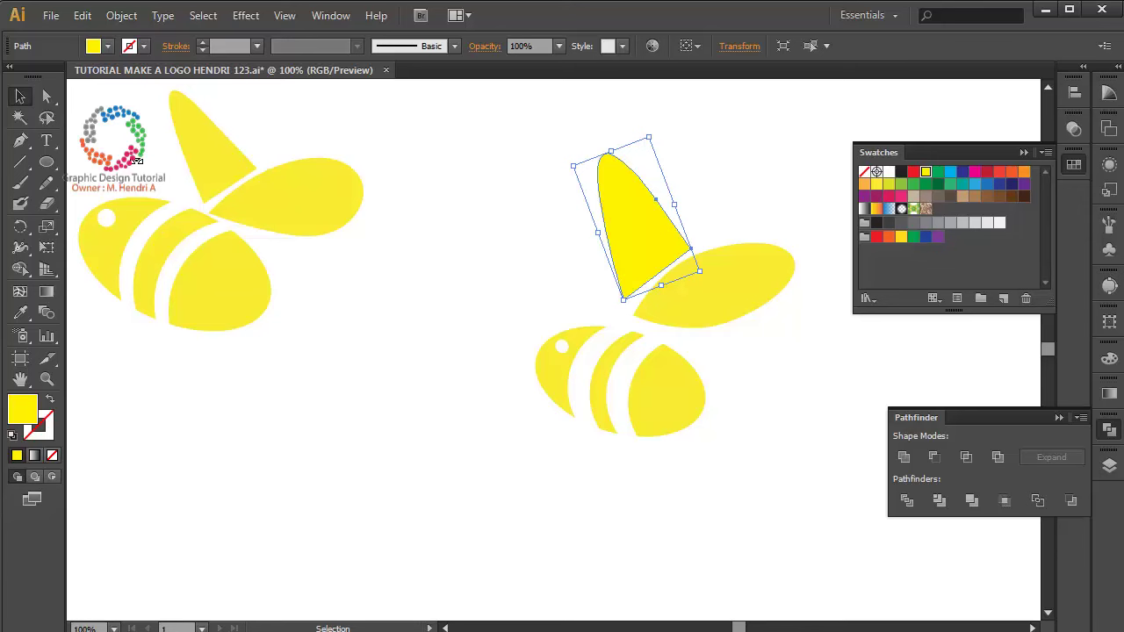
drag(703, 275, 709, 268)
drag(645, 215, 642, 230)
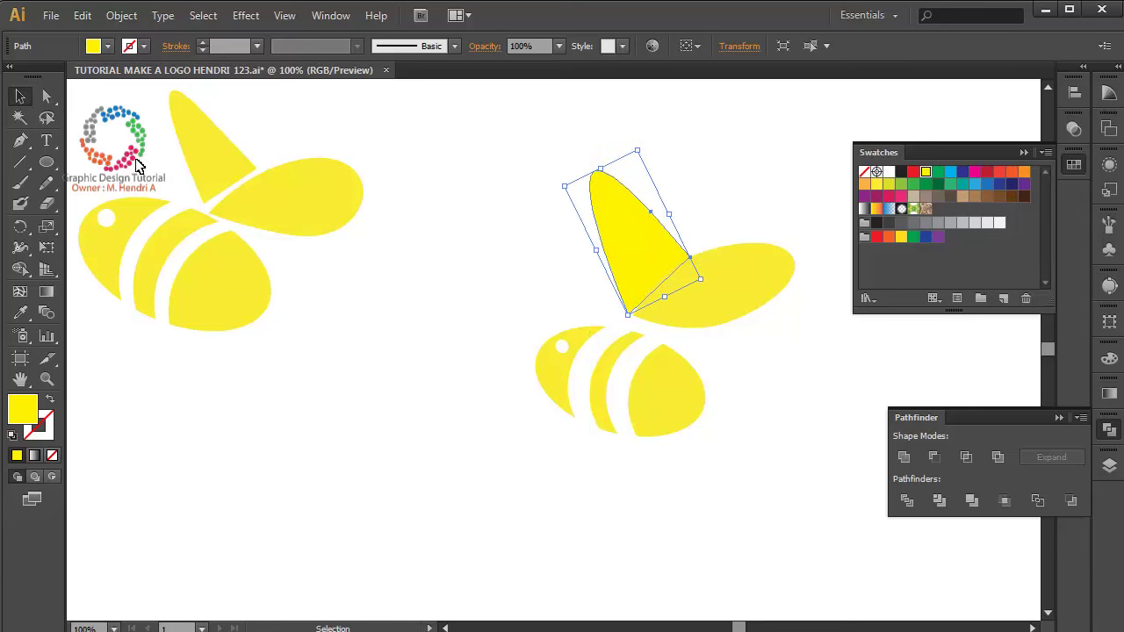
Fine-tune the upper wing with small up and left nudges so its base meets the oval wing
key(Up)
key(Right)
key(Right)
key(Right)
key(Right)
key(Up)
key(Up)
key(Up)
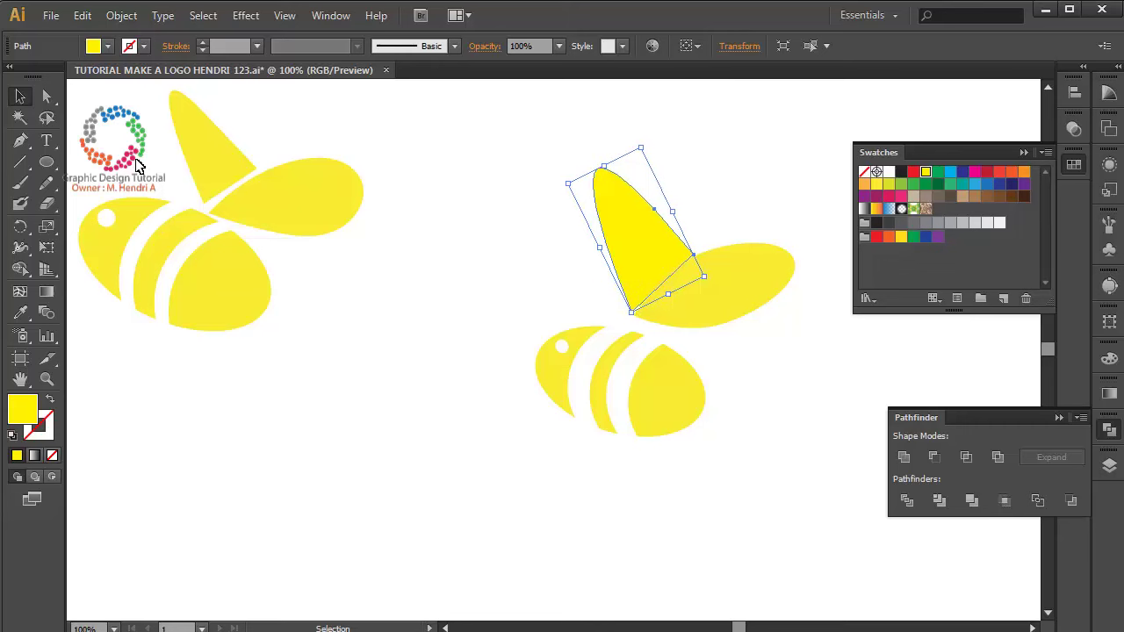
key(Left)
key(Left)
key(Left)
key(Left)
key(Up)
key(Left)
key(Left)
key(Left)
key(Up)
key(Left)
key(Left)
key(Up)
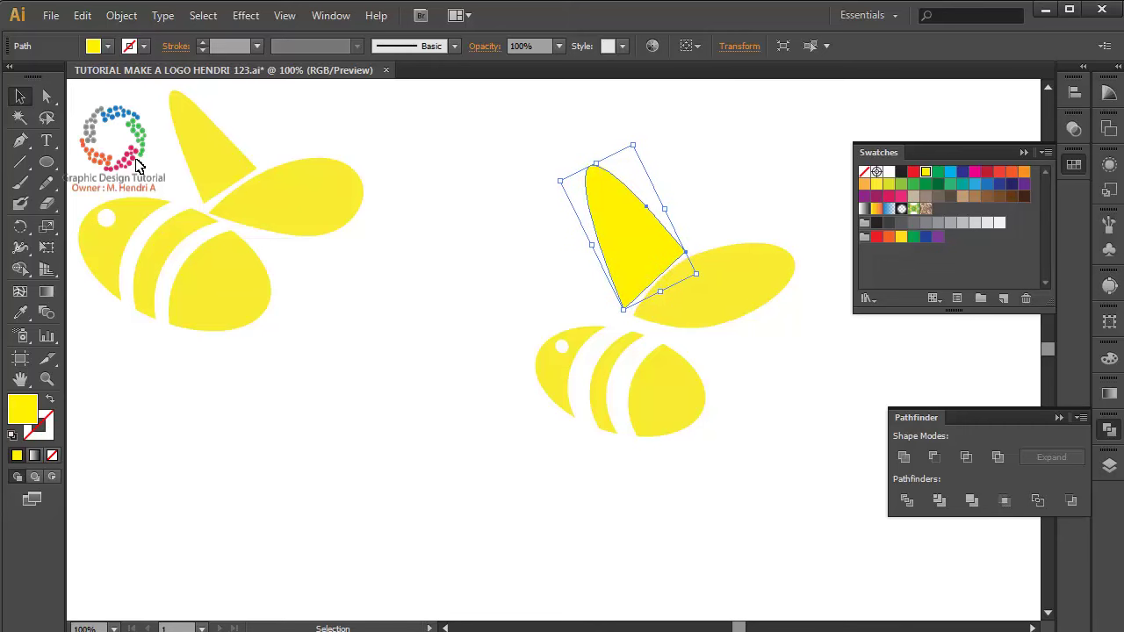
key(ctrl+shift+a)
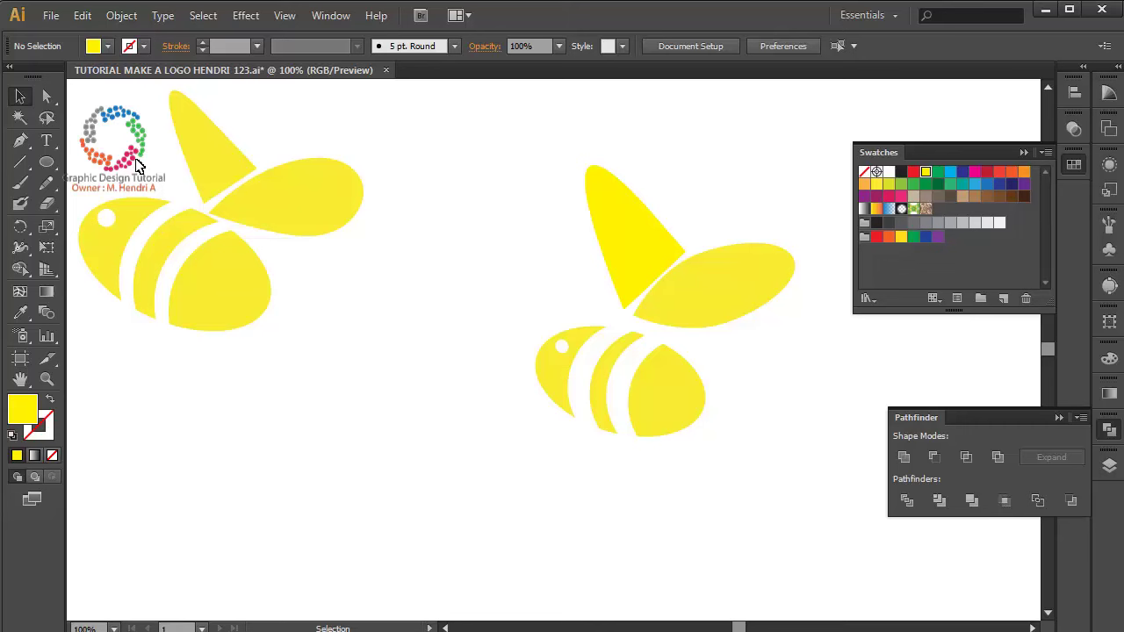
Move the tall wing's bottom anchor slightly down-right to meet the oval wing's left tip
key(a)
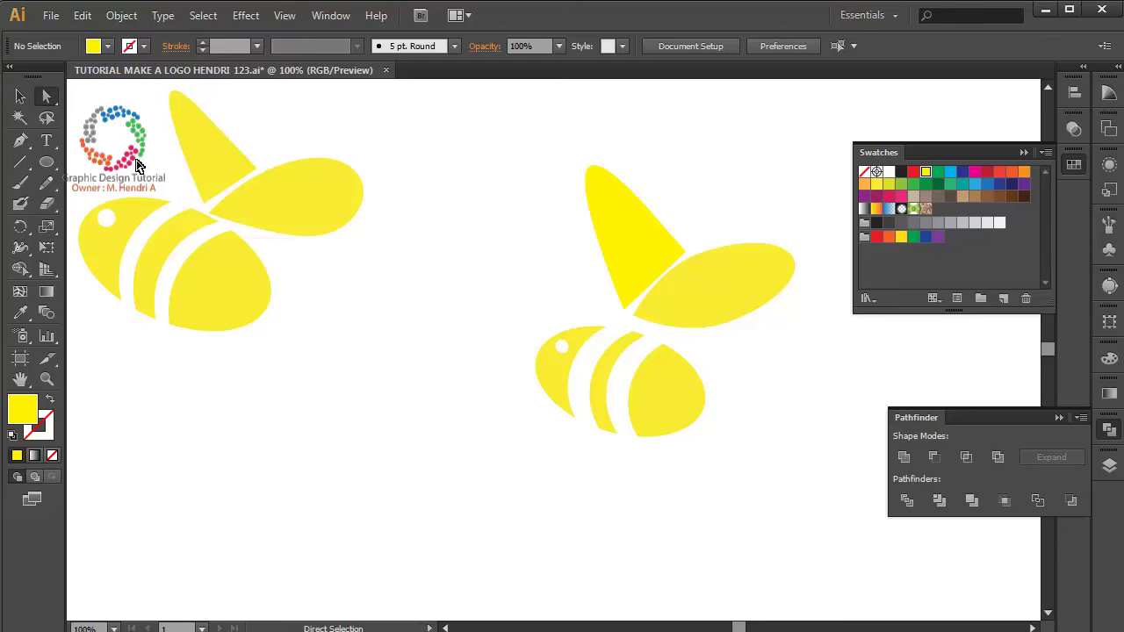
click(624, 307)
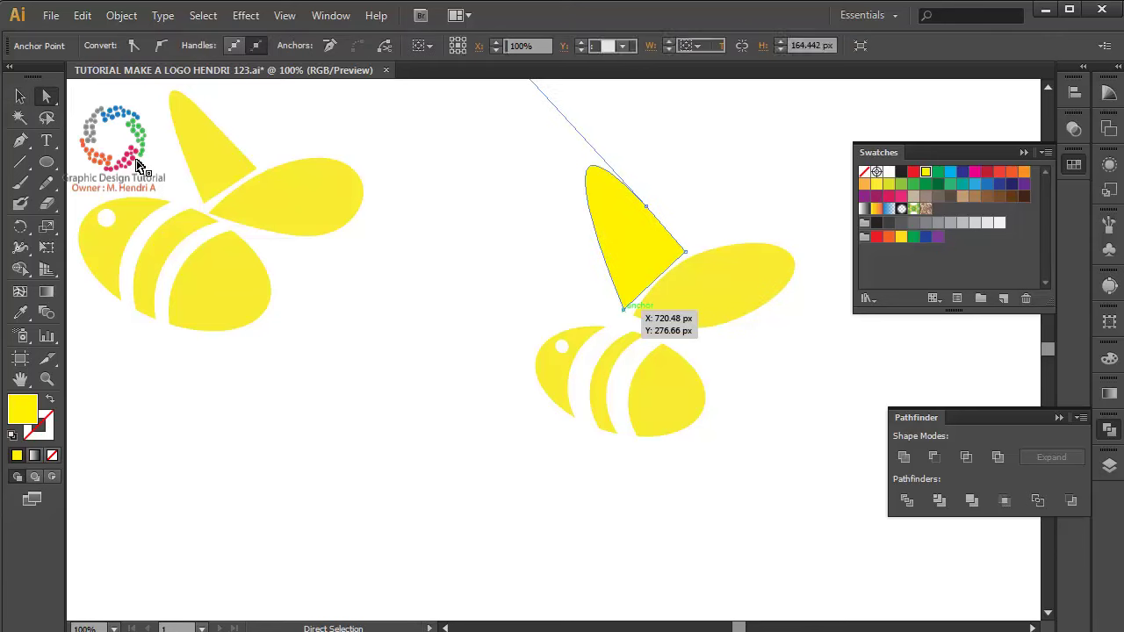
drag(623, 308, 628, 312)
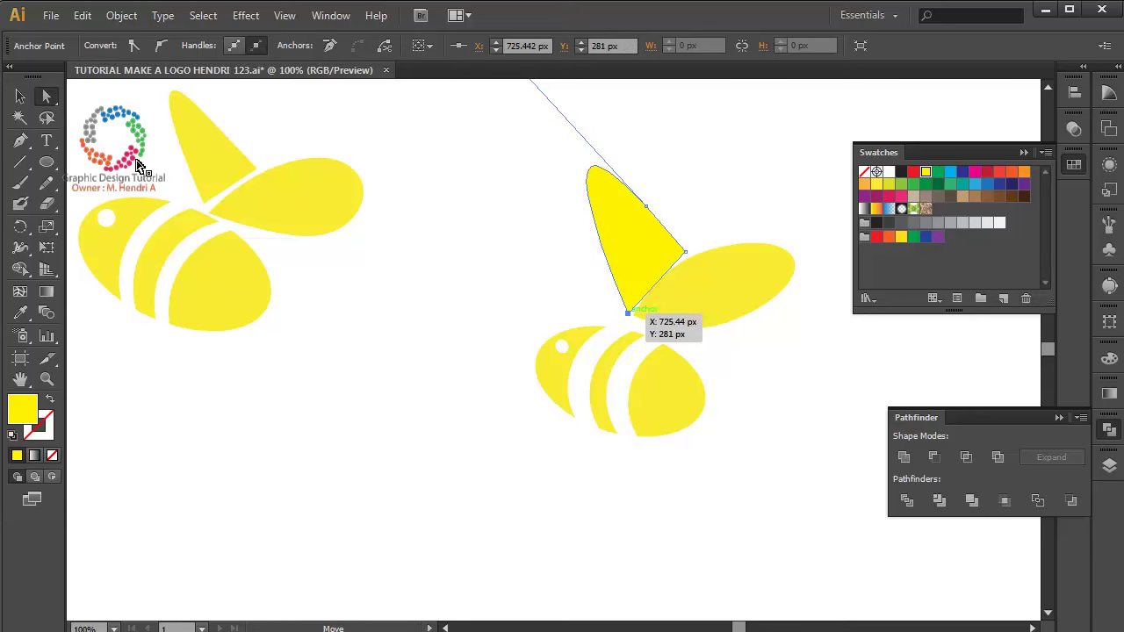
click(716, 272)
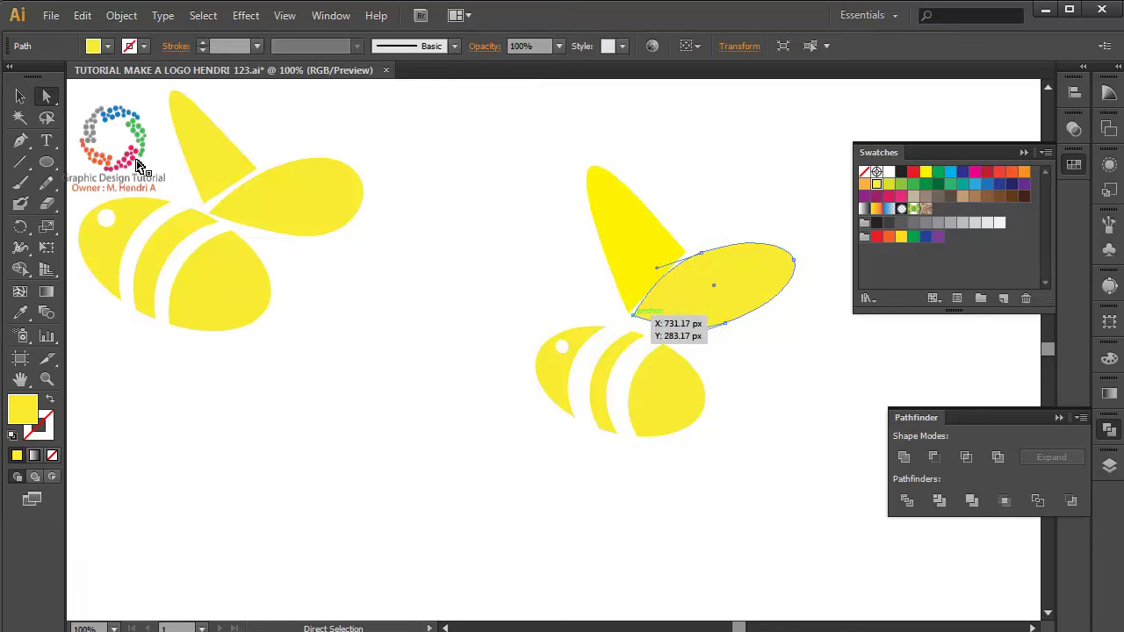
click(633, 314)
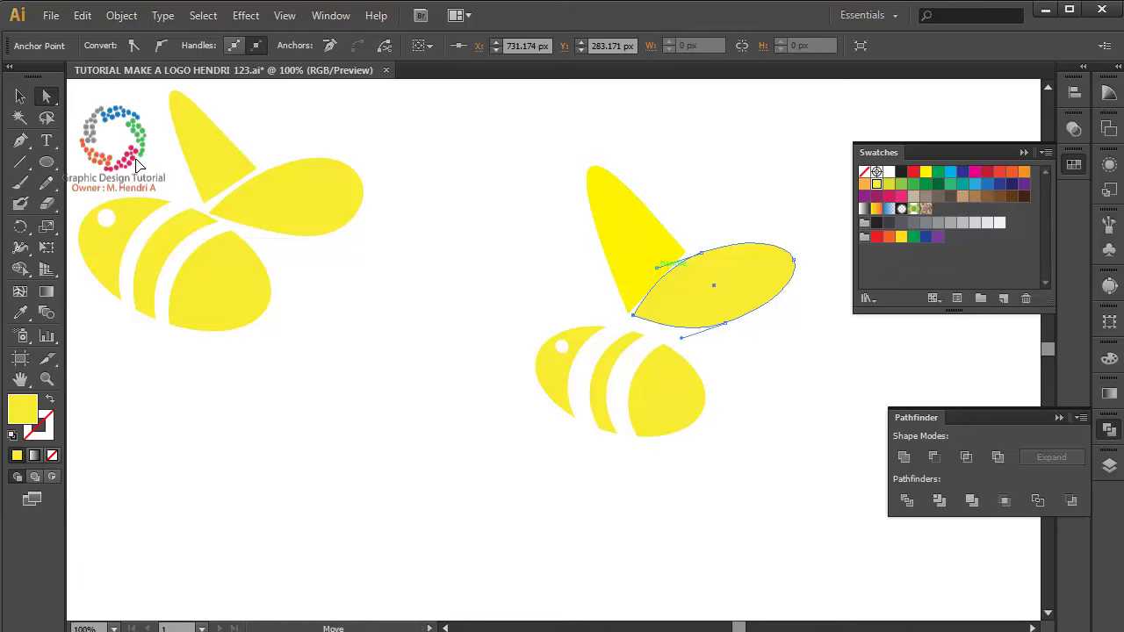
click(747, 245)
click(713, 284)
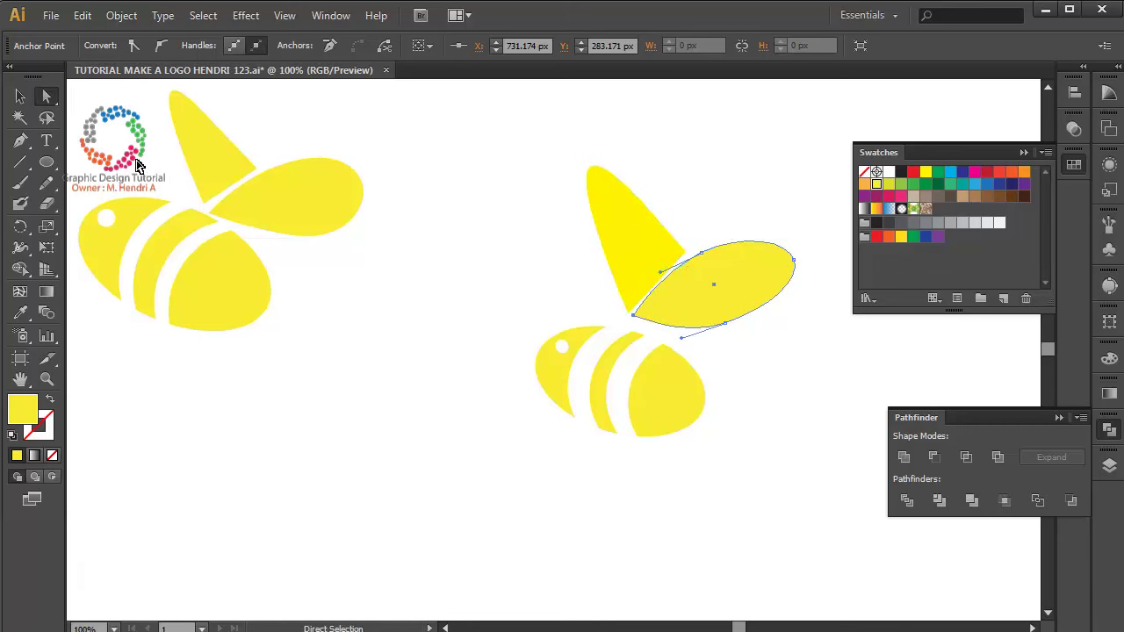
key(ctrl+shift+a)
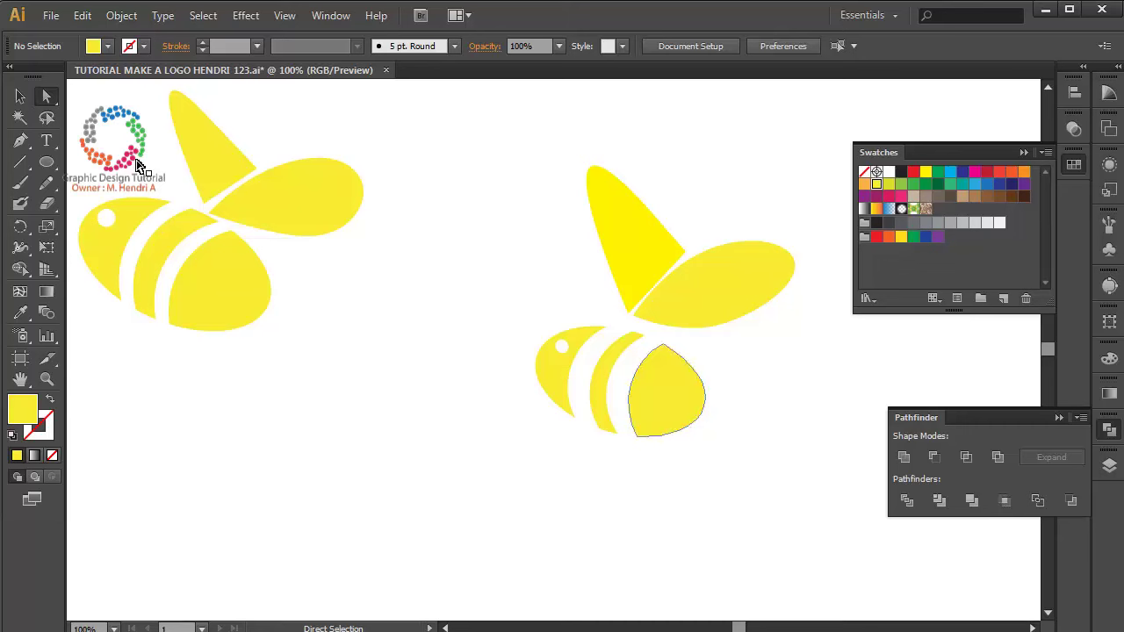
Move the striped body group up-left against the wings and shift the eye onto the head
key(v)
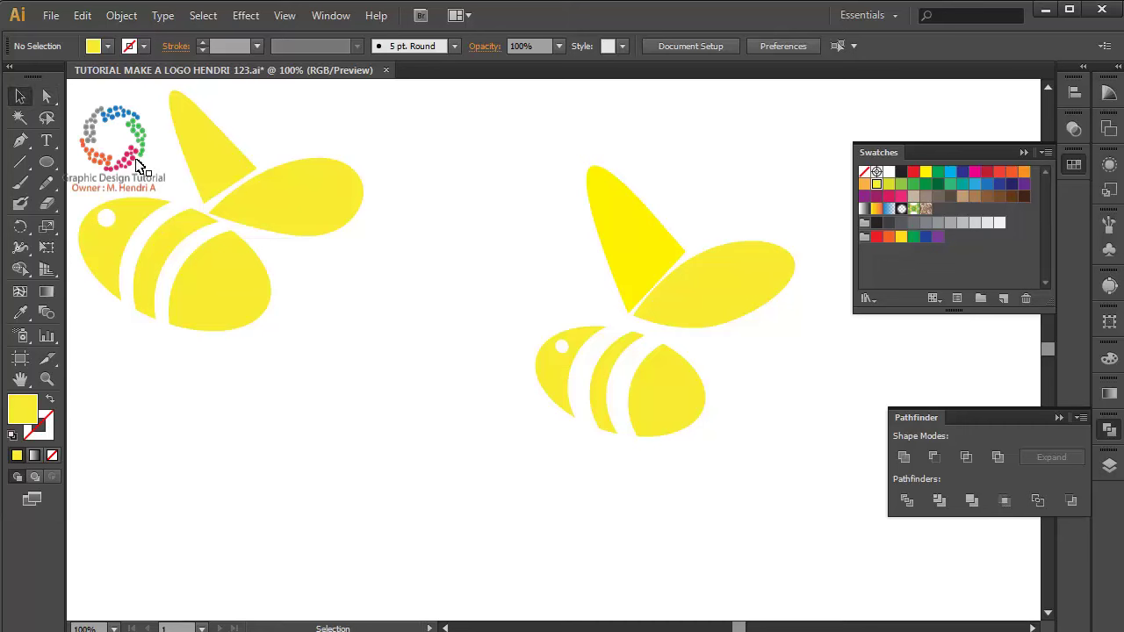
click(679, 409)
drag(679, 410, 664, 393)
key(ctrl+shift+a)
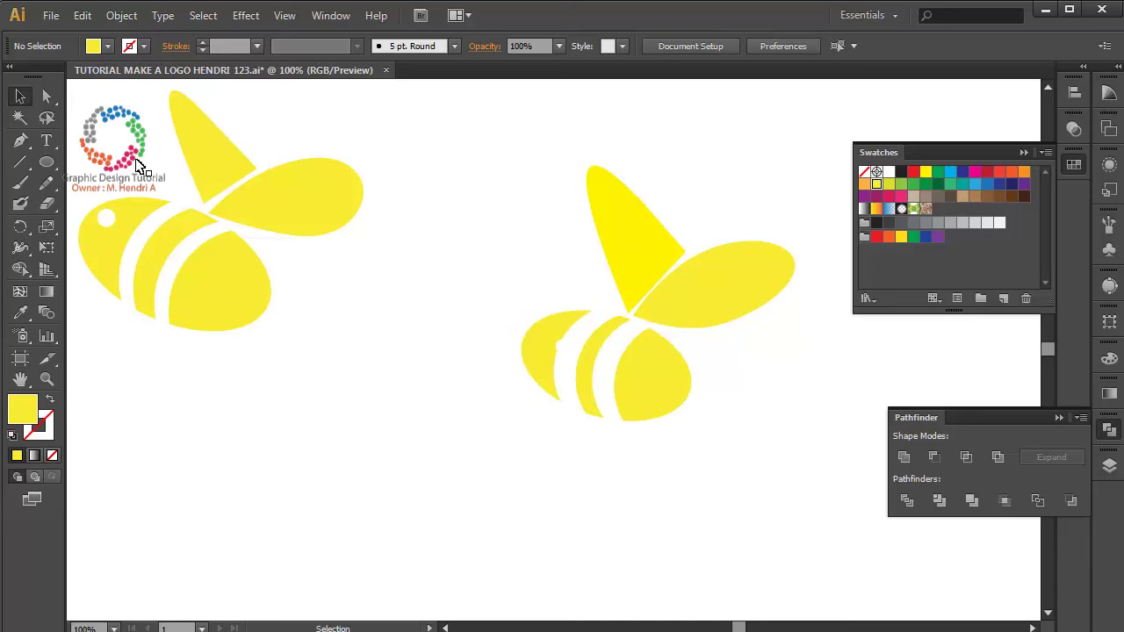
click(562, 347)
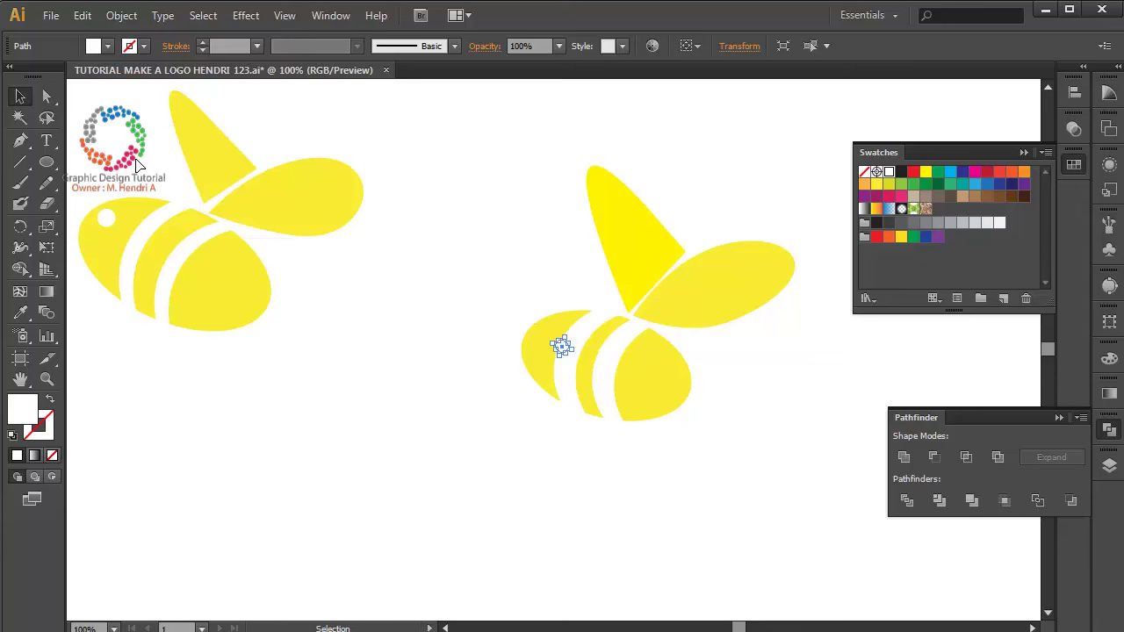
drag(562, 346, 552, 330)
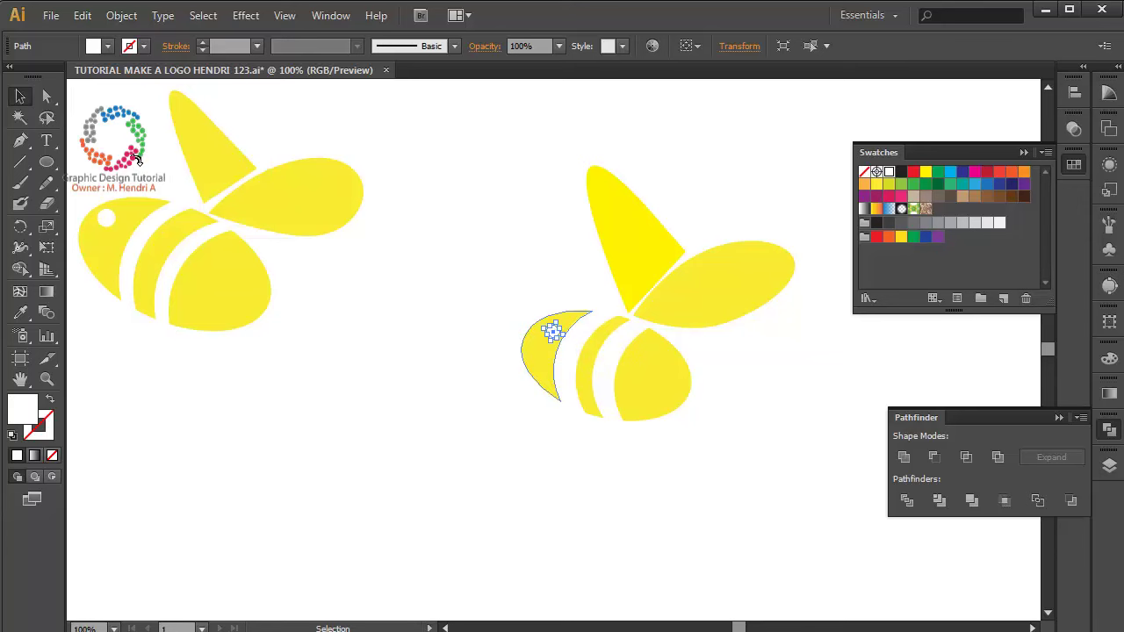
Ungroup the body and subtract the eye from the head crescent with Minus Front
click(622, 360)
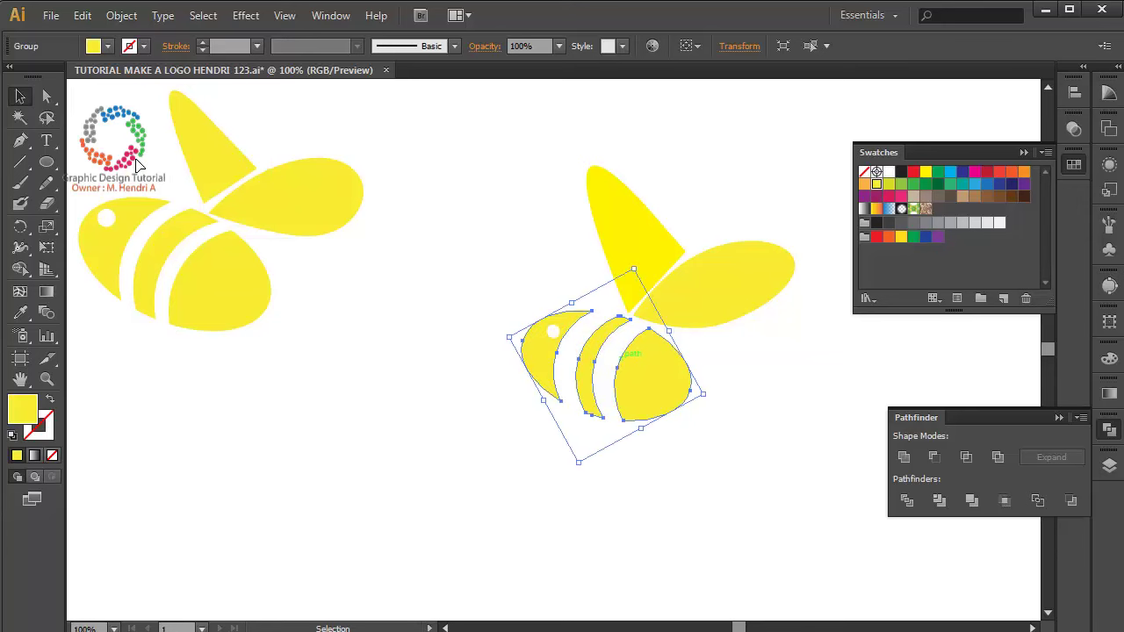
right_click(622, 360)
click(673, 462)
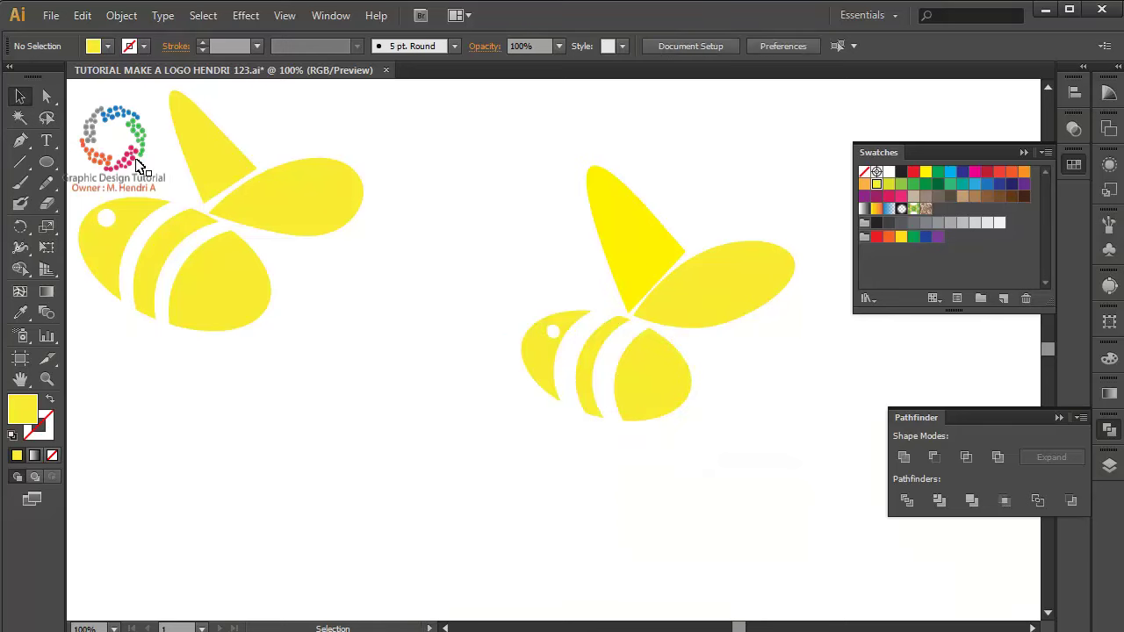
shift+click(551, 330)
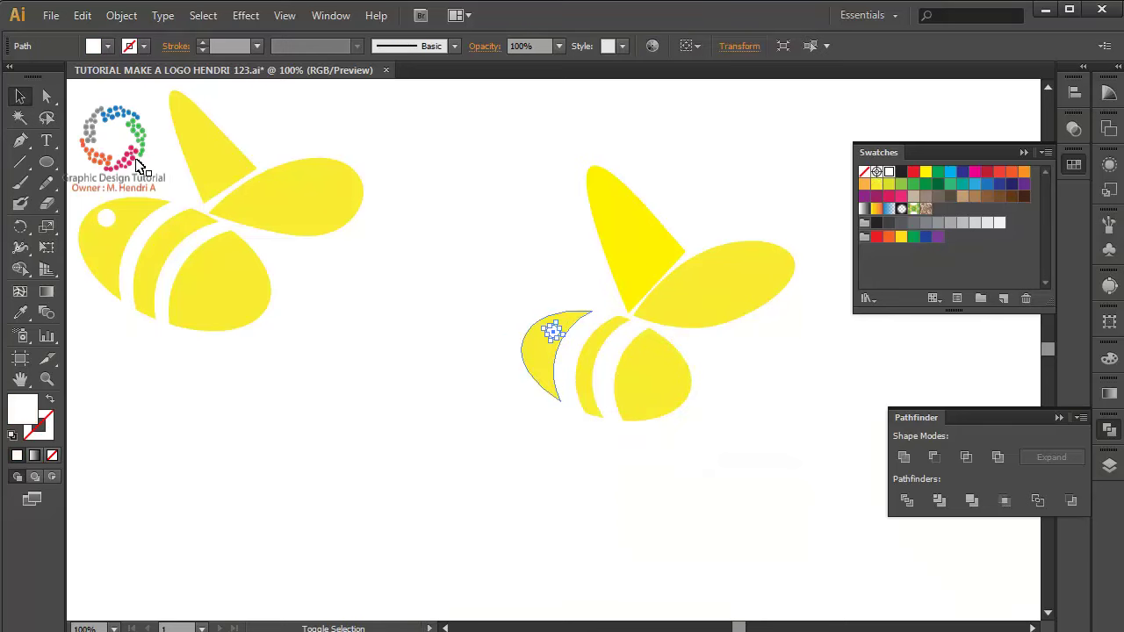
shift+click(537, 360)
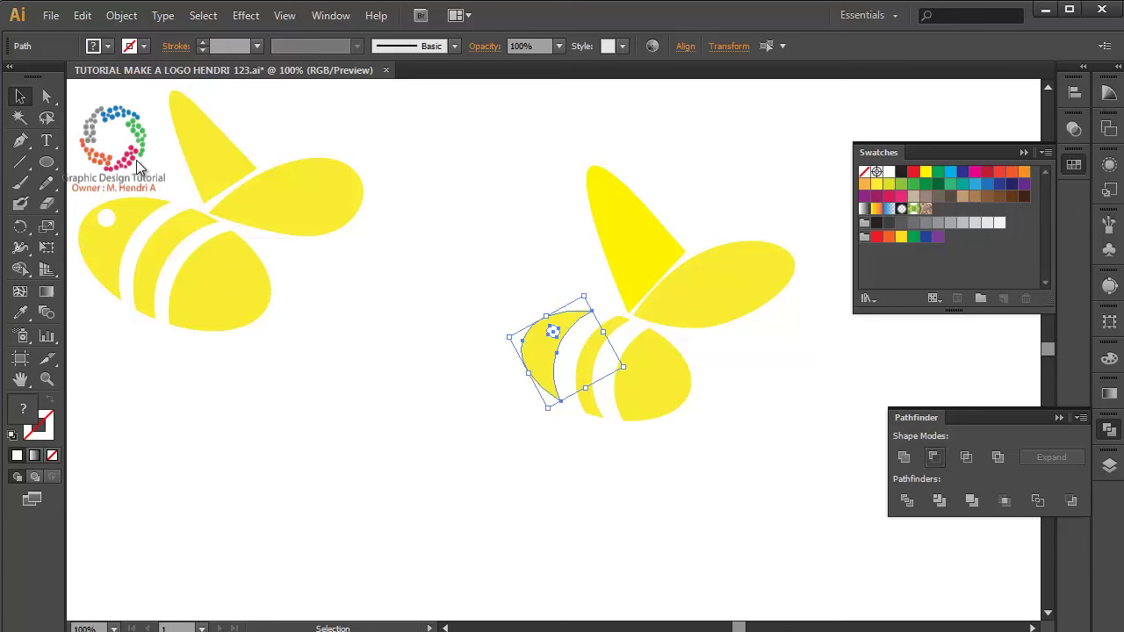
click(933, 457)
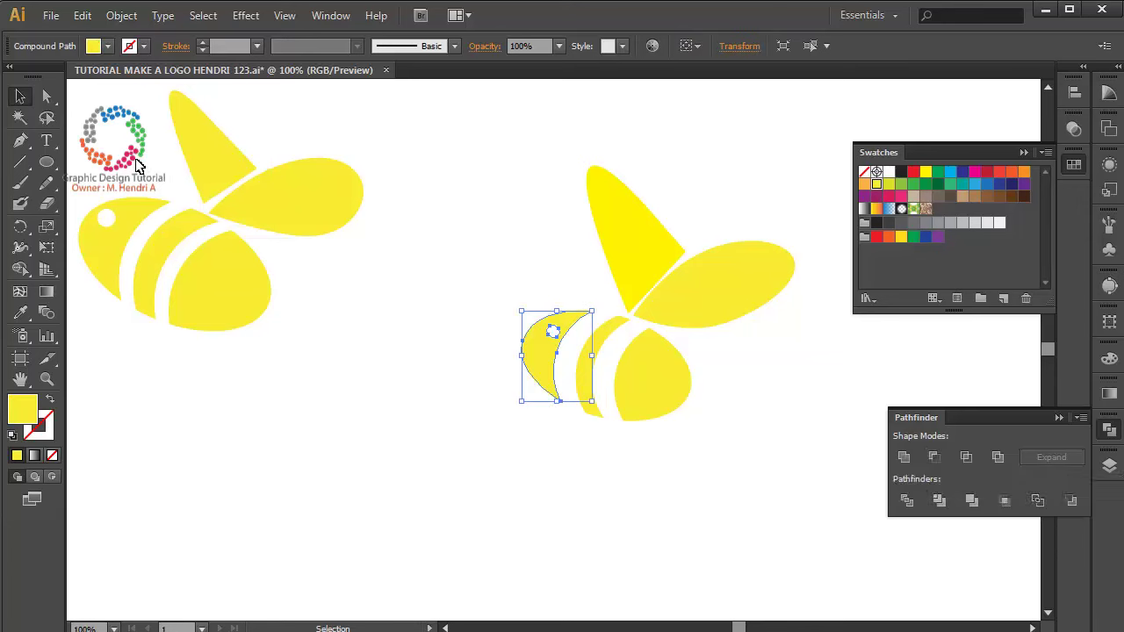
key(ctrl+shift+a)
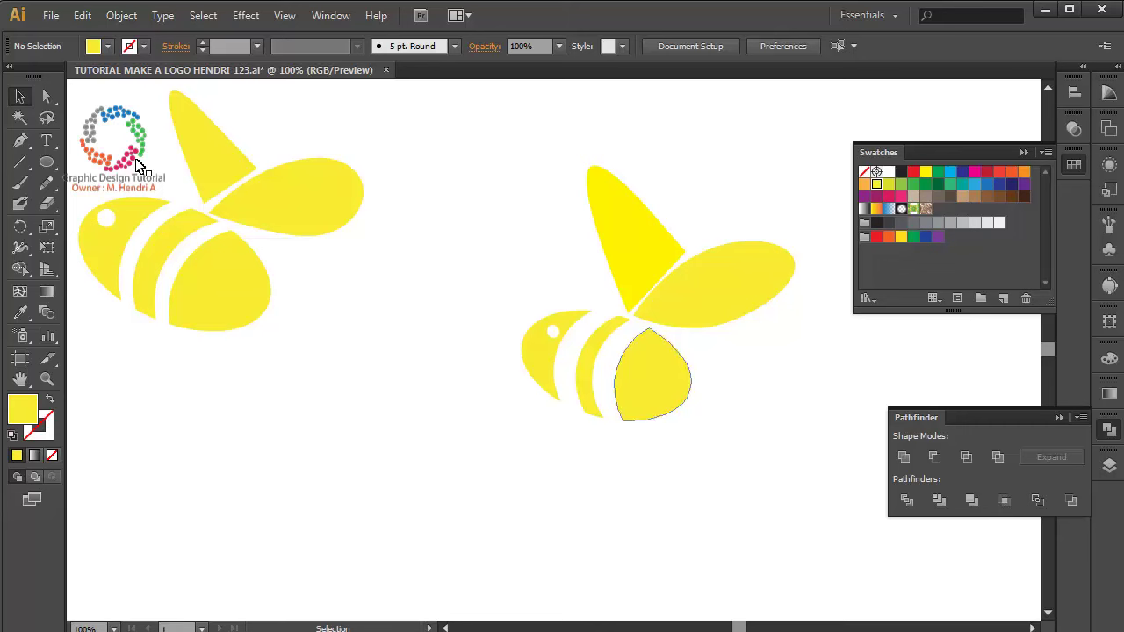
Group the head and the two body stripes together with Ctrl+G, leaving the wings separate
click(652, 373)
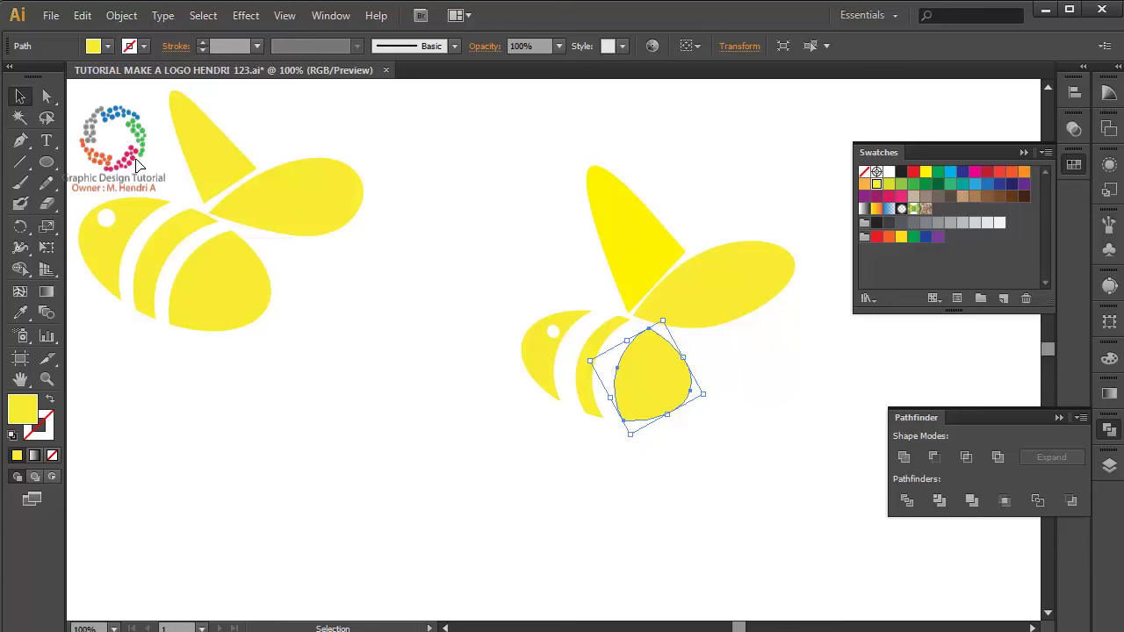
drag(515, 313, 630, 426)
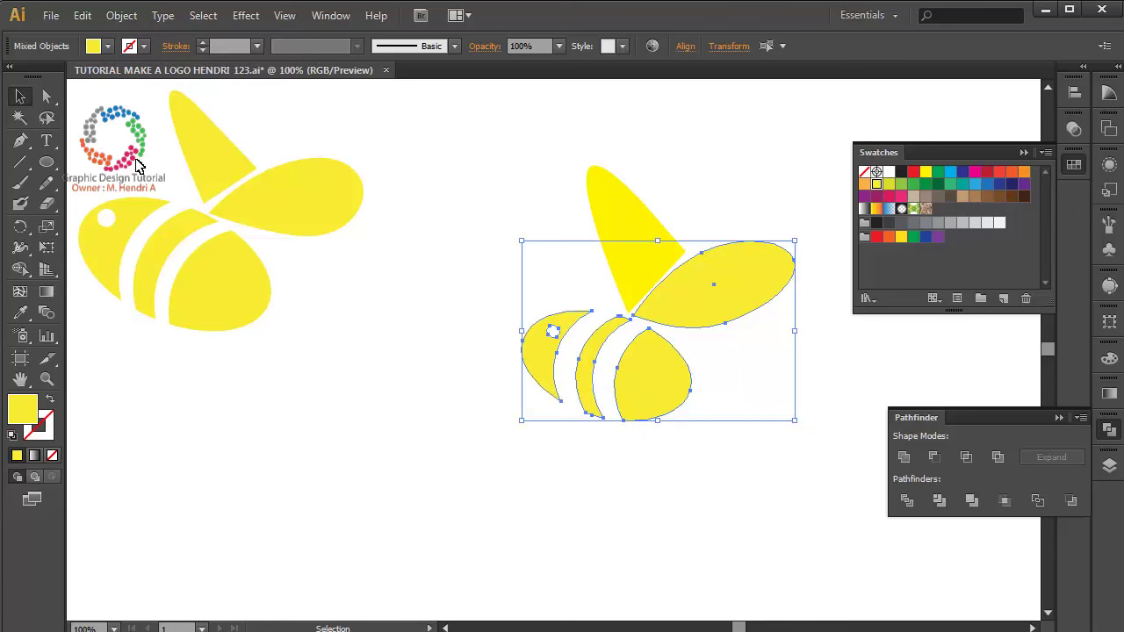
key(ctrl+shift+a)
drag(716, 444, 562, 334)
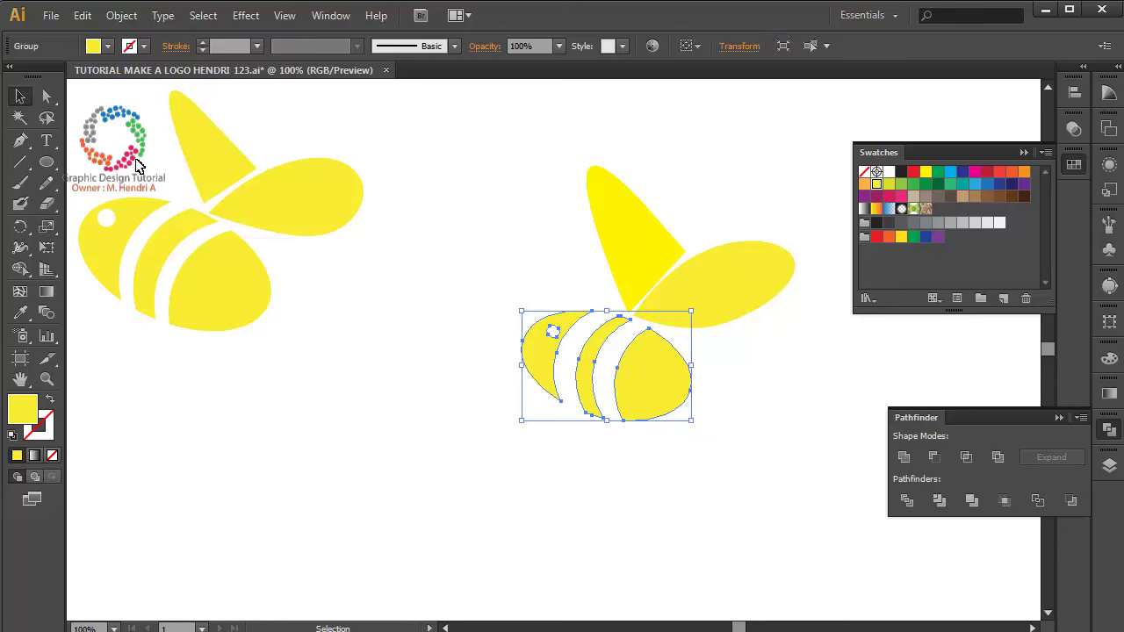
key(ctrl+shift+a)
key(ctrl+g)
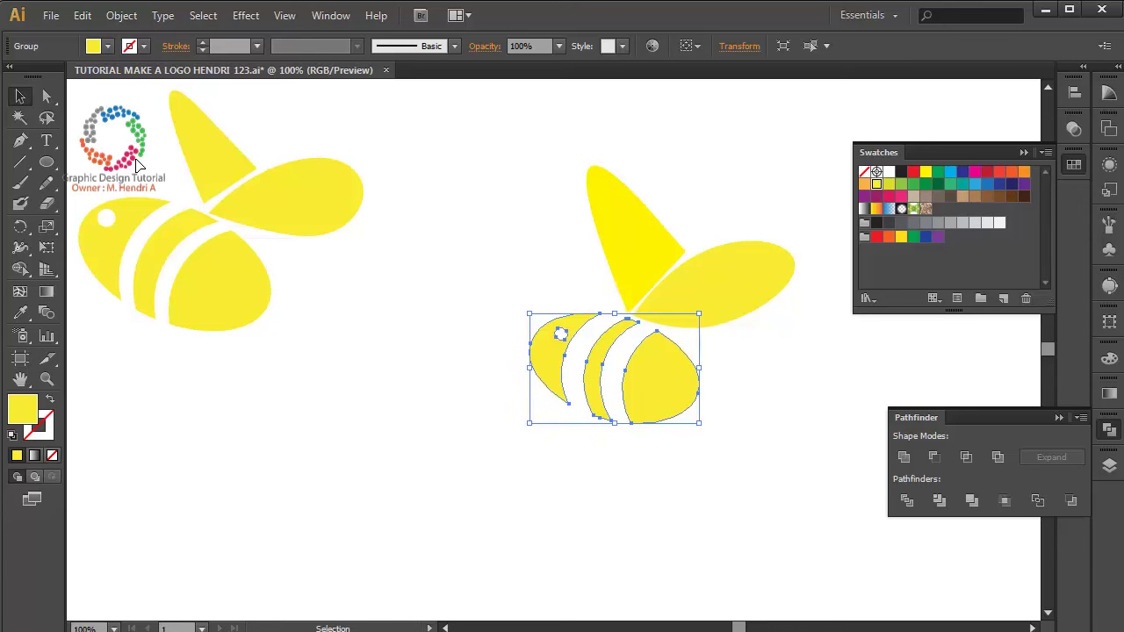
key(ctrl+shift+a)
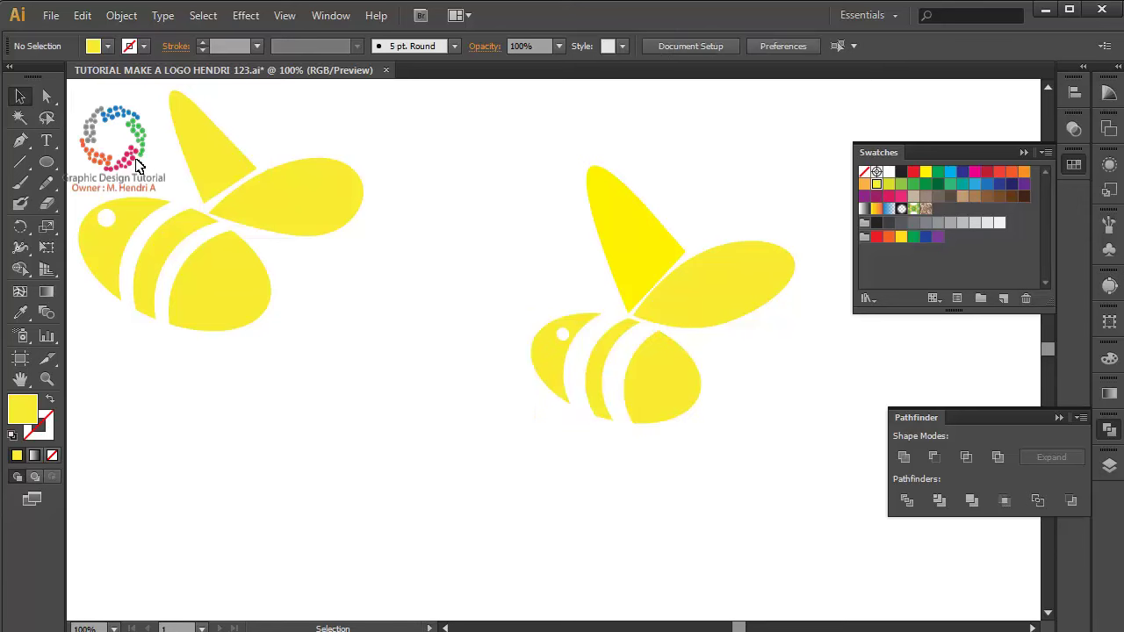
Pen a small triangular stinger at the bee's rear and group it with the body pieces
key(p)
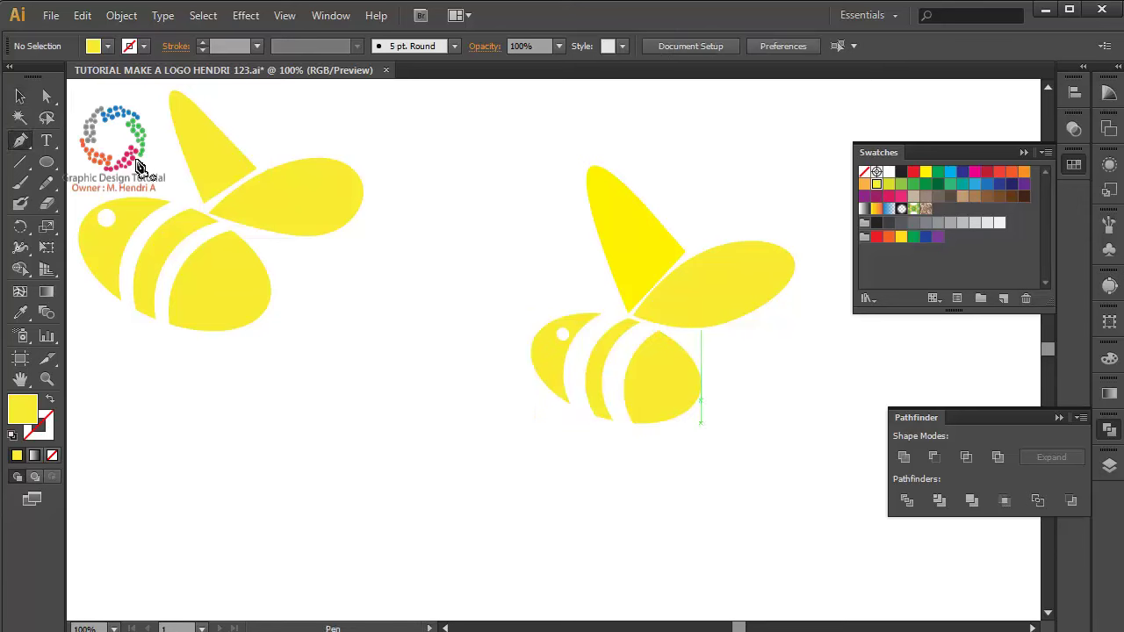
click(699, 388)
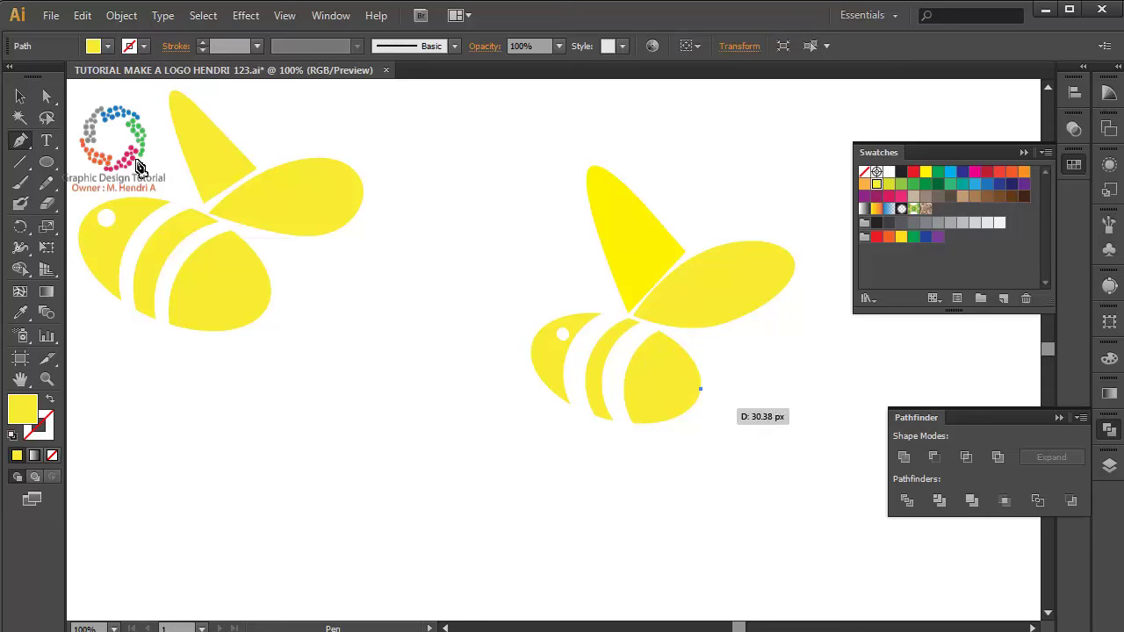
click(702, 396)
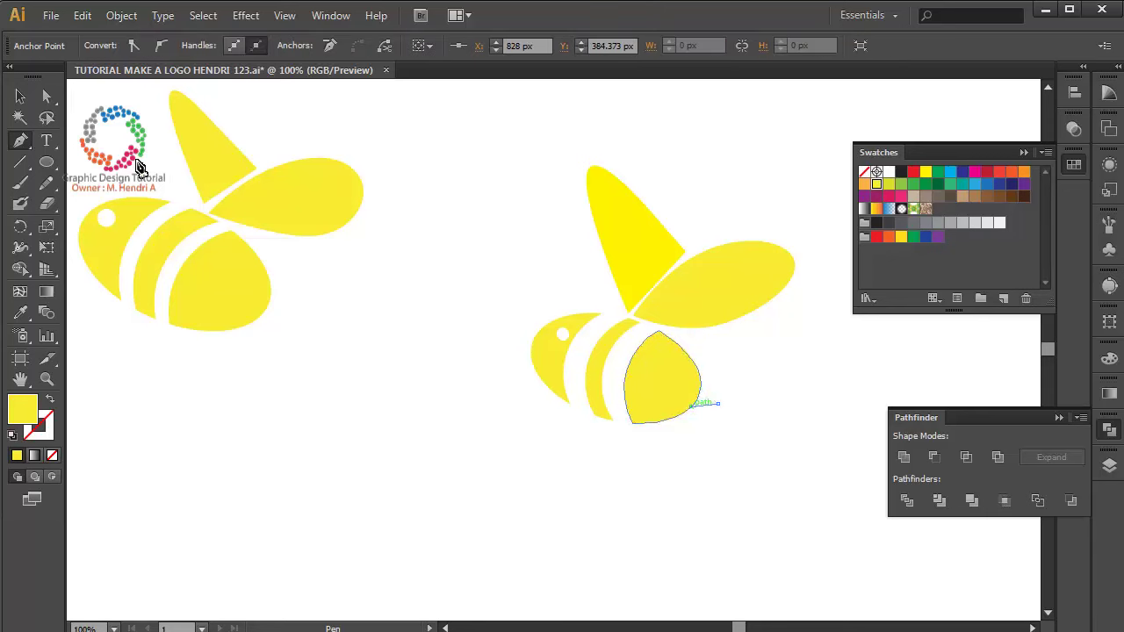
click(690, 406)
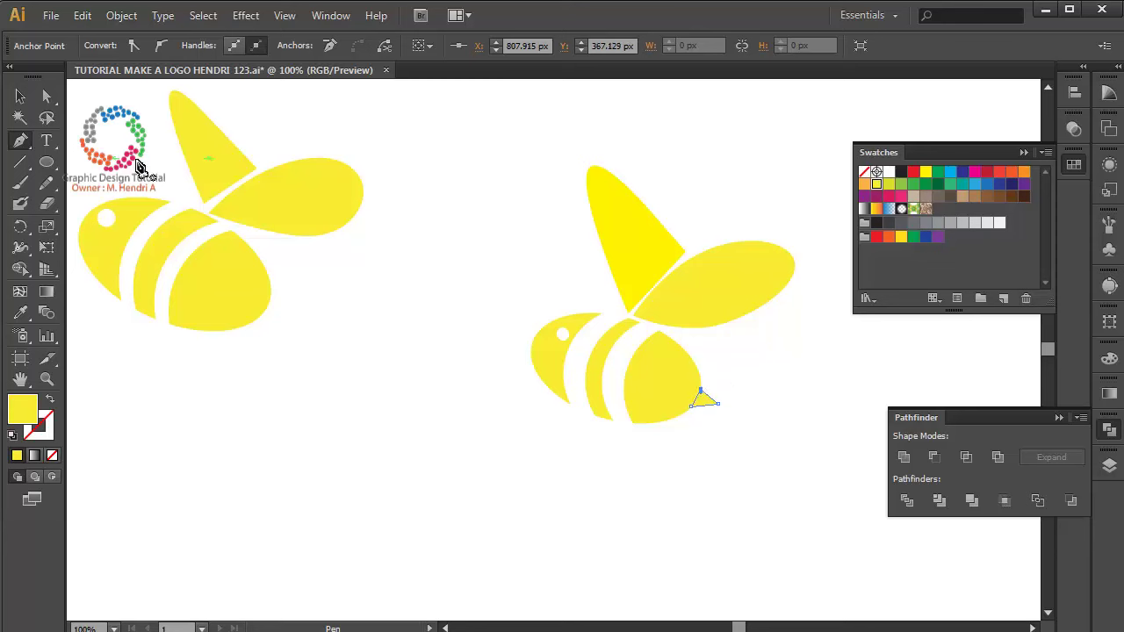
key(v)
key(ctrl+shift+a)
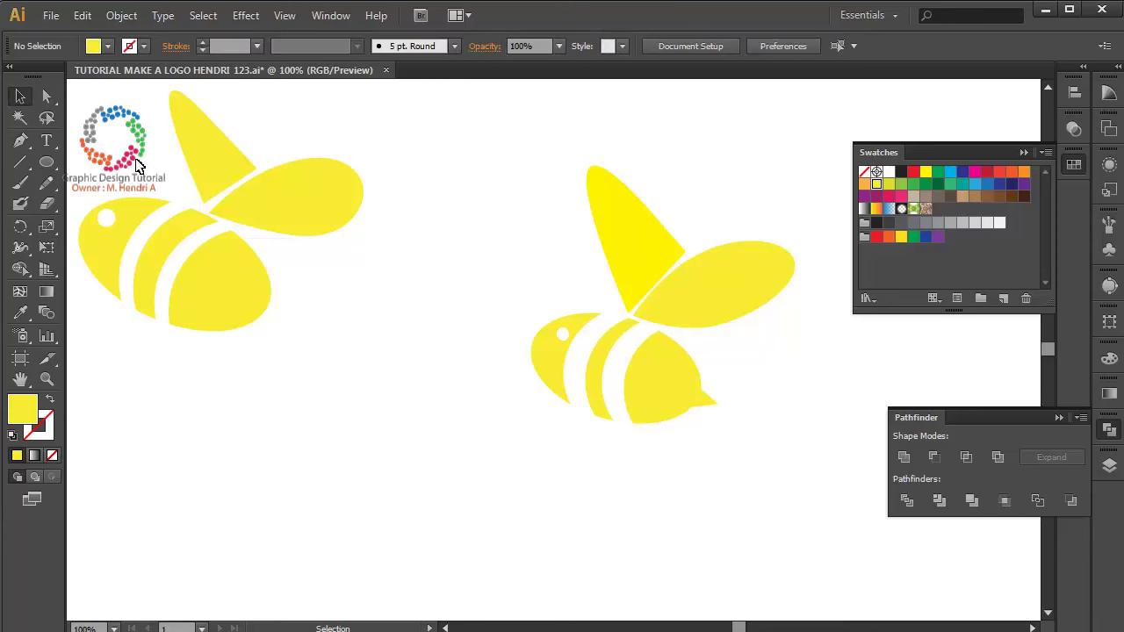
key(ctrl+z)
shift+click(663, 378)
shift+click(549, 369)
shift+click(606, 369)
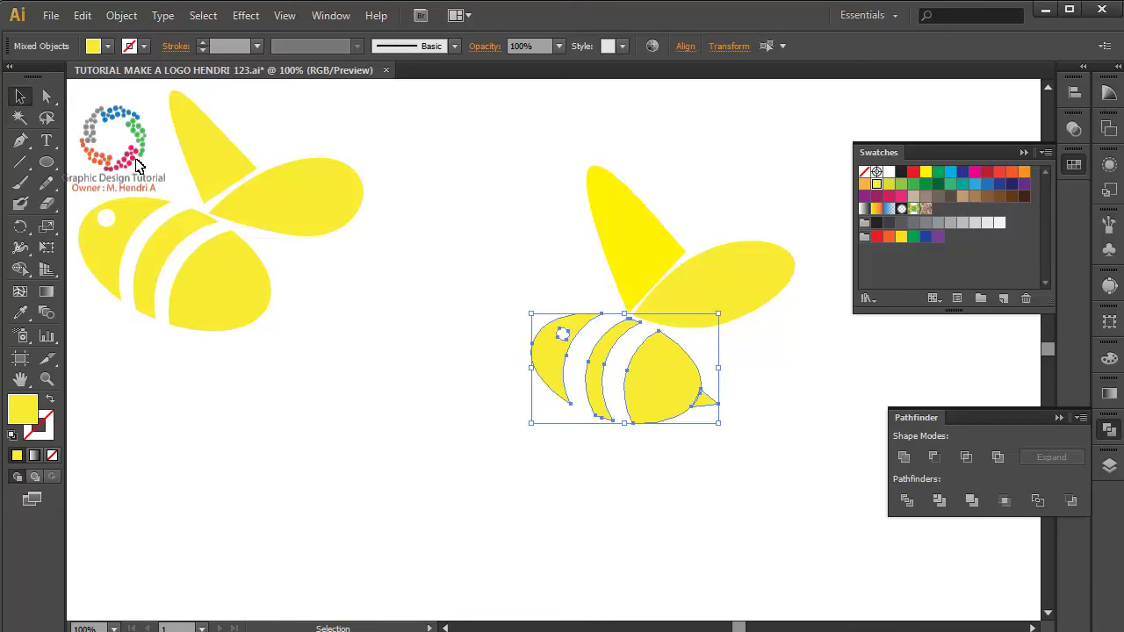
right_click(661, 377)
click(707, 462)
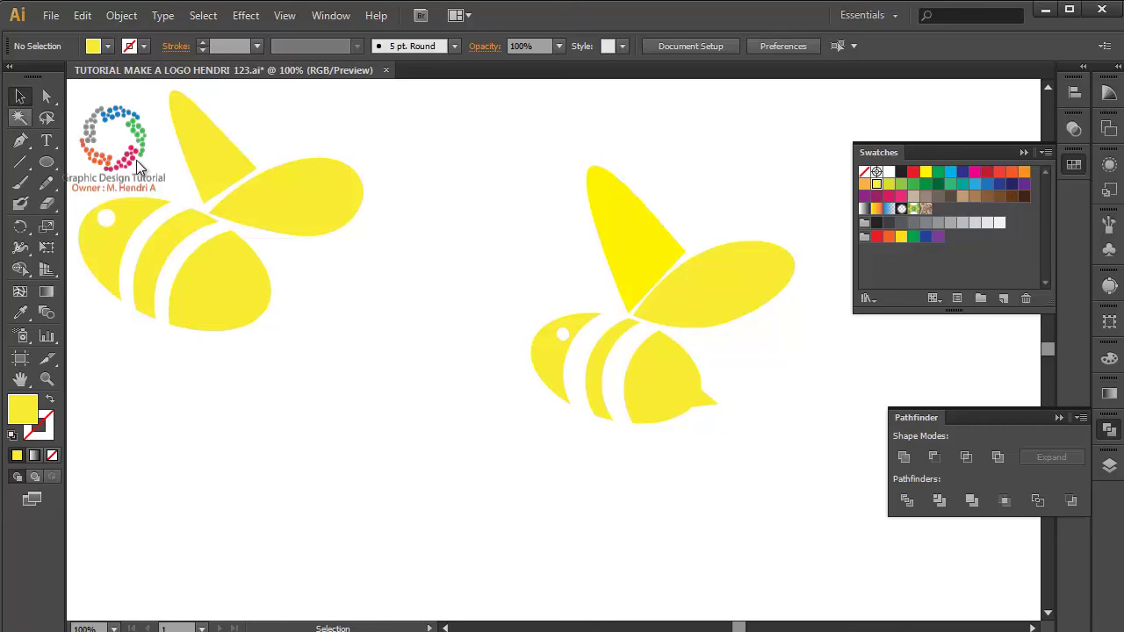
Start a new Pen path left of the bee with yellow stroke, no fill, at 200% zoom
key(p)
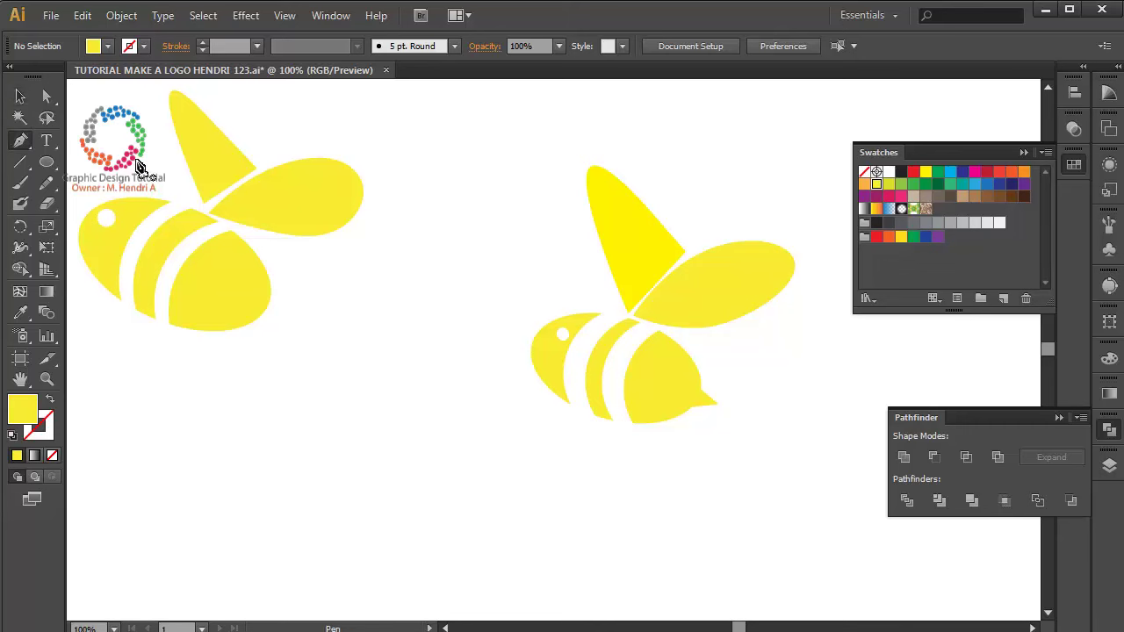
click(409, 410)
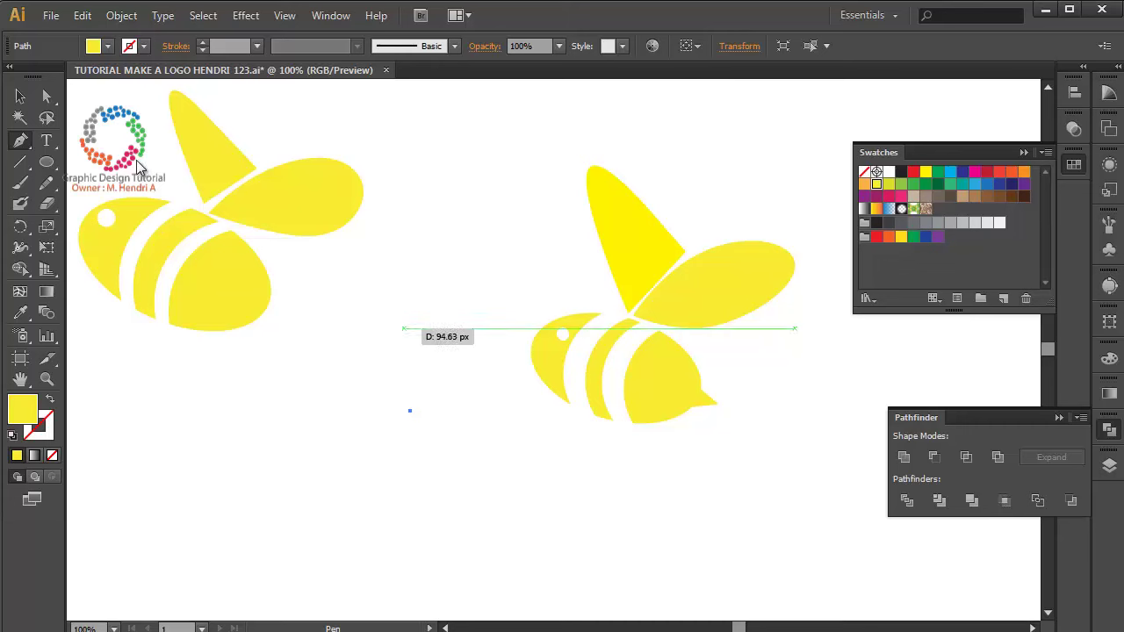
click(49, 399)
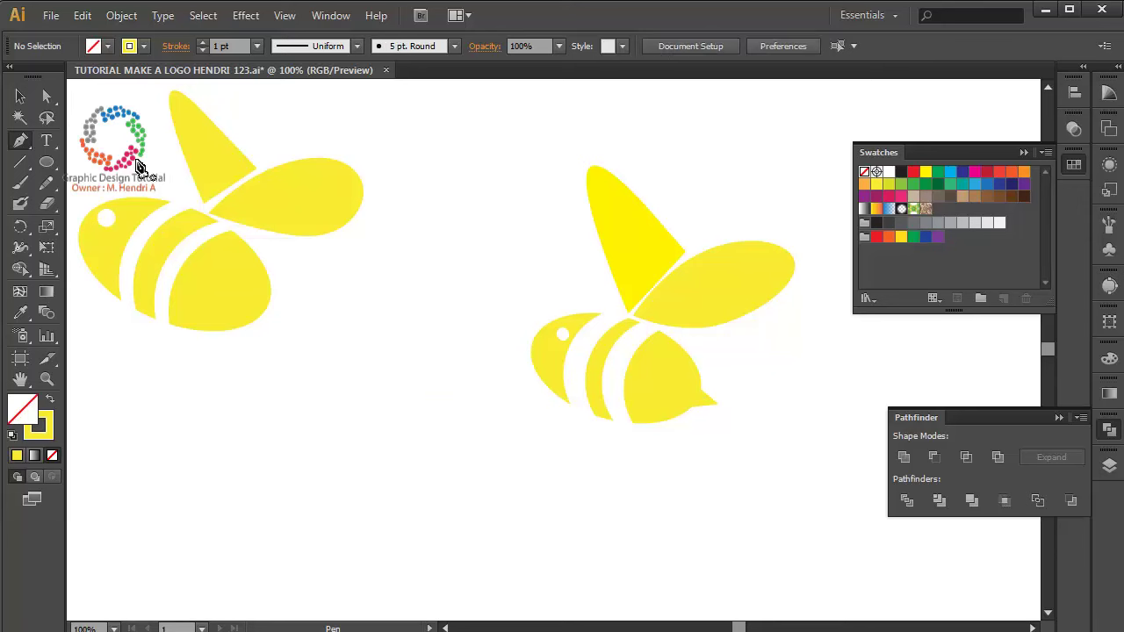
key(ctrl+plus)
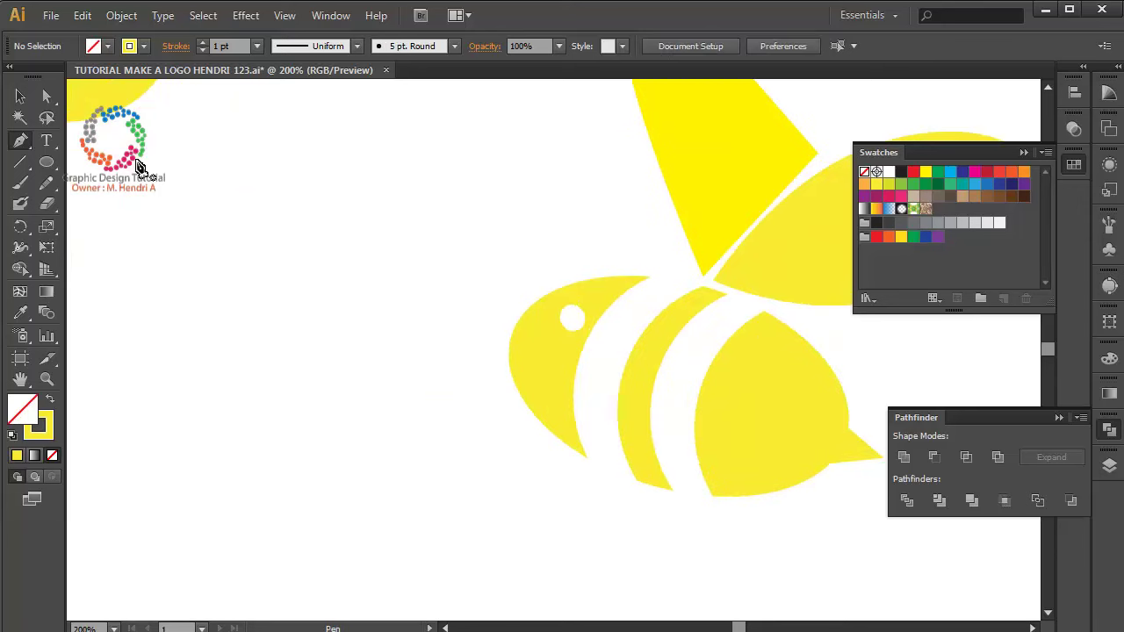
Pen a thin yellow curve rising left of the head and ending in a hooked curl
click(194, 476)
mouse_move(339, 325)
mouse_down()
mouse_move(389, 381)
mouse_move(382, 392)
mouse_up()
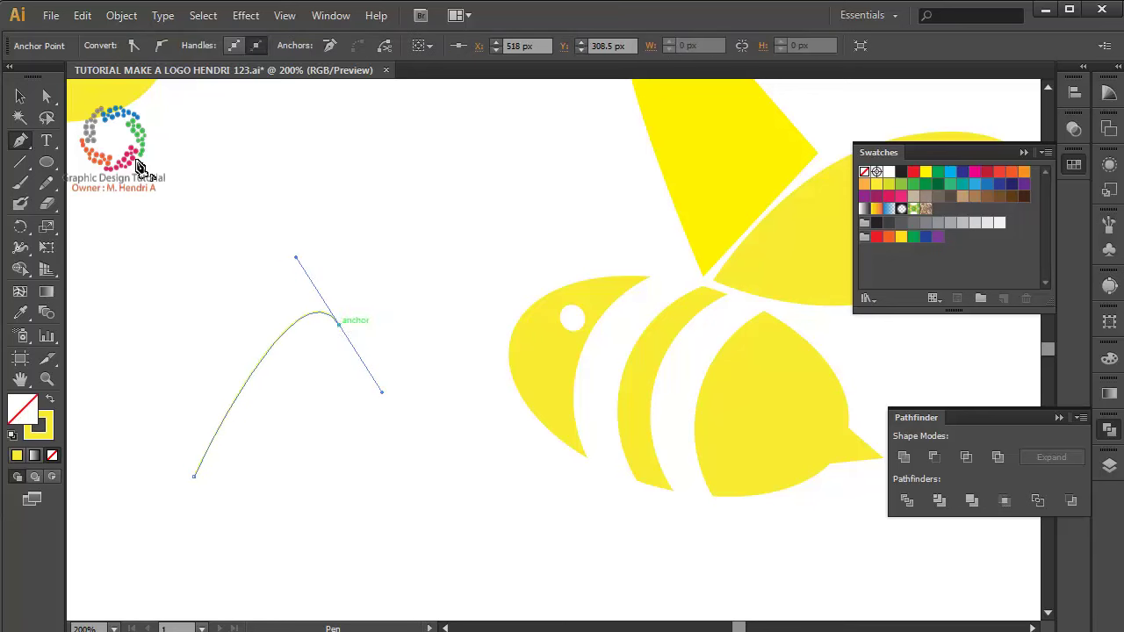
click(338, 325)
mouse_move(329, 339)
mouse_down()
mouse_move(335, 346)
mouse_move(324, 327)
mouse_move(312, 335)
mouse_up()
click(328, 323)
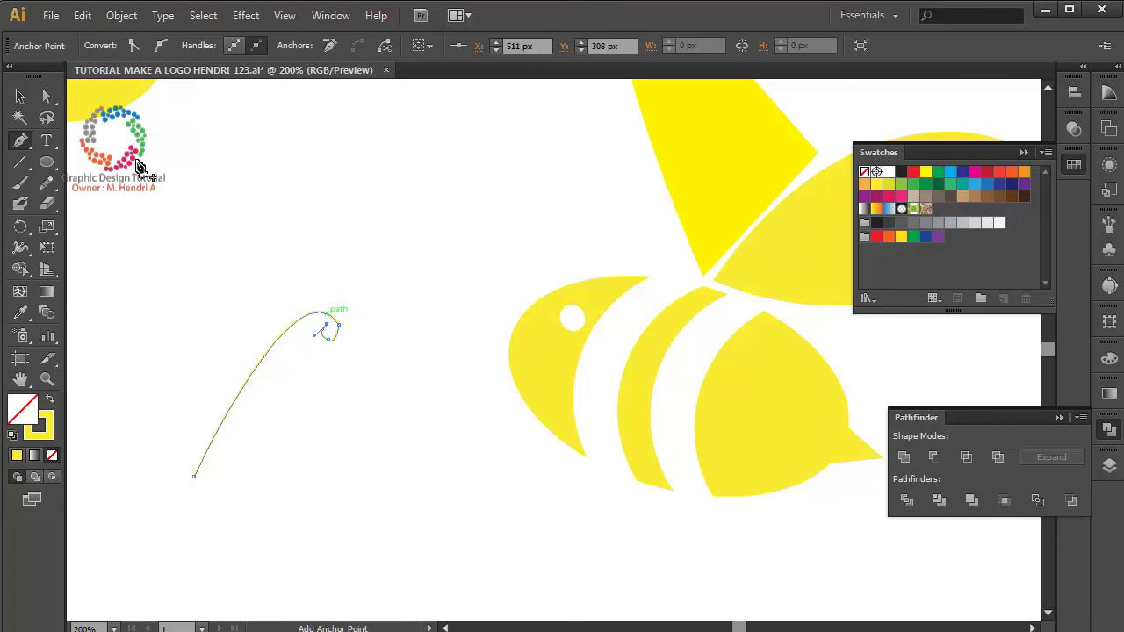
drag(295, 320, 337, 314)
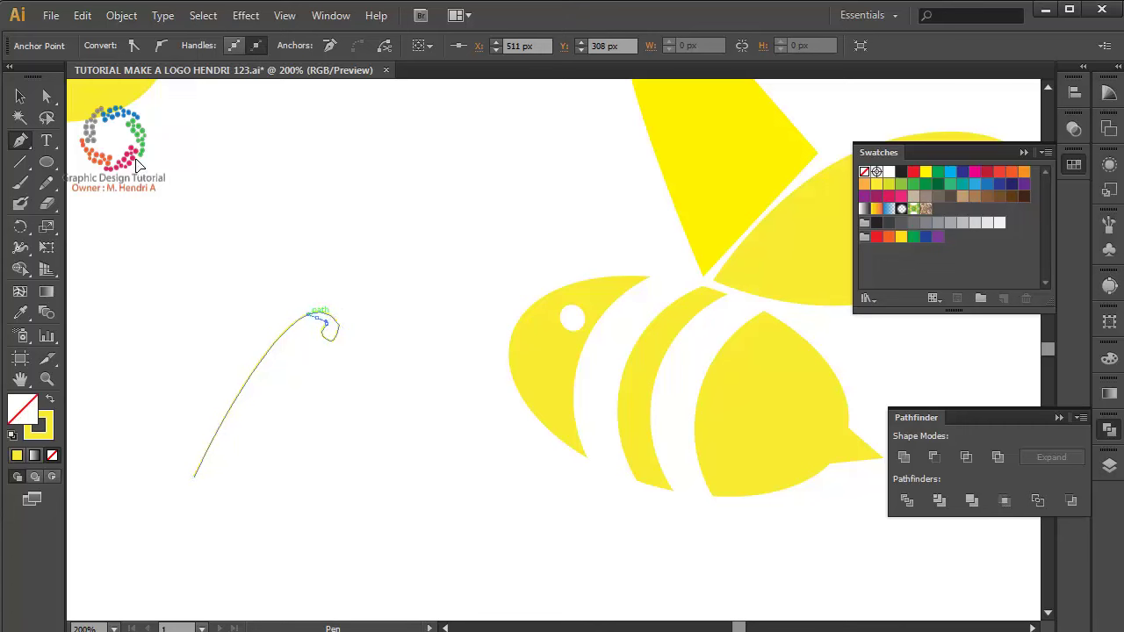
drag(307, 314, 326, 321)
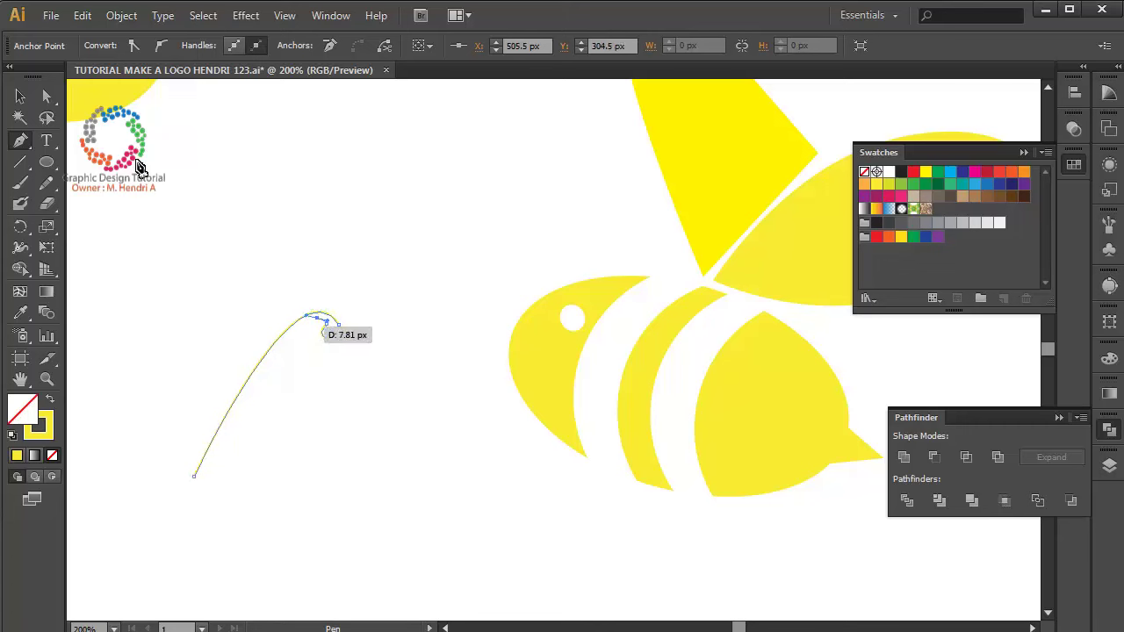
ctrl+click(138, 166)
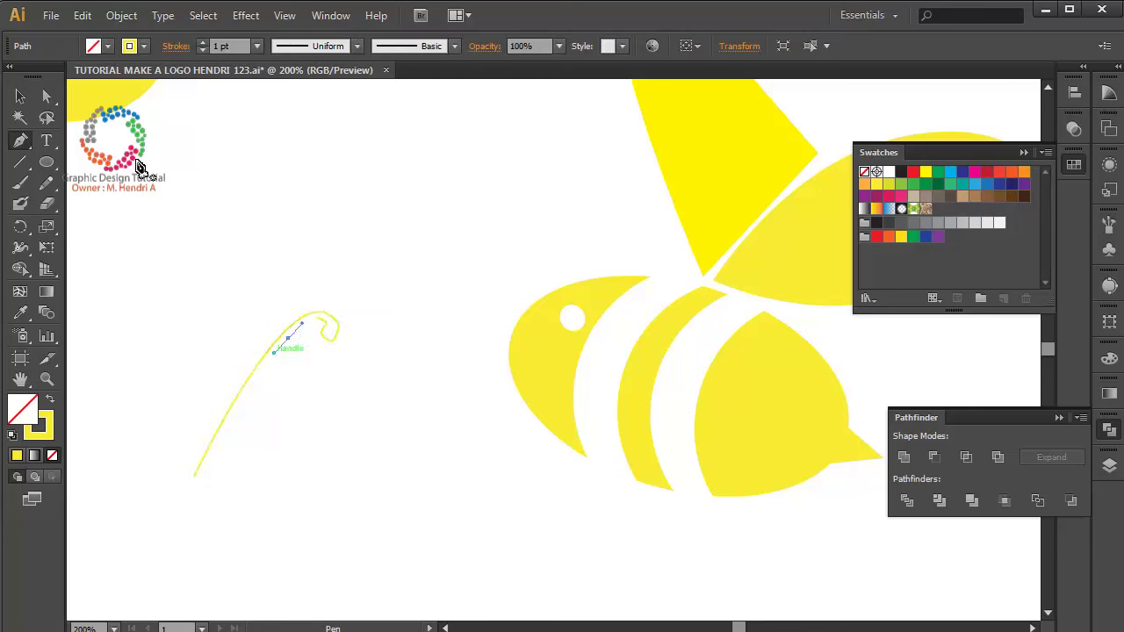
ctrl+click(138, 166)
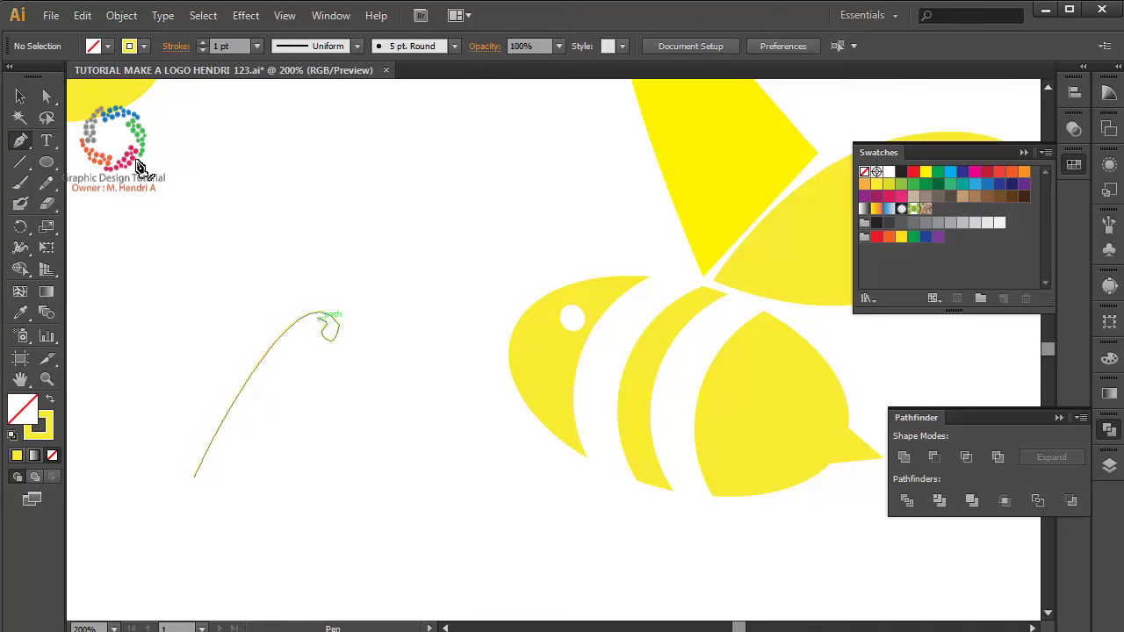
mouse_move(324, 320)
mouse_down()
mouse_move(339, 326)
mouse_move(285, 343)
mouse_up()
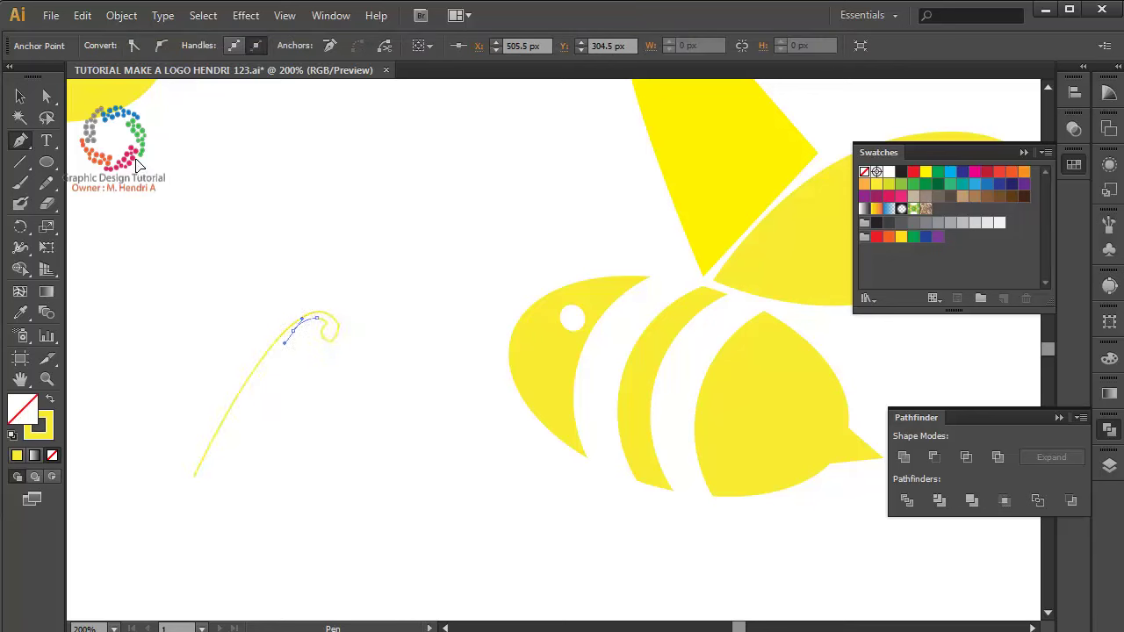
Reshape the antenna's stem and curl by adjusting its anchor points and handles
click(292, 331)
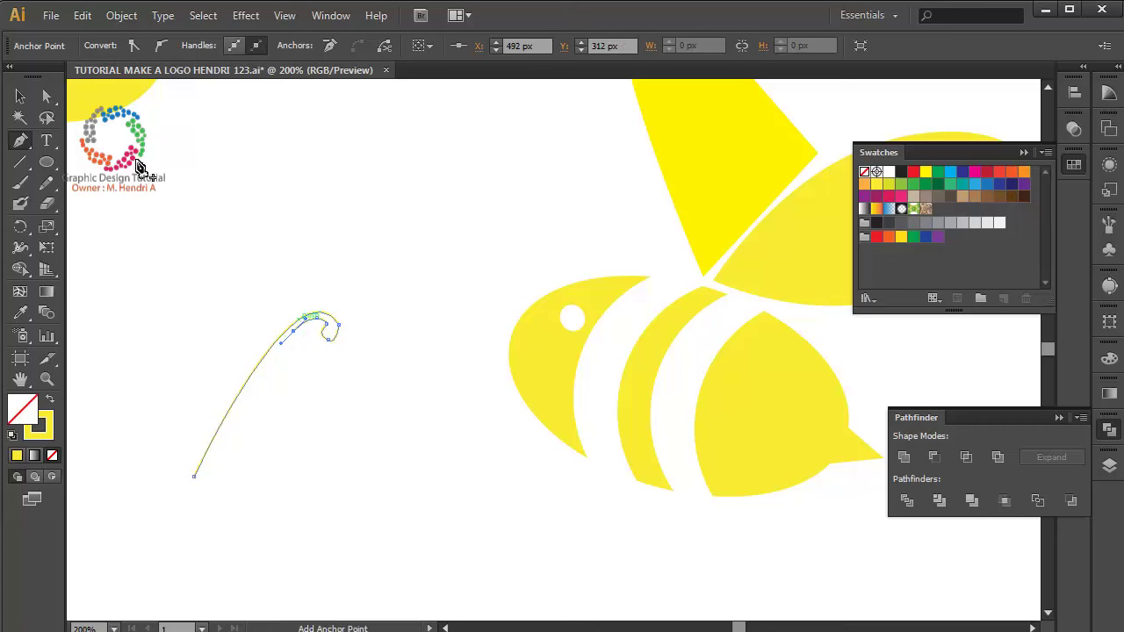
drag(260, 366, 254, 379)
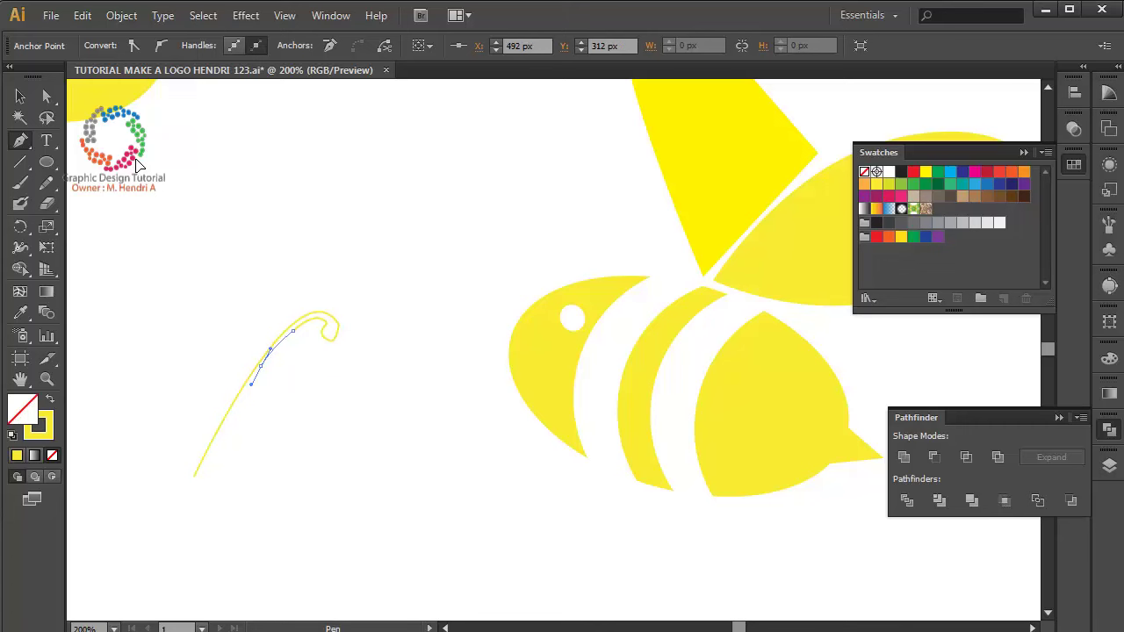
ctrl+click(251, 384)
drag(251, 384, 327, 344)
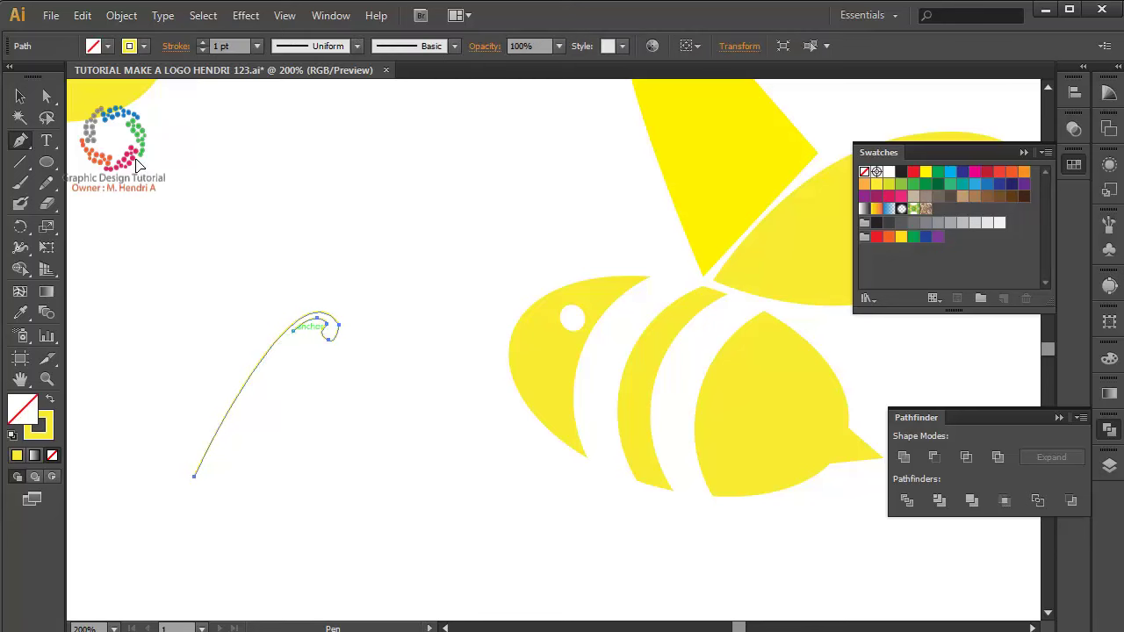
drag(329, 339, 307, 356)
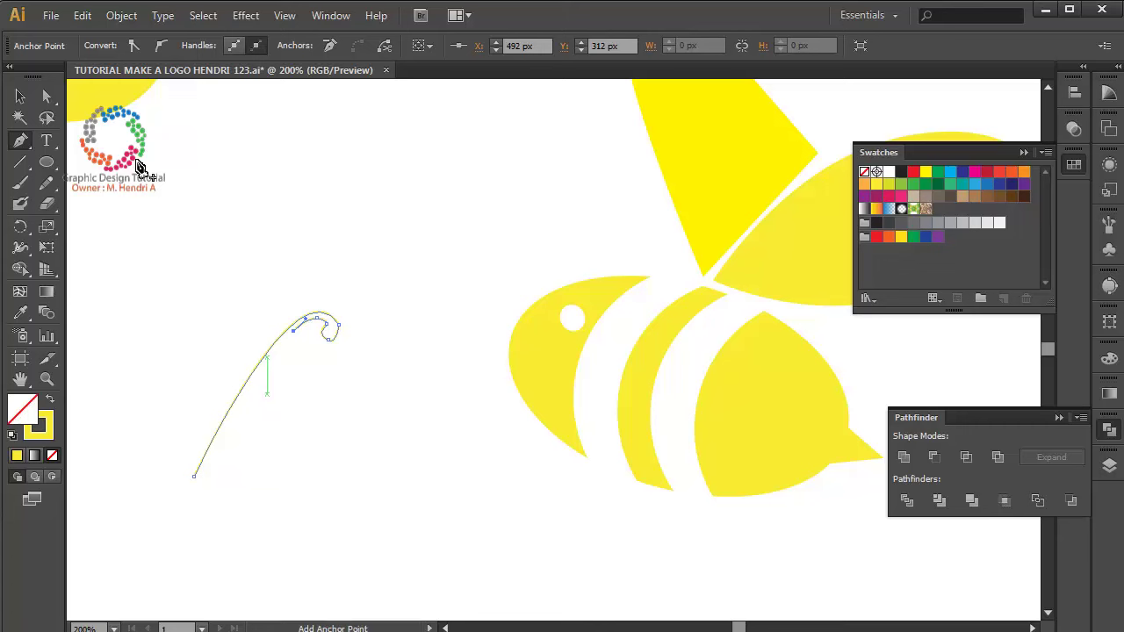
click(265, 356)
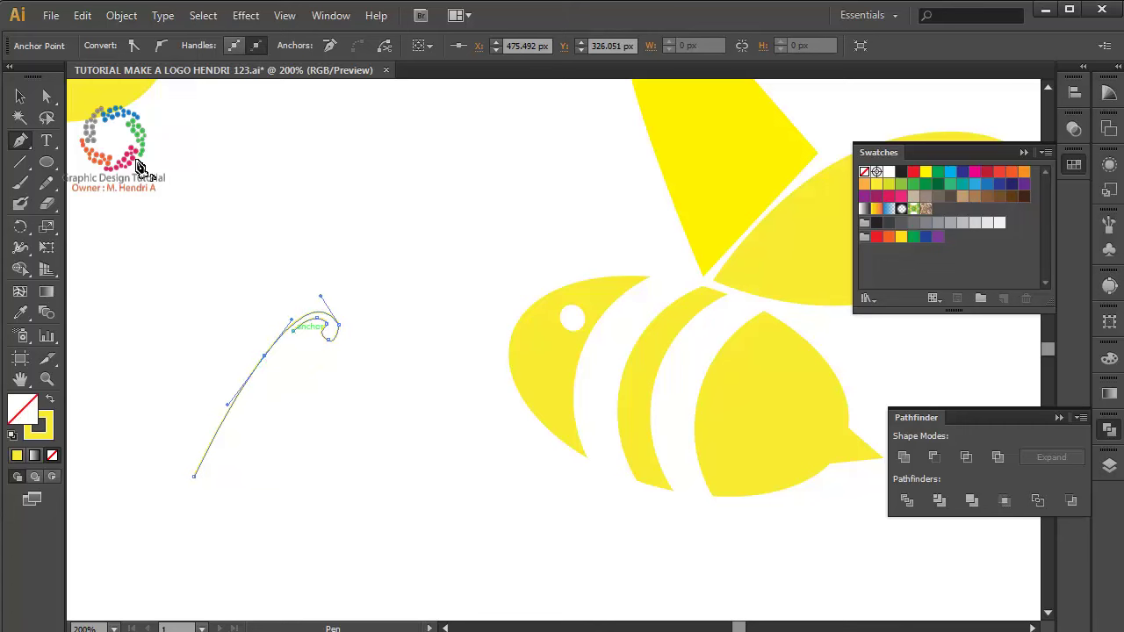
drag(293, 330, 293, 348)
click(274, 356)
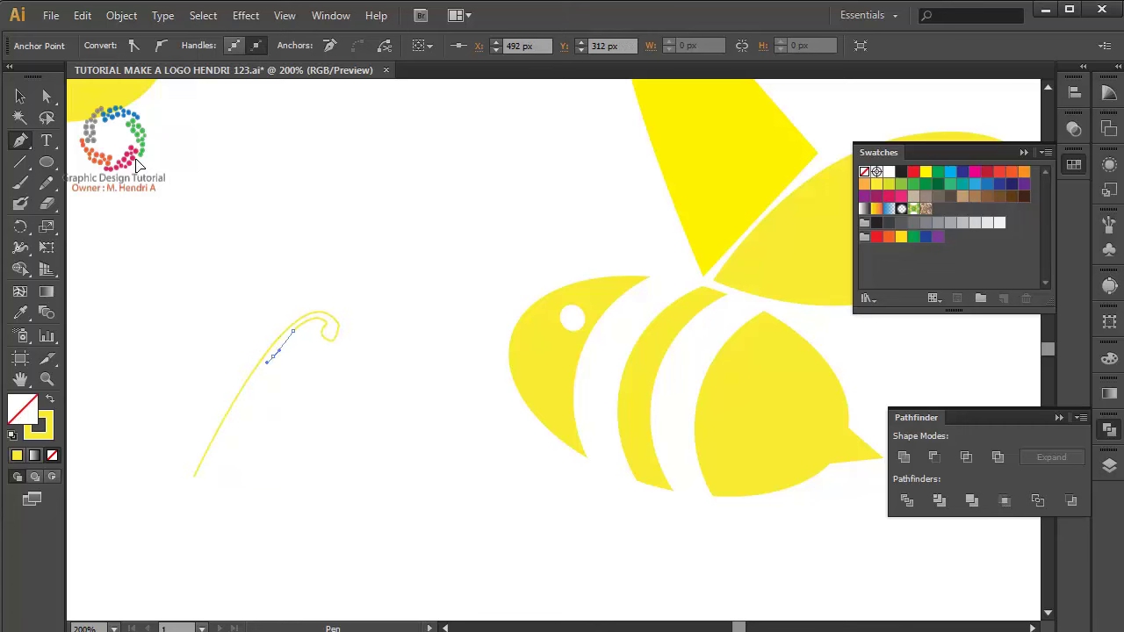
ctrl+click(268, 358)
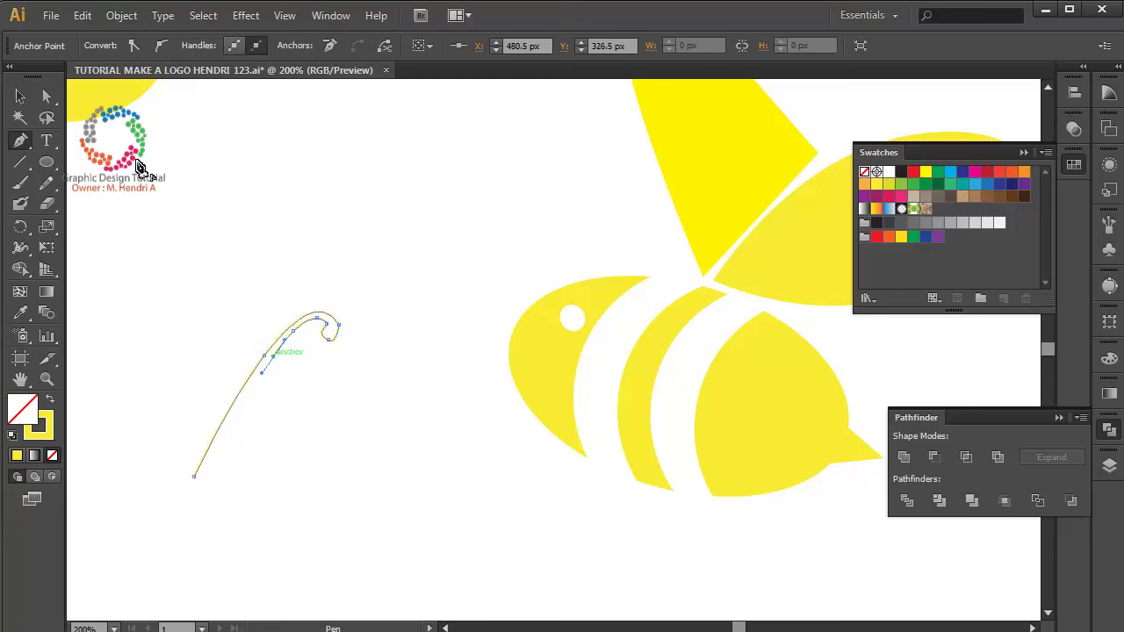
click(242, 394)
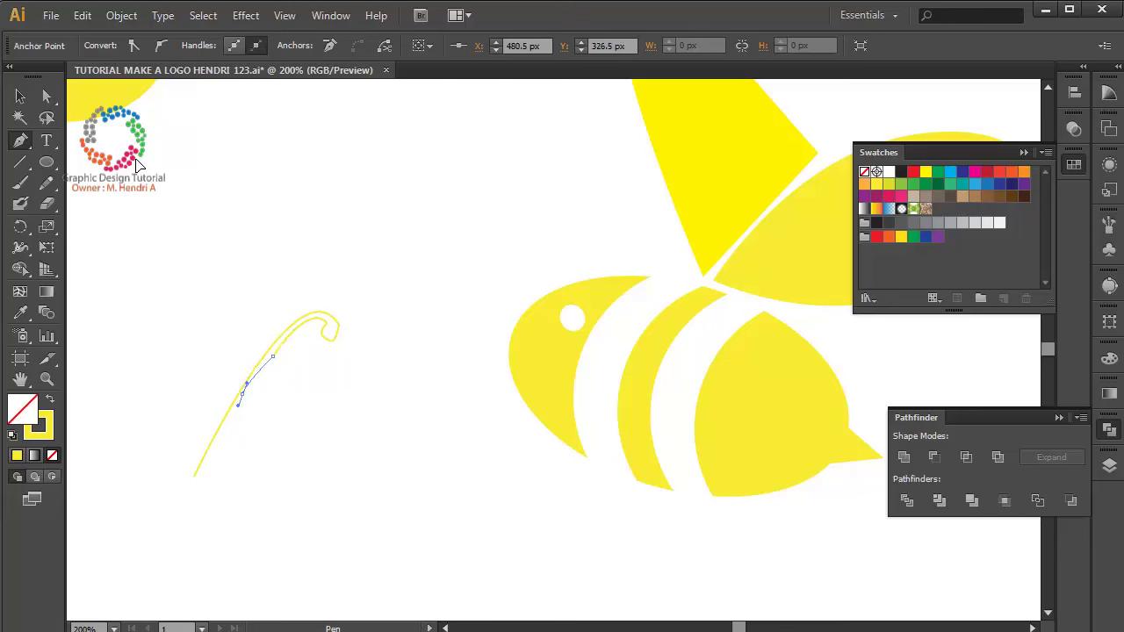
key(ctrl+z)
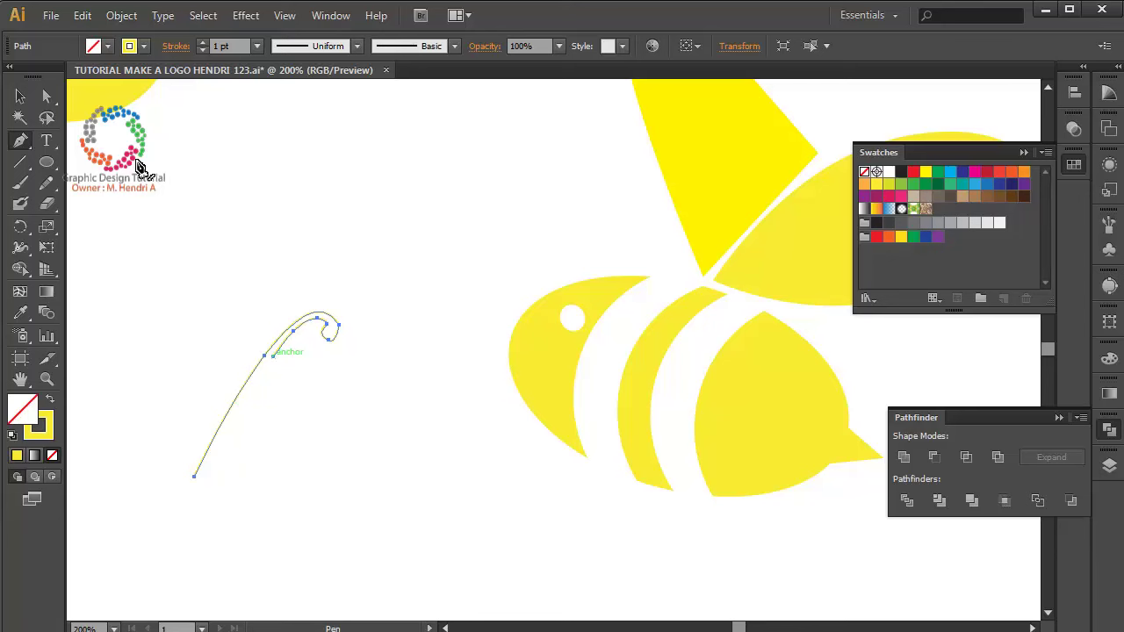
Trace the outline back down the antenna and close it at the bottom end
mouse_move(272, 355)
mouse_down()
mouse_move(265, 380)
mouse_move(255, 374)
mouse_up()
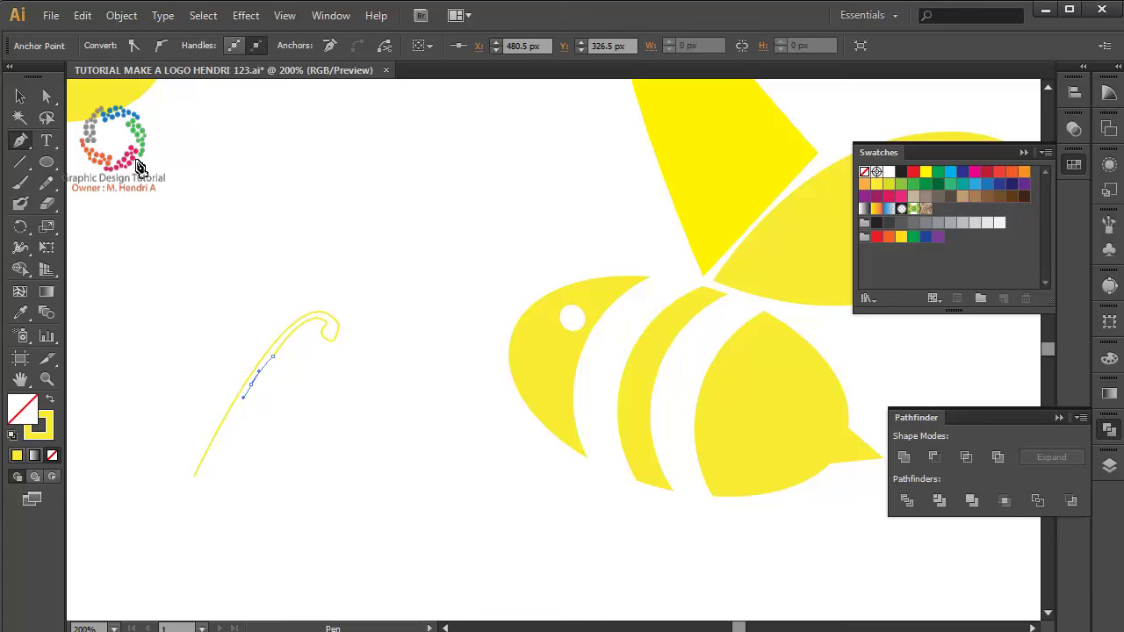
drag(250, 384, 243, 397)
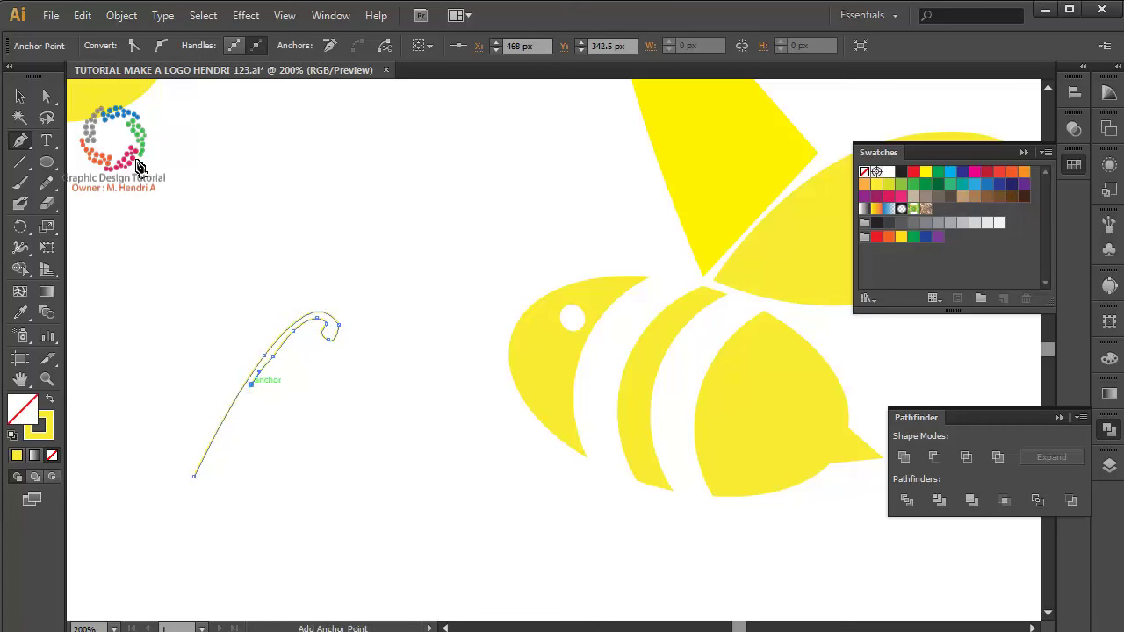
mouse_move(203, 472)
mouse_down()
mouse_move(219, 453)
mouse_move(212, 460)
mouse_up()
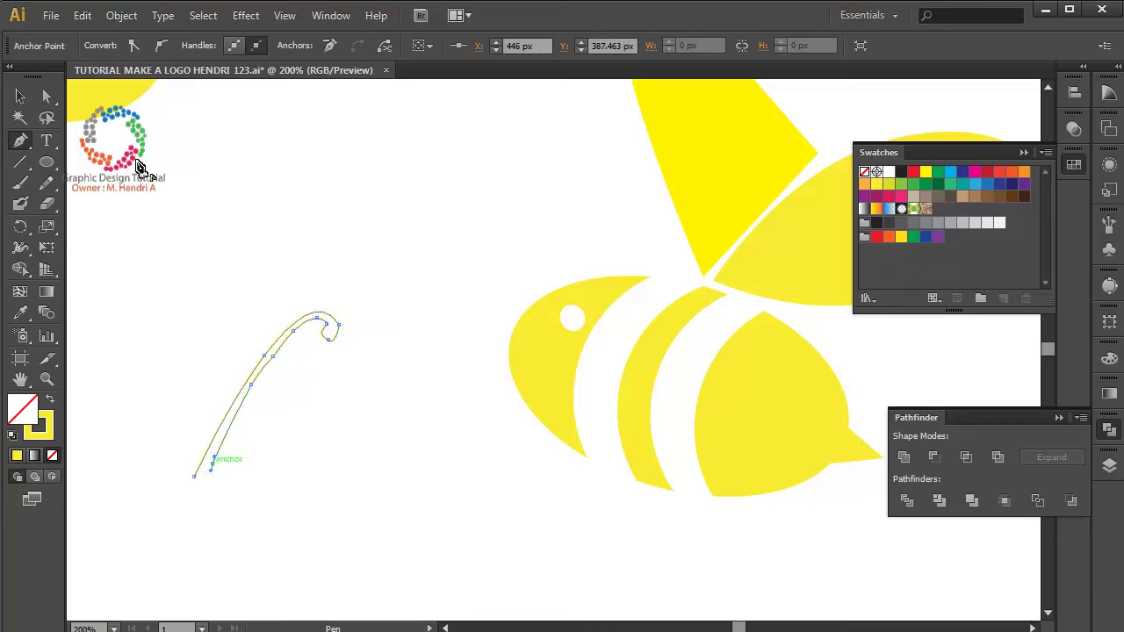
drag(194, 476, 194, 501)
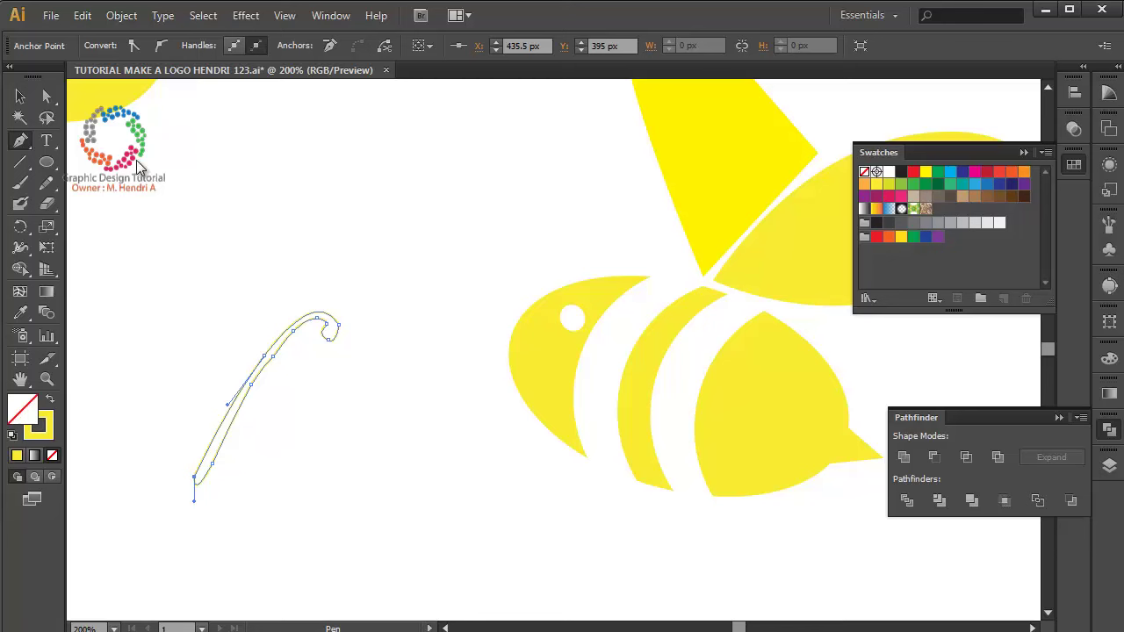
key(v)
click(136, 165)
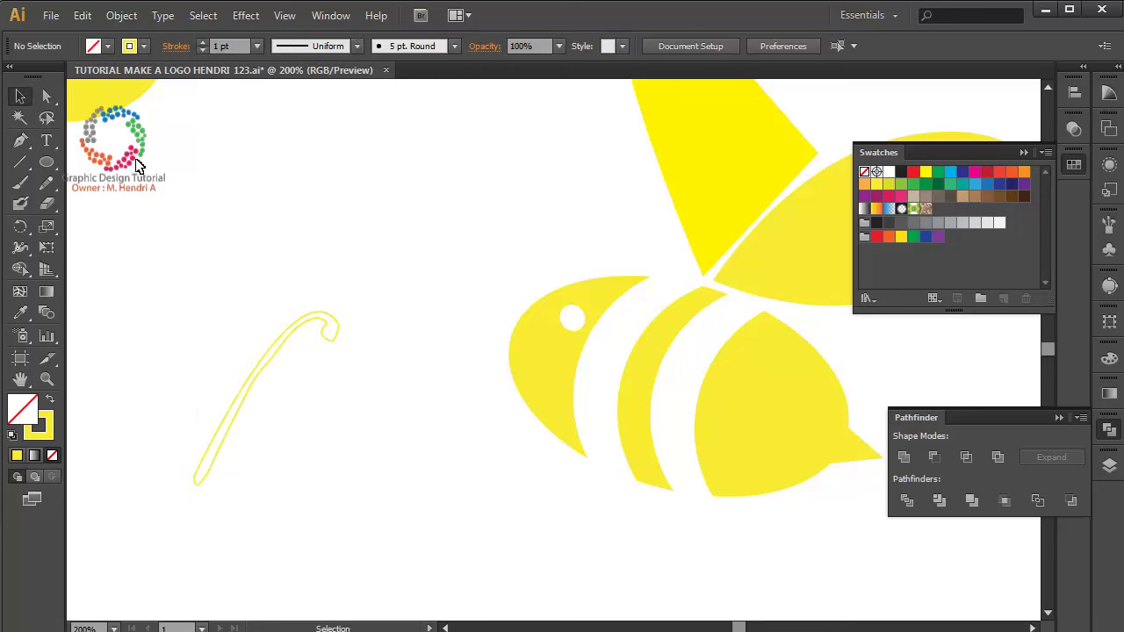
Swap the antenna to a solid yellow fill with no stroke
key(ctrl+z)
key(shift+x)
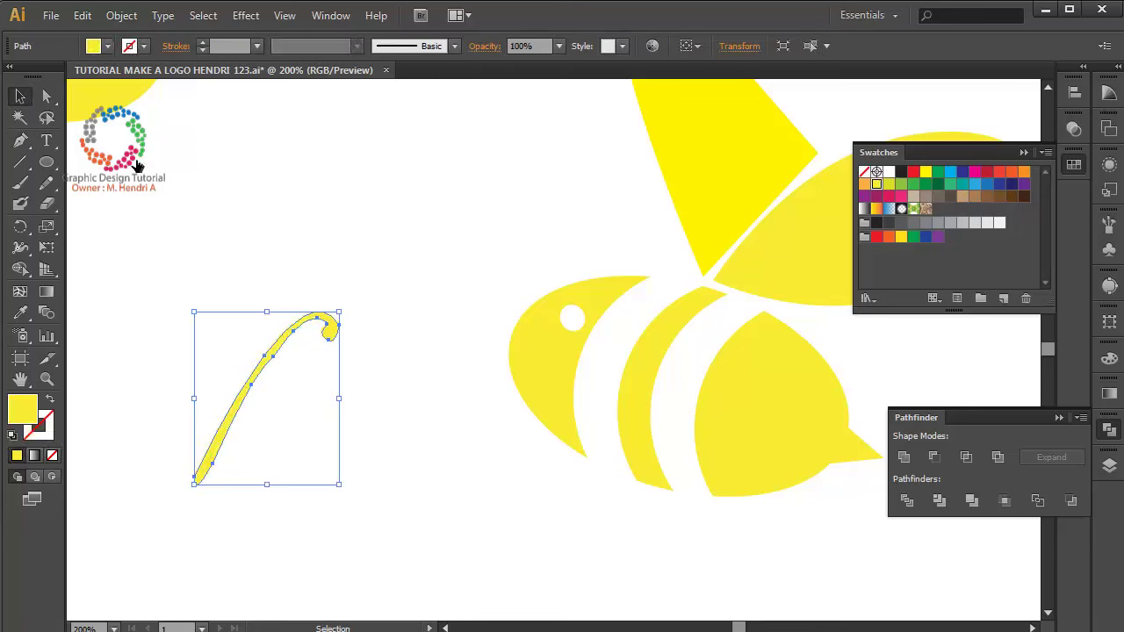
click(136, 166)
click(334, 327)
Reflect a vertical-axis copy of the antenna so the pair crosses in an X
right_click(331, 332)
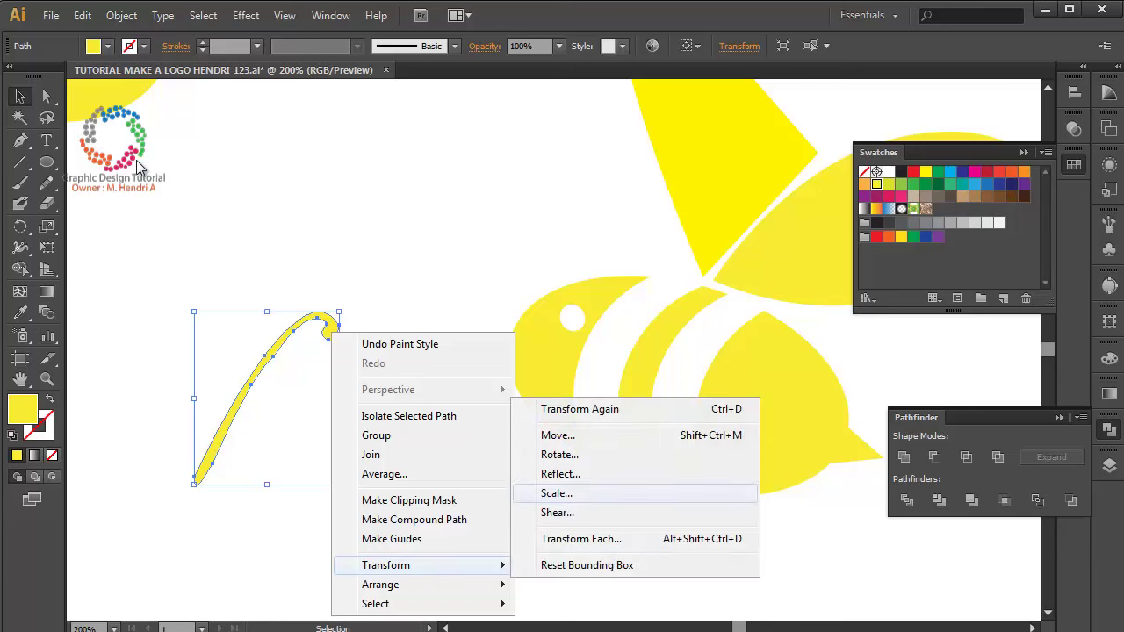
mouse_move(386, 565)
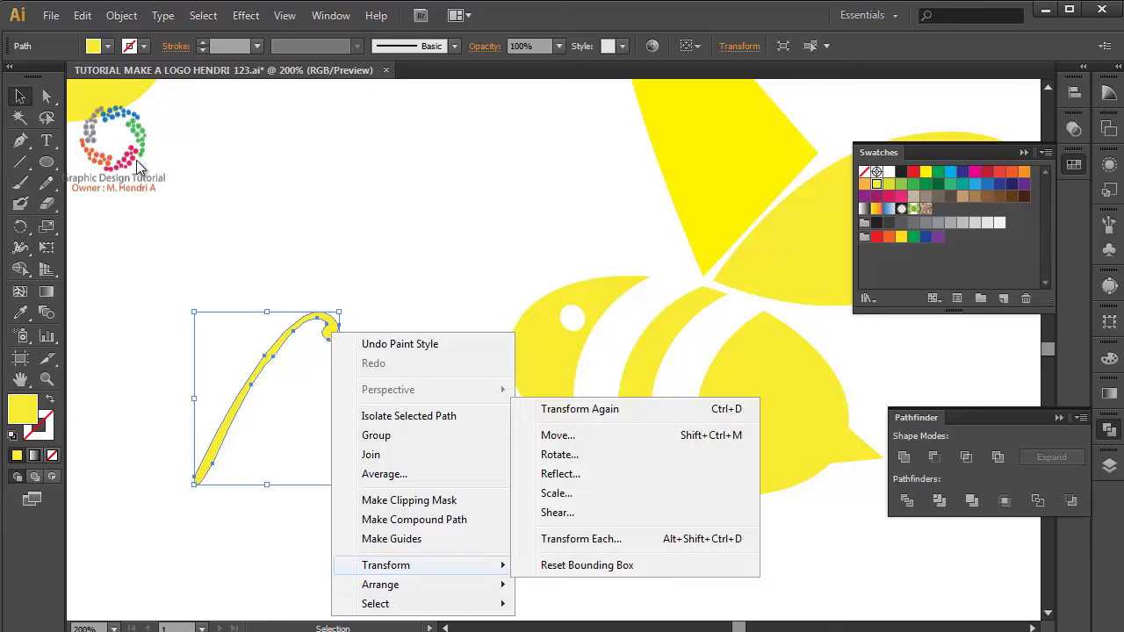
click(560, 474)
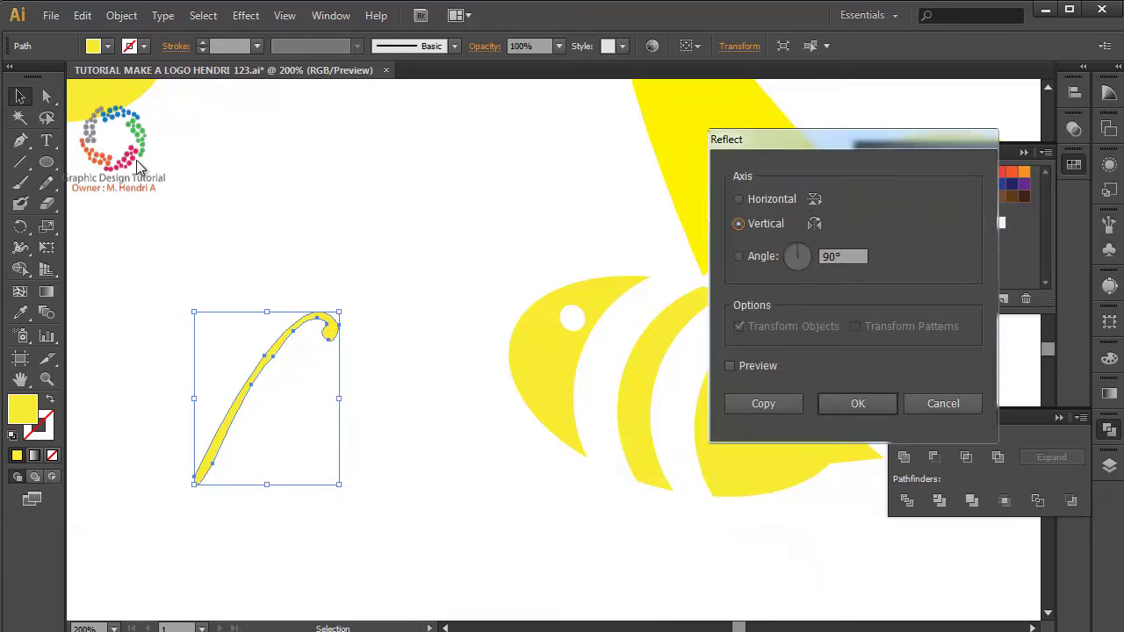
key(Up)
key(alt+p)
key(Down)
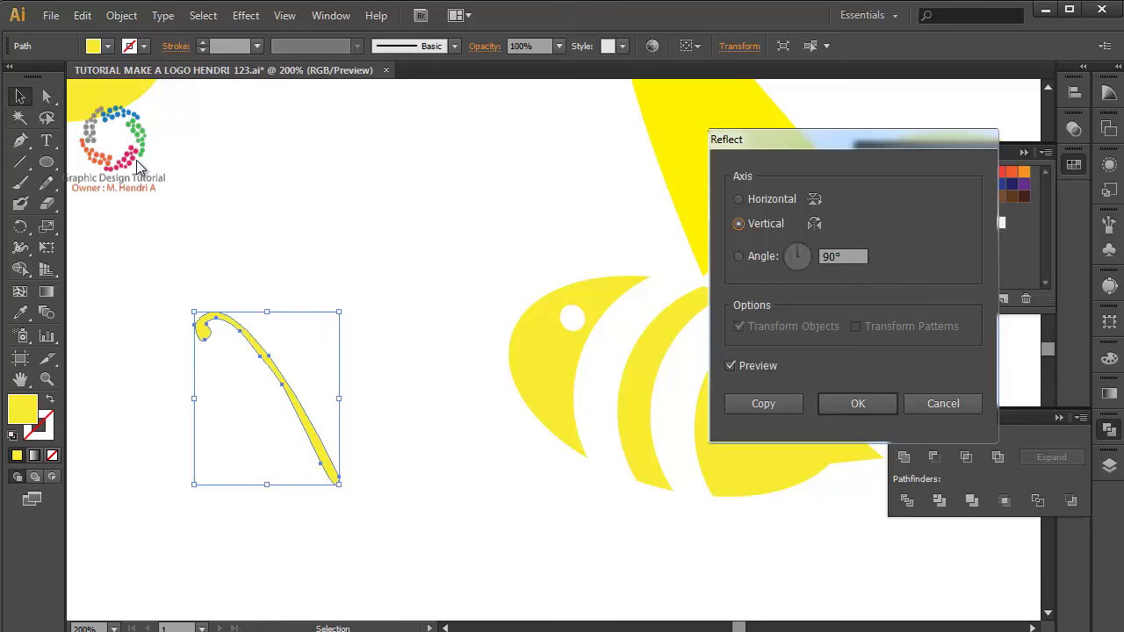
key(alt+c)
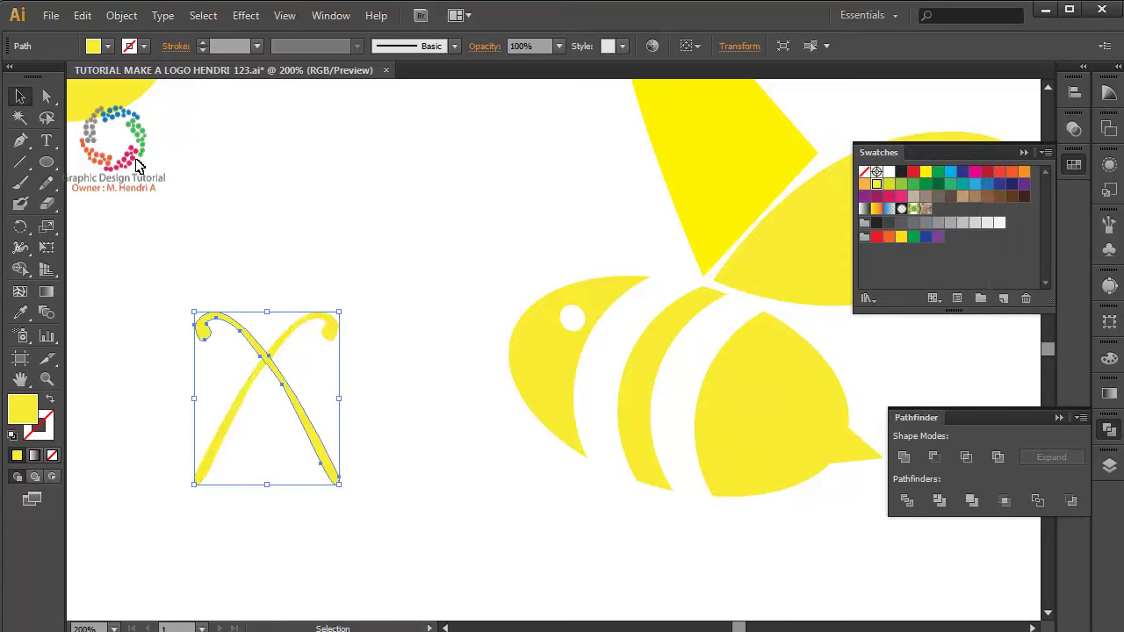
key(ctrl+shift+a)
Delete the original antenna and move and shrink the mirrored one onto the bee's head
click(332, 326)
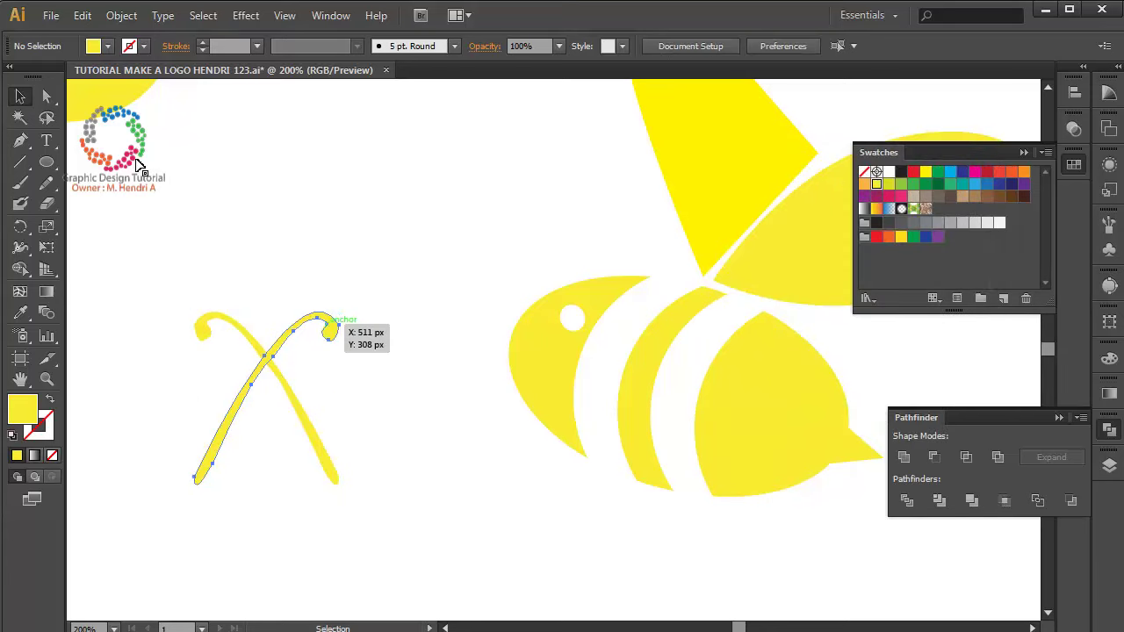
key(Delete)
mouse_move(301, 402)
mouse_down()
mouse_move(483, 269)
mouse_move(525, 209)
mouse_up()
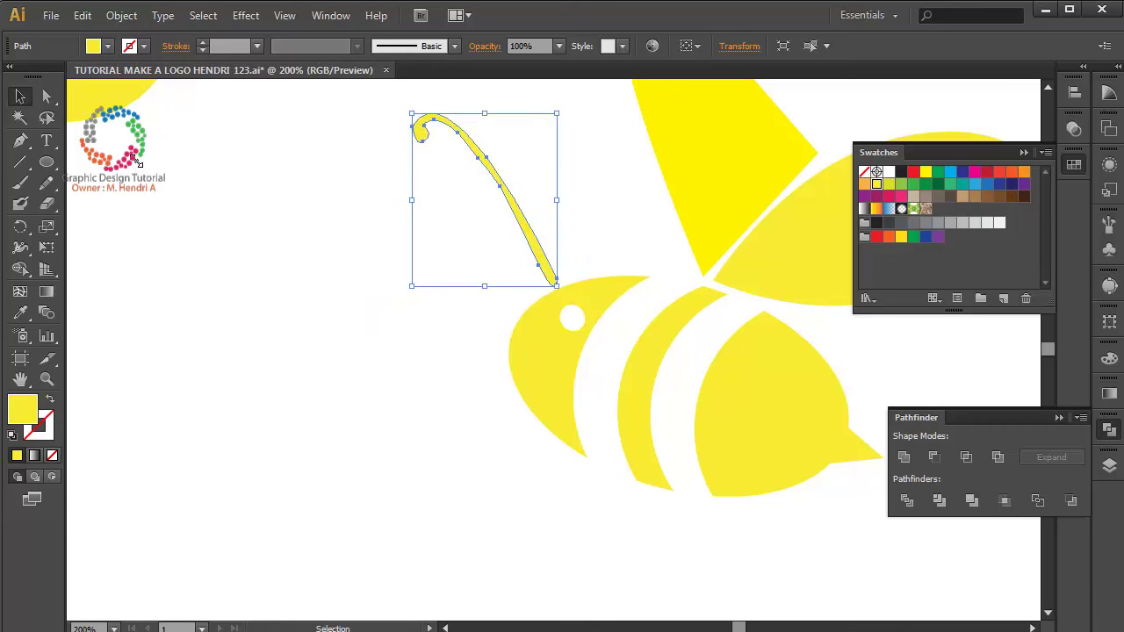
drag(411, 113, 431, 137)
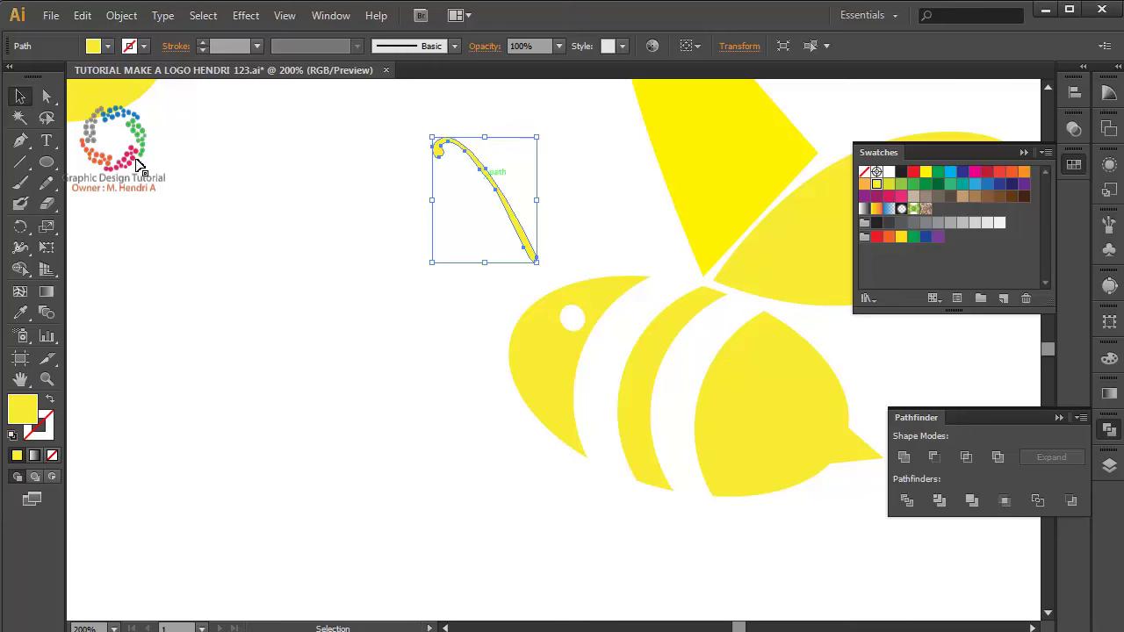
drag(525, 230, 525, 258)
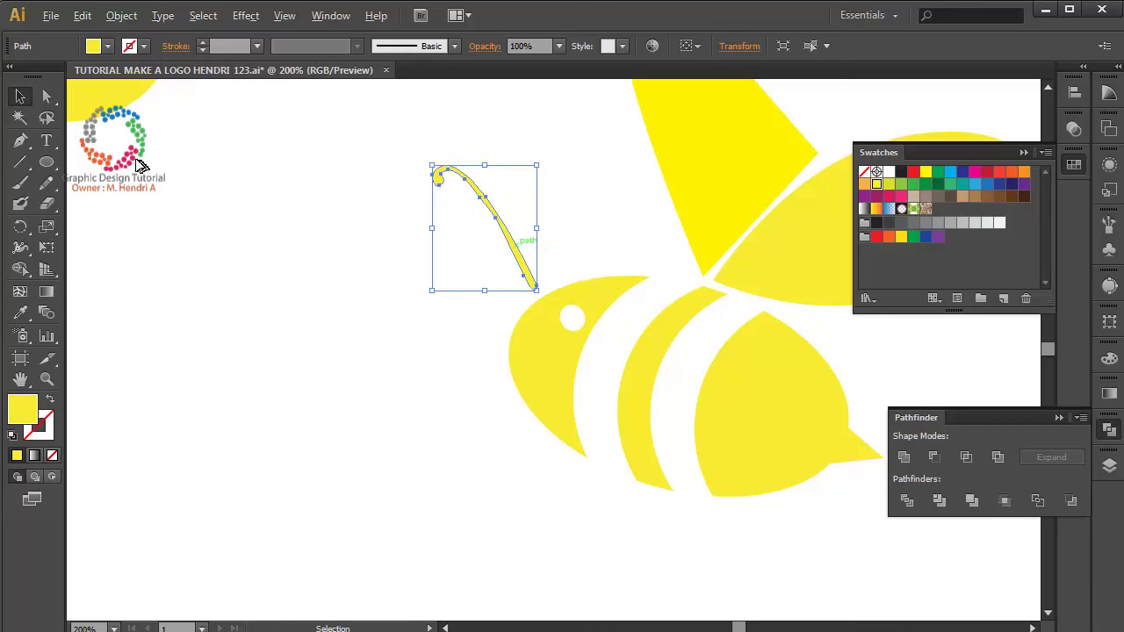
Copy the antenna into a second, larger one placed beside it on the head
drag(492, 211, 501, 174)
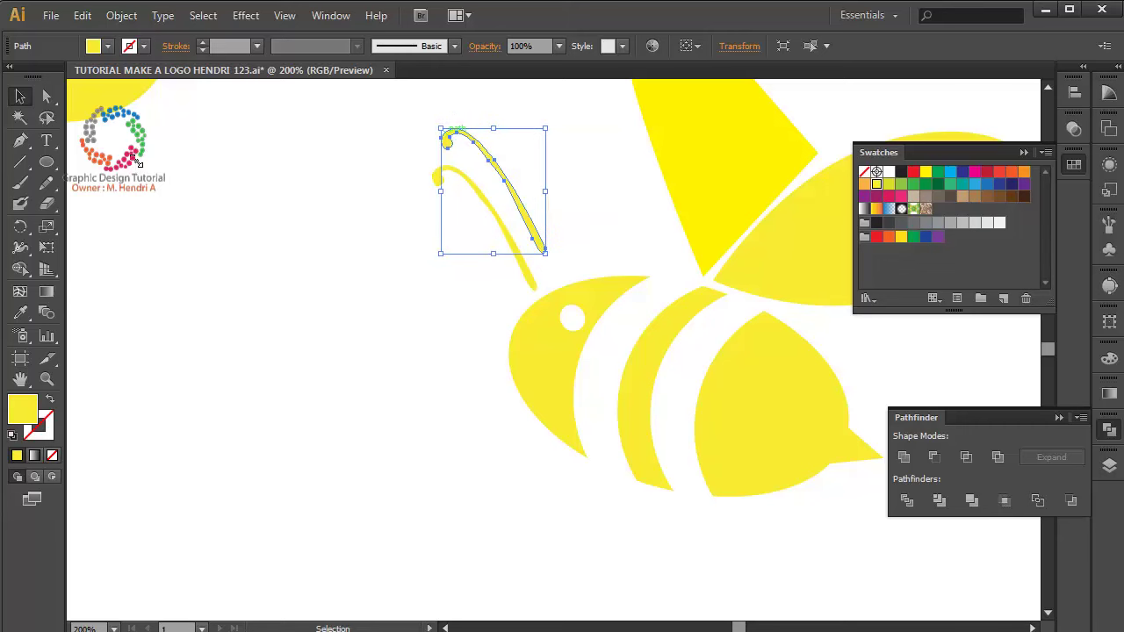
drag(439, 128, 364, 100)
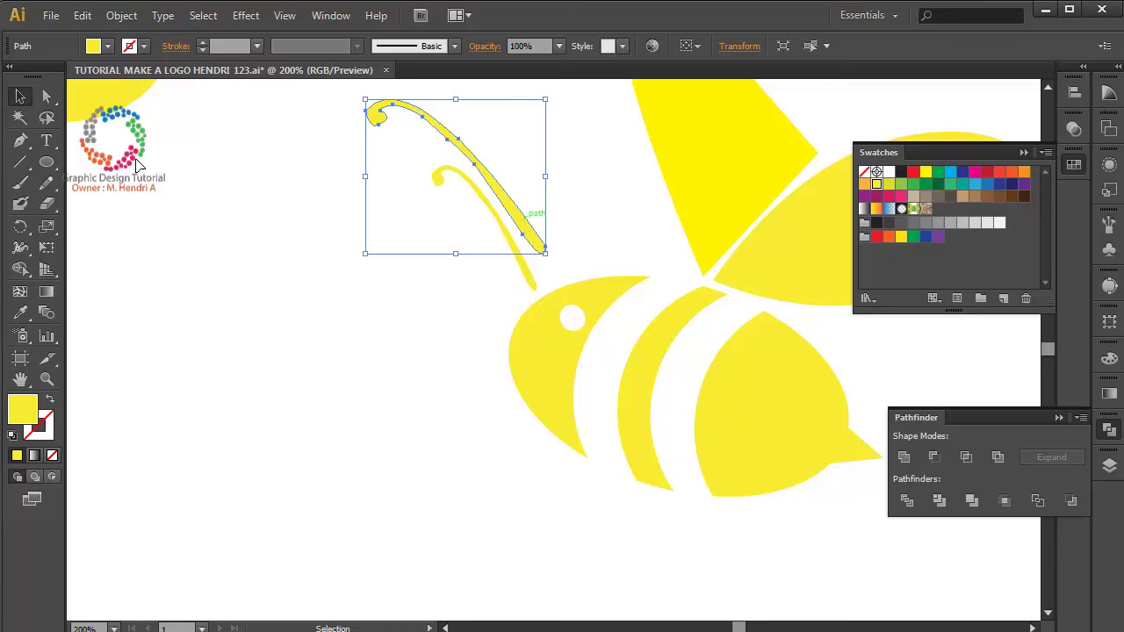
drag(531, 215, 553, 232)
key(ctrl+shift+a)
key(ctrl+minus)
key(ctrl+minus)
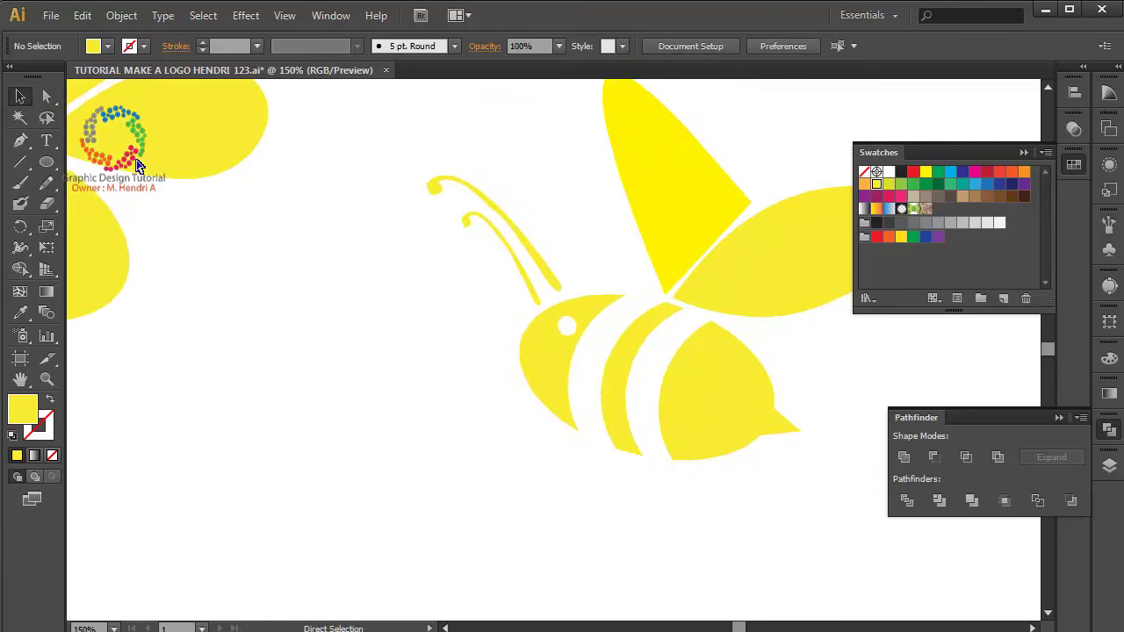
key(ctrl+minus)
key(ctrl+minus)
key(ctrl+minus)
key(ctrl+plus)
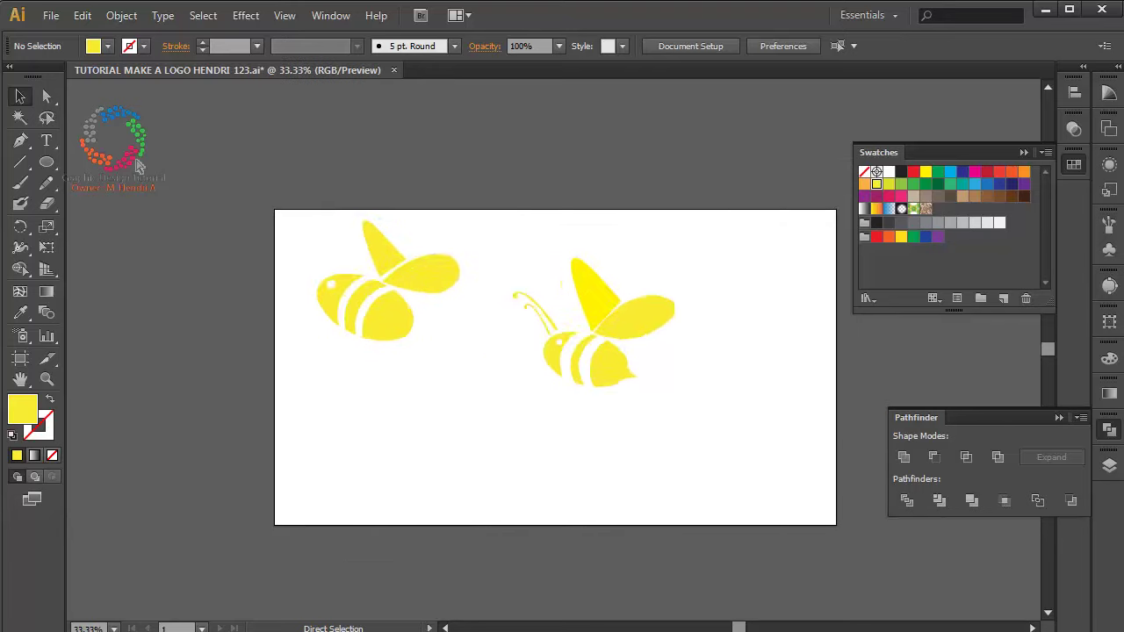
key(ctrl+plus)
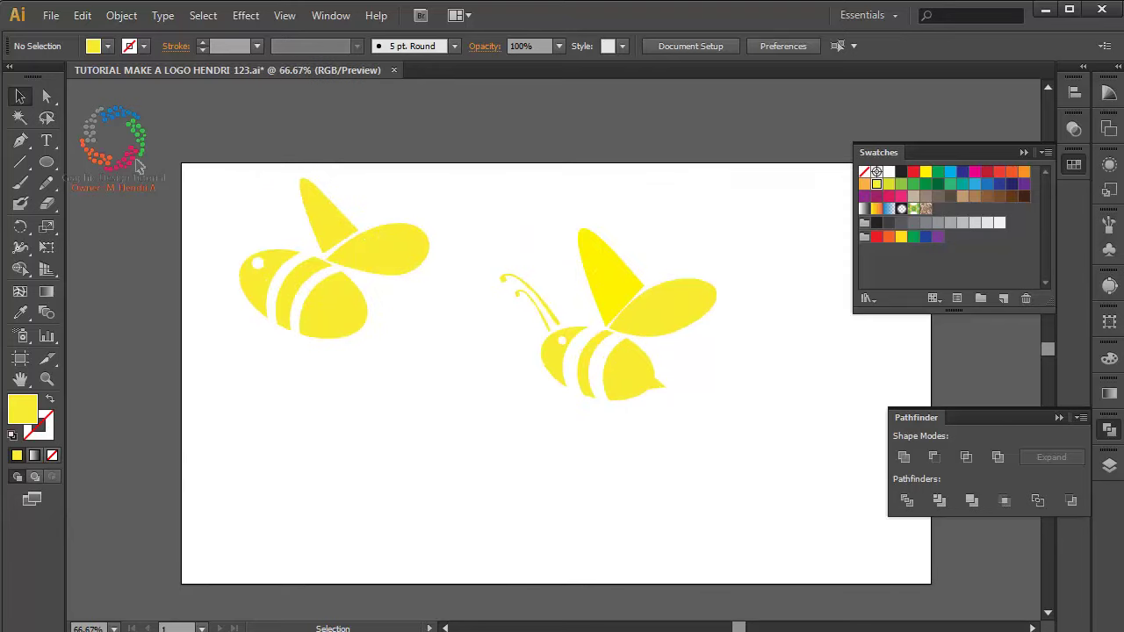
Start a text line below the new bee, clear the placeholder, and set its size to 21 pt
key(t)
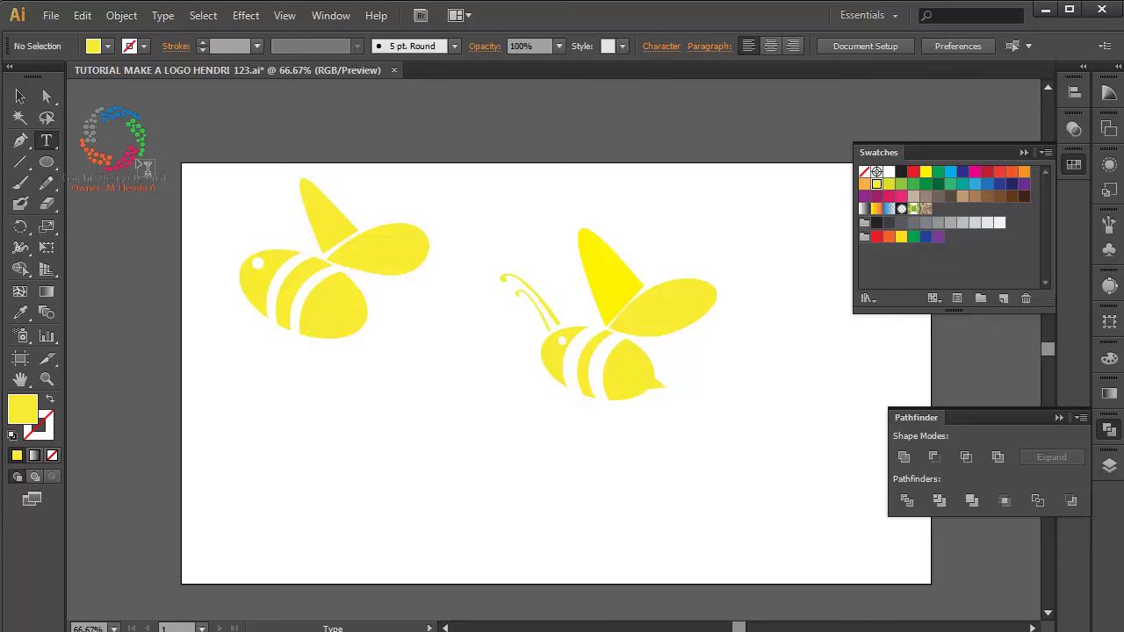
click(546, 439)
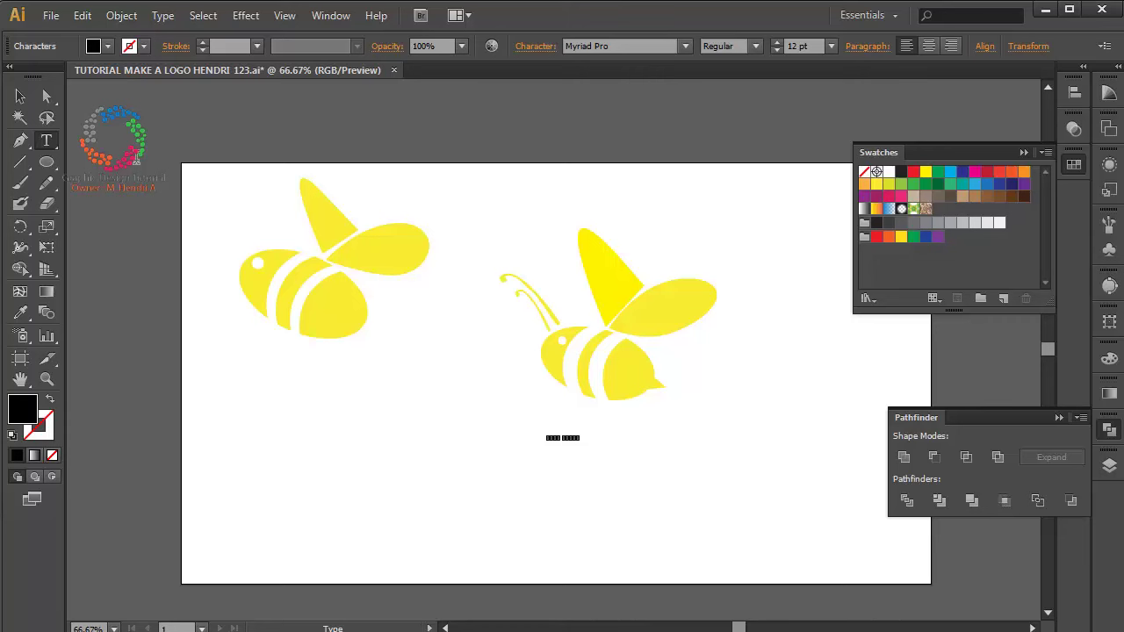
key(super+space)
key(BackSpace)
key(BackSpace)
key(BackSpace)
key(BackSpace)
key(BackSpace)
key(BackSpace)
key(BackSpace)
key(BackSpace)
click(830, 46)
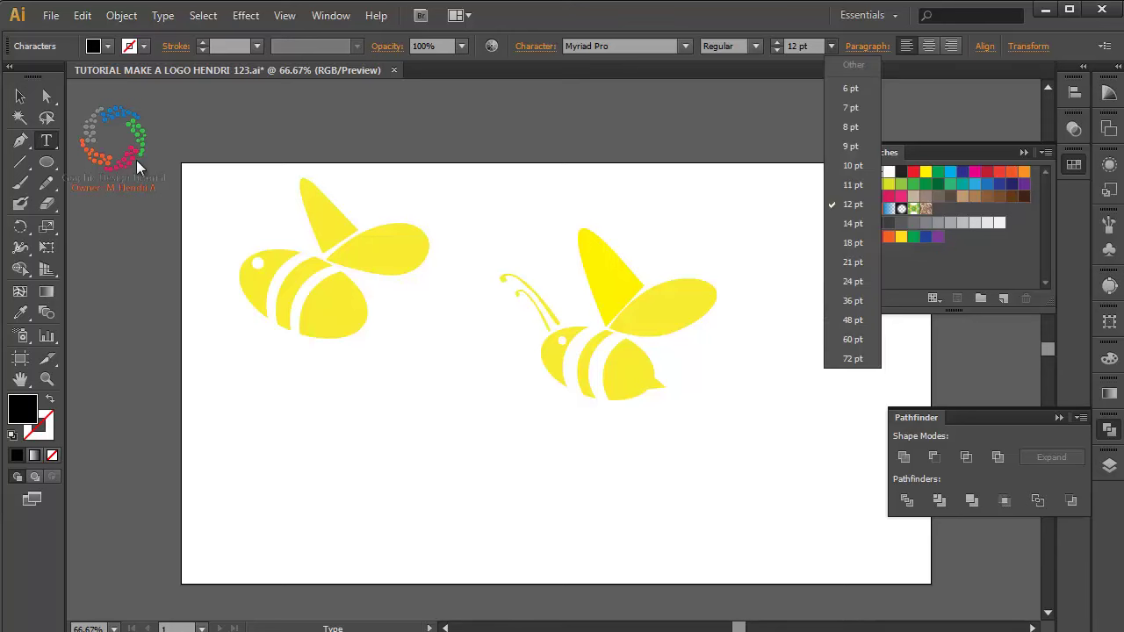
click(847, 262)
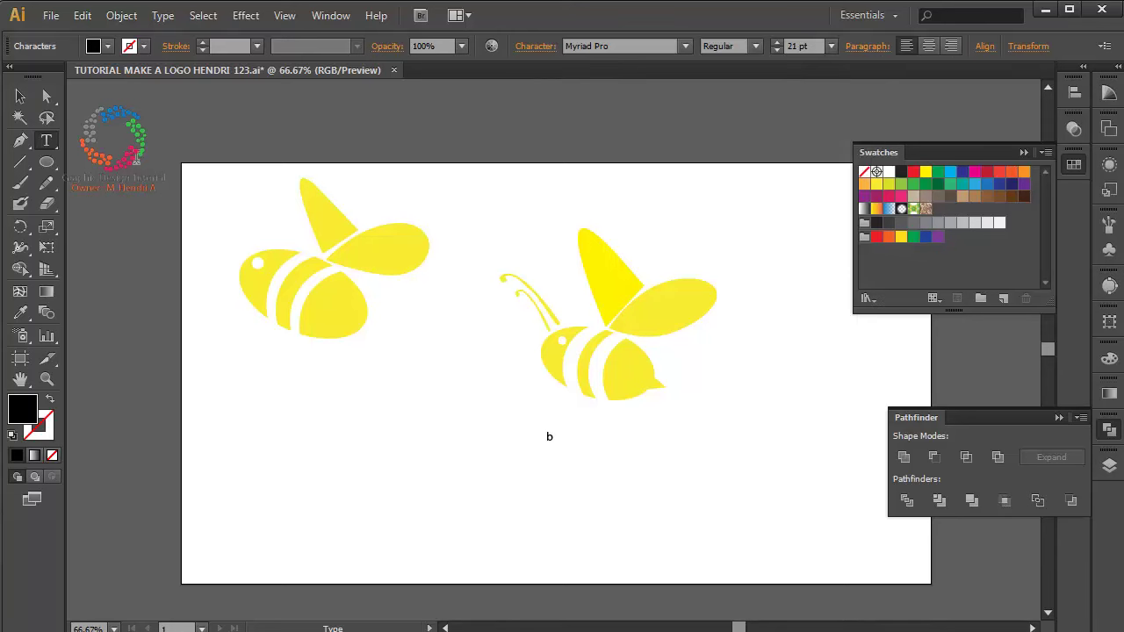